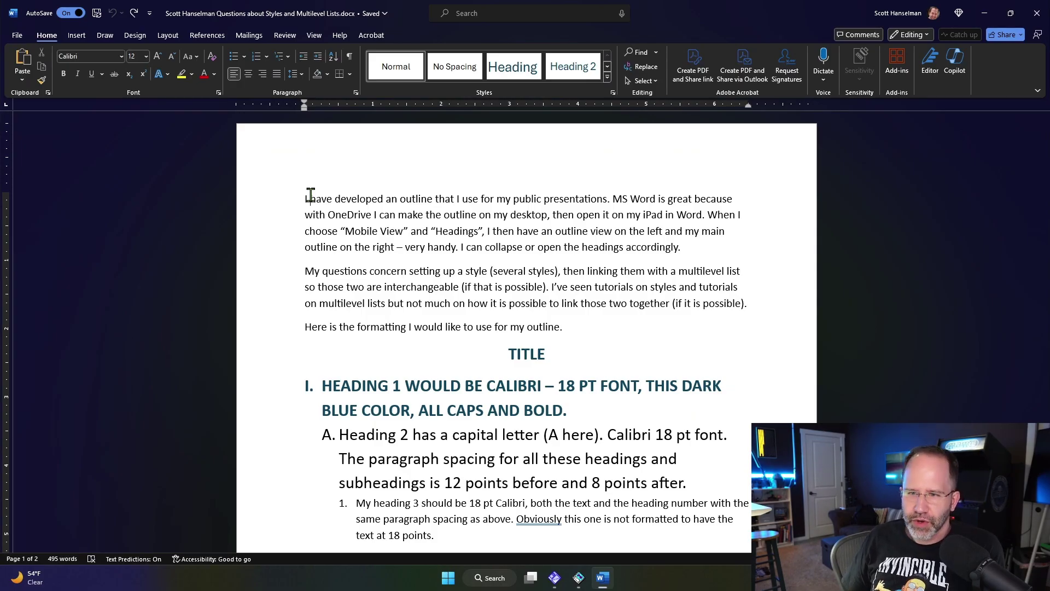
- Scroll up to the top of the outline document
scroll(363, 235, up, 1)
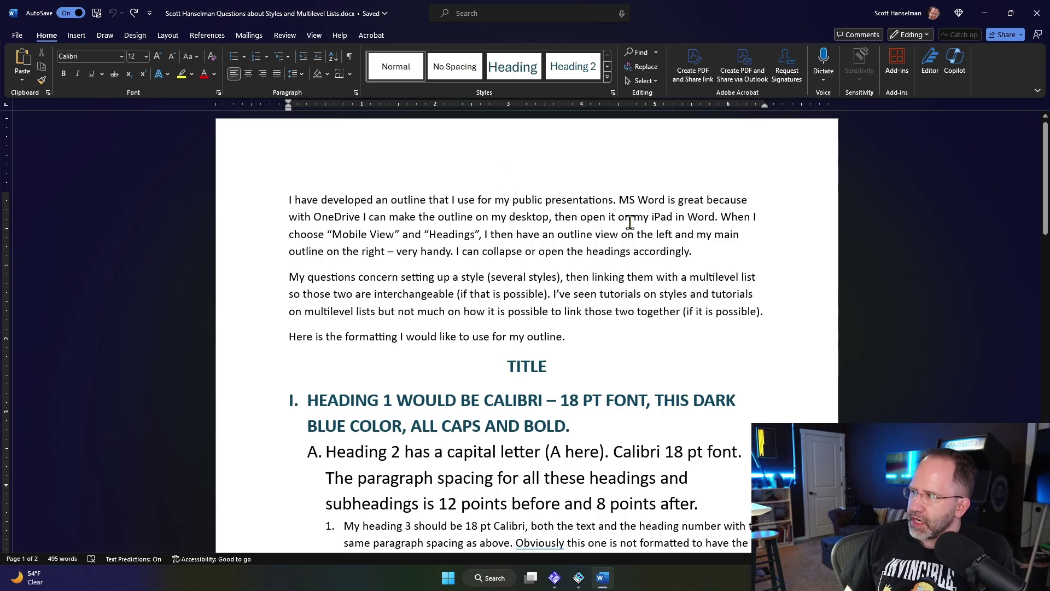
- Switch the document to Outline view from the View tab
click(314, 35)
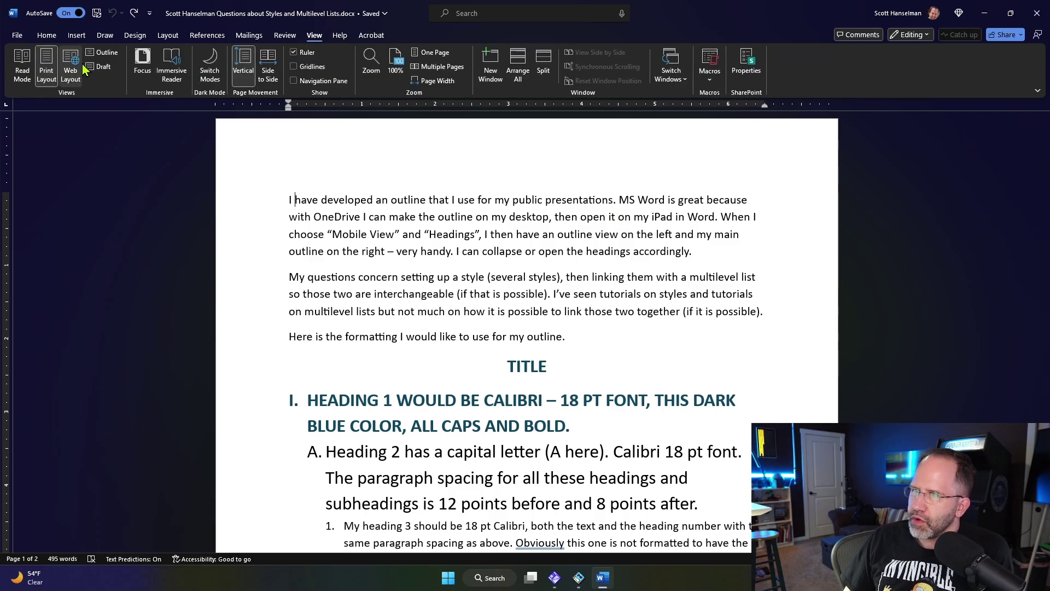
click(100, 69)
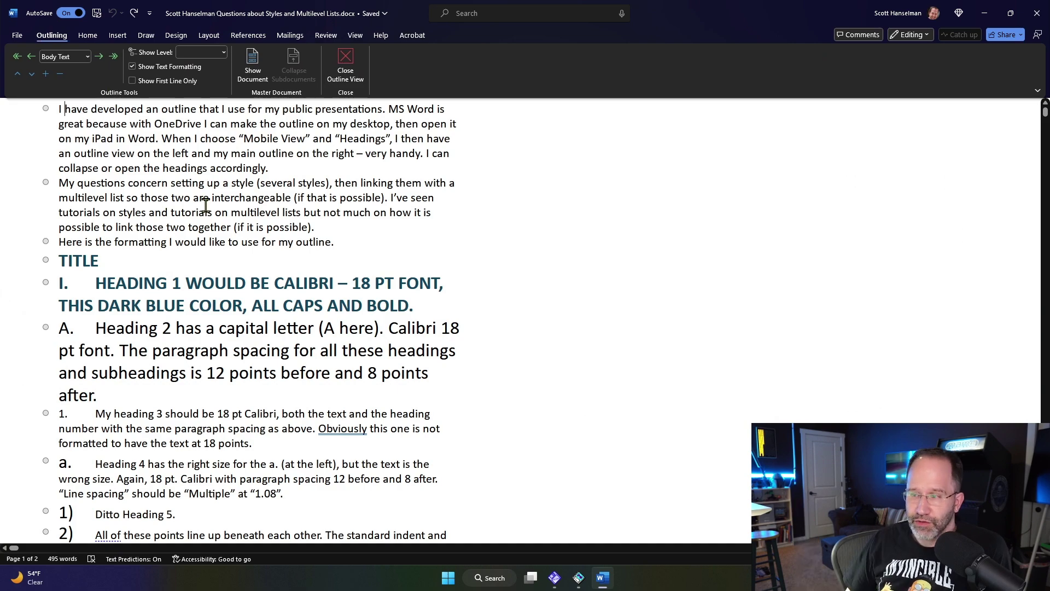
scroll(210, 213, down, 5)
scroll(209, 219, down, 3)
scroll(208, 230, up, 6)
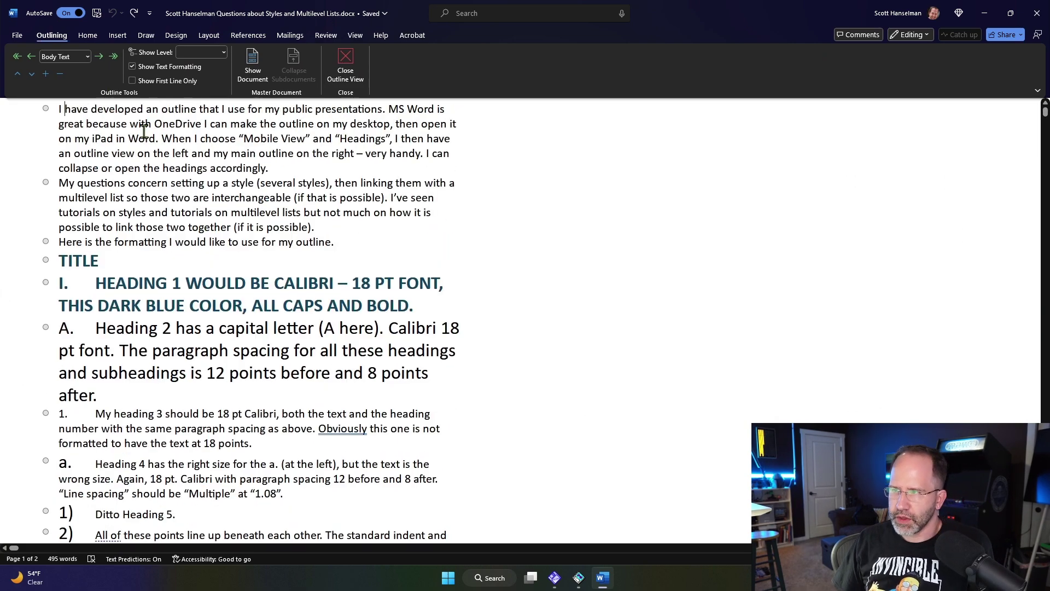
- Add three 'test' lines at the top of the document
key(Return)
key(Return)
key(Up)
key(Up)
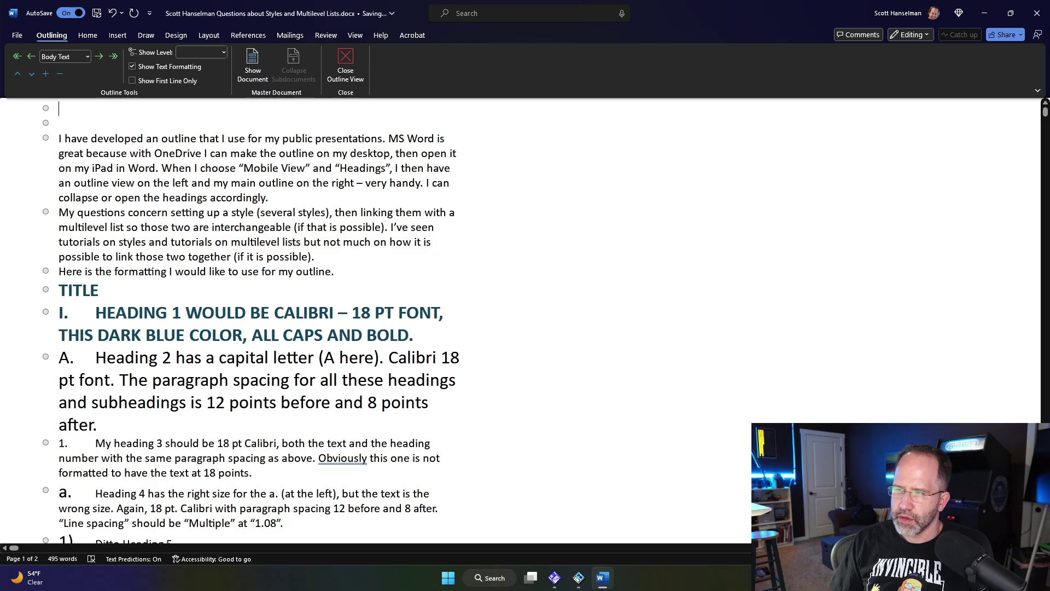
text(test)
key(Return)
text(test)
key(Return)
text(tst)
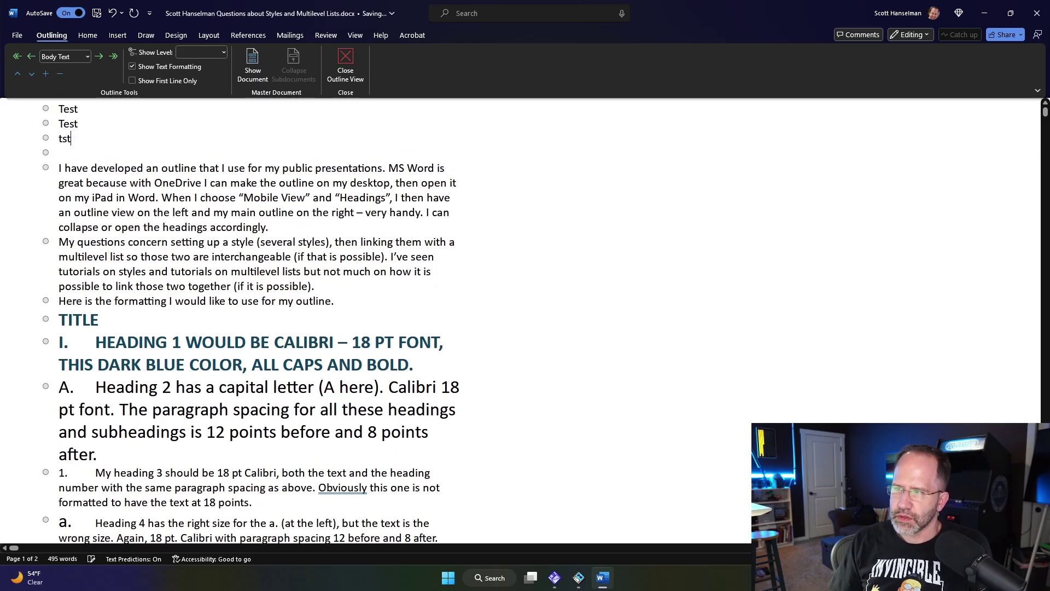
- Promote the three test lines to outline Levels 1, 2 and 3
key(shift+Tab)
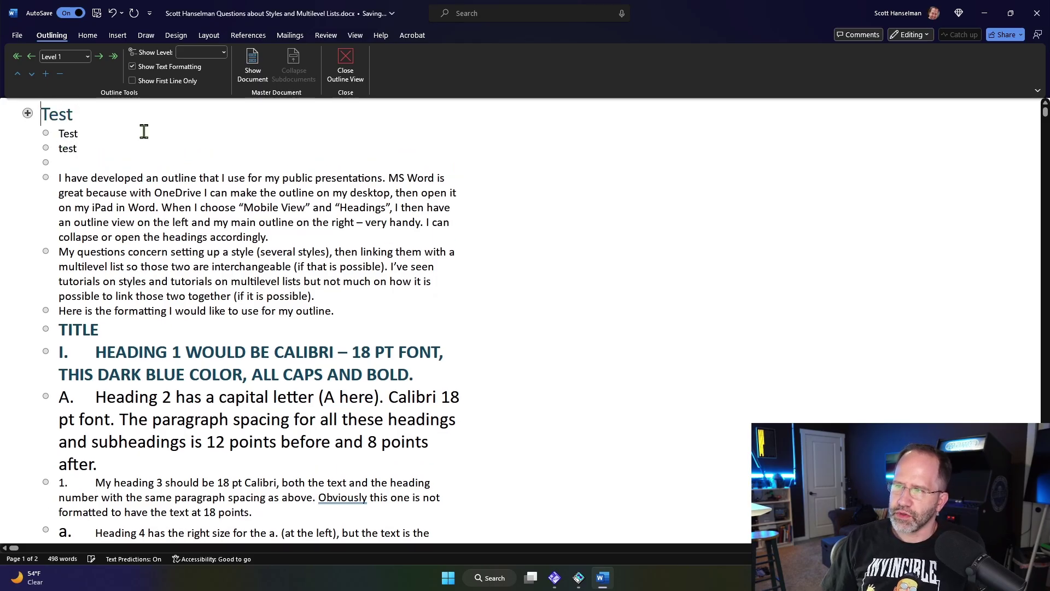
key(Down)
key(shift+Tab)
key(shift+Tab)
key(Tab)
key(Down)
key(shift+Tab)
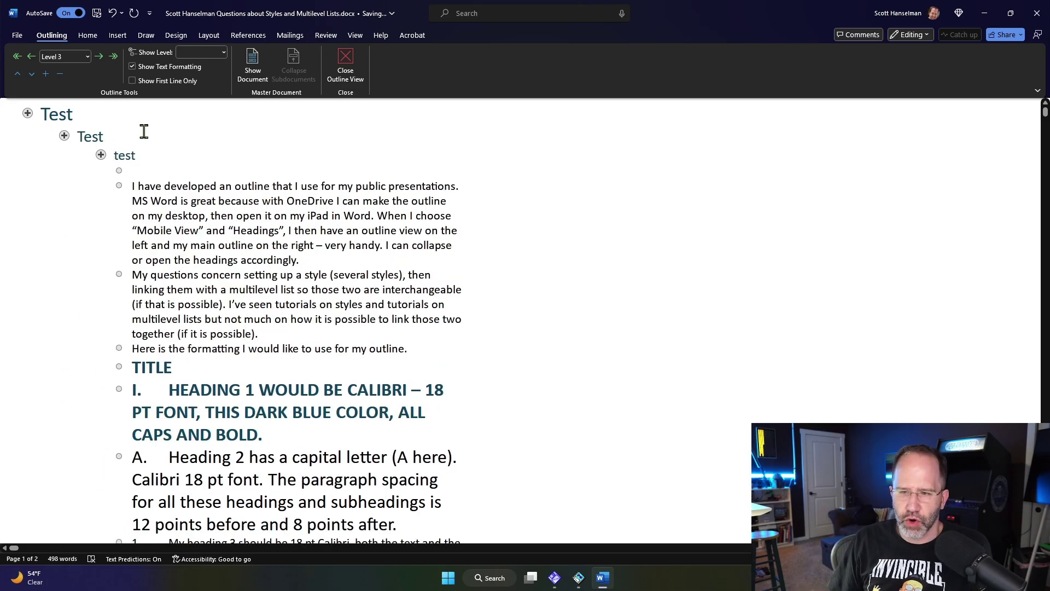
- Return all three test lines to Body Text with Ctrl+Shift+N
key(ctrl+shift+n)
key(Up)
key(ctrl+shift+n)
key(Up)
key(ctrl+shift+n)
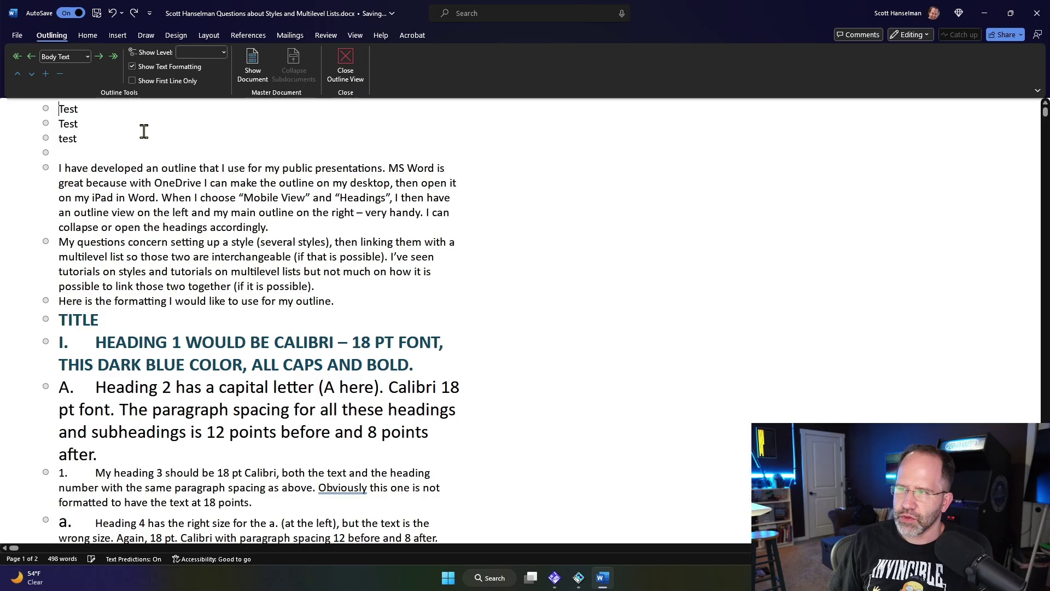
scroll(190, 174, down, 4)
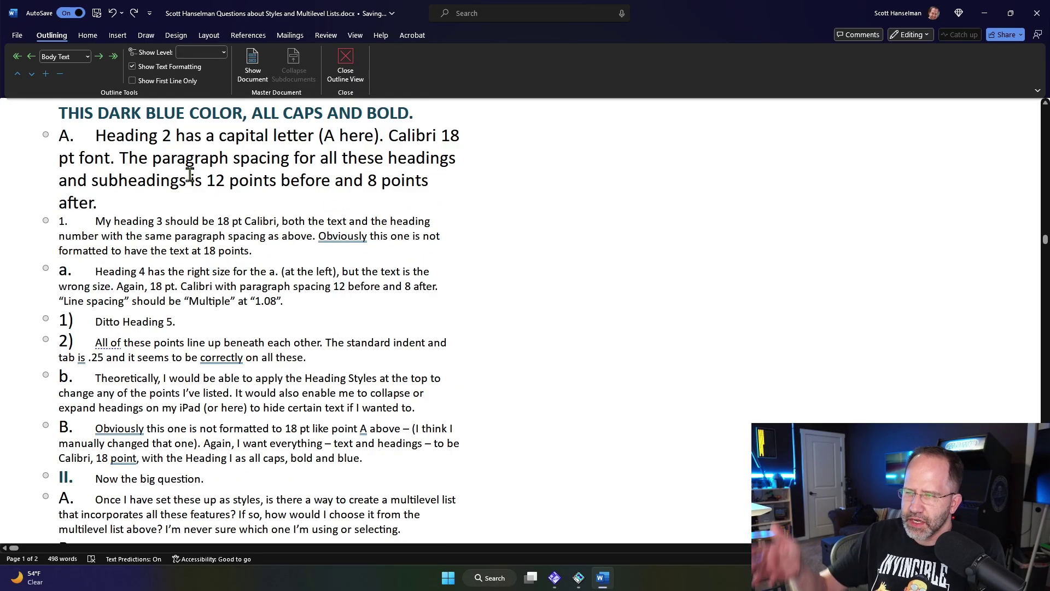
scroll(335, 105, up, 1)
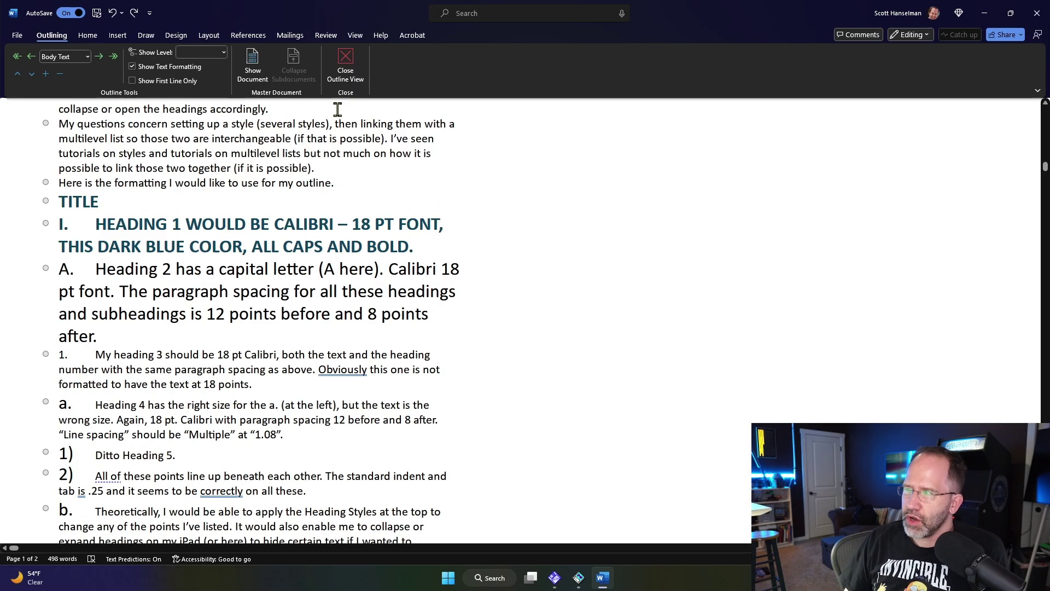
- Close Outline view and delete the three test lines at the top
click(345, 70)
scroll(405, 308, down, 1)
drag(224, 244, 223, 166)
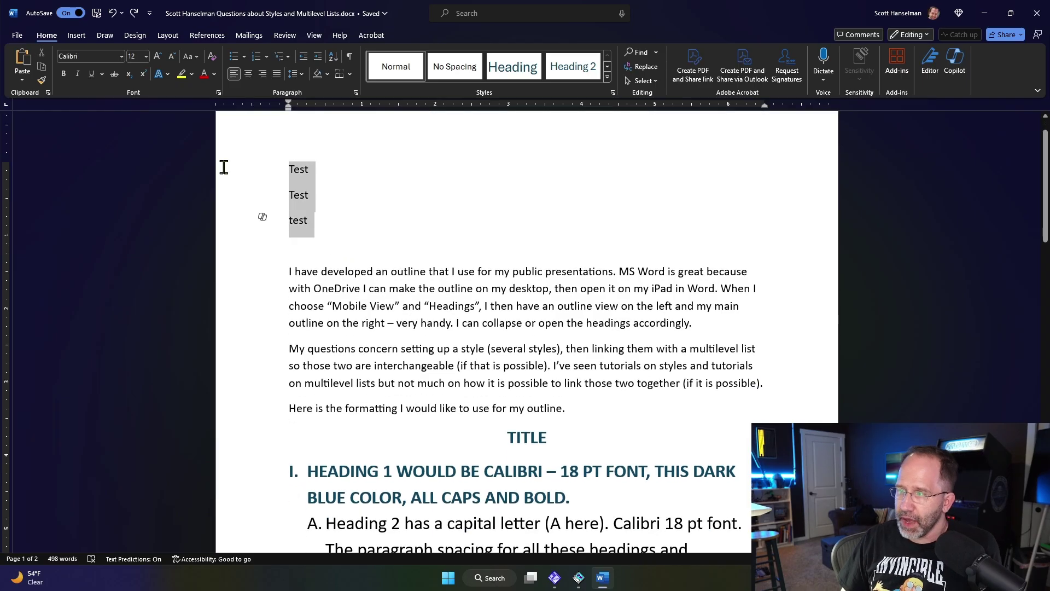
key(Delete)
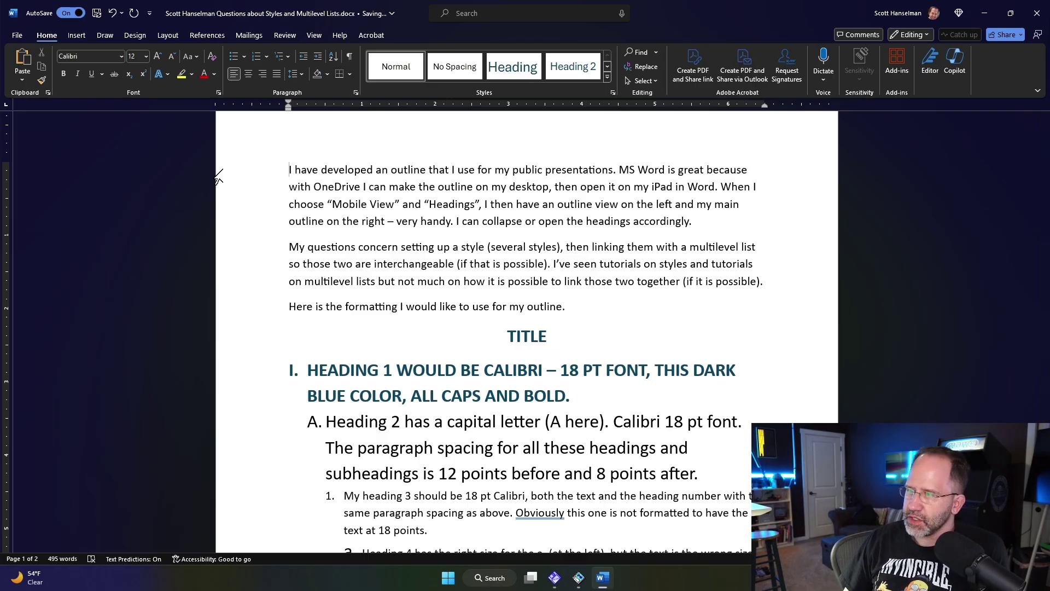
- Try Heading 2 on the first paragraph, review the styles gallery, then undo
scroll(461, 147, down, 2)
click(573, 66)
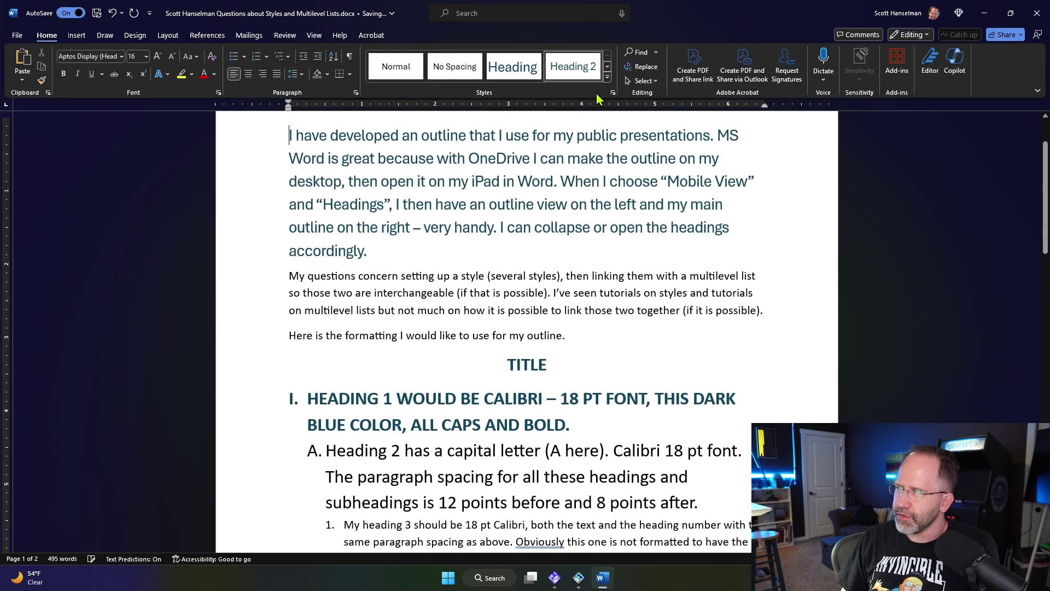
click(607, 80)
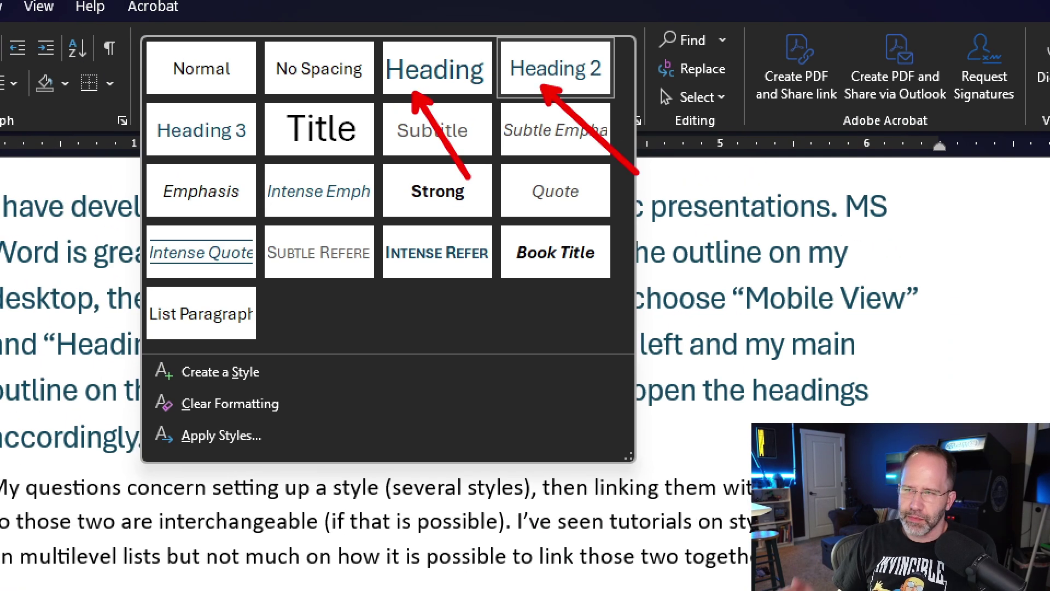
key(Escape)
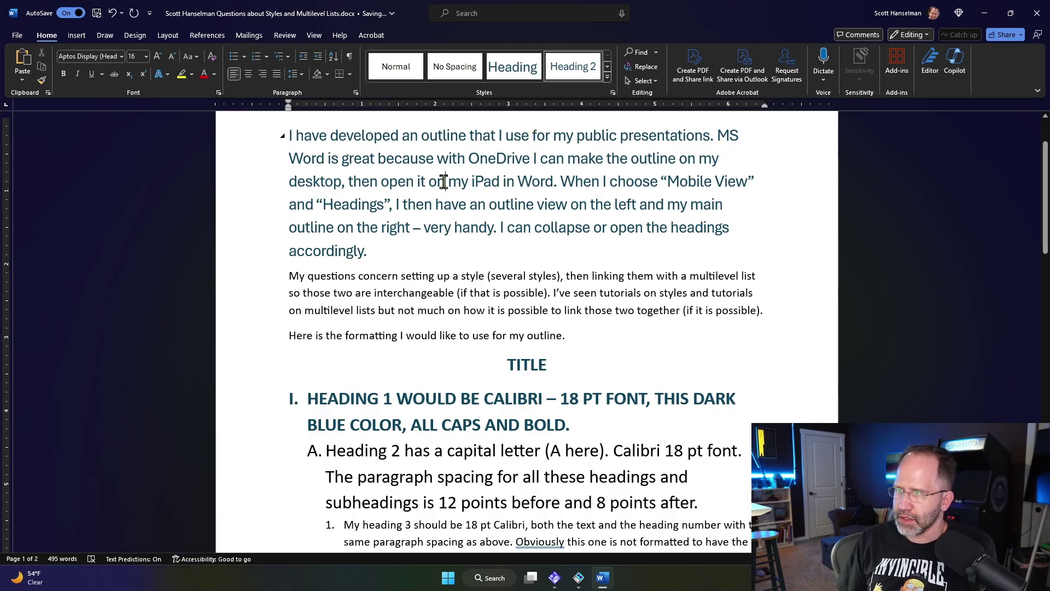
key(ctrl+z)
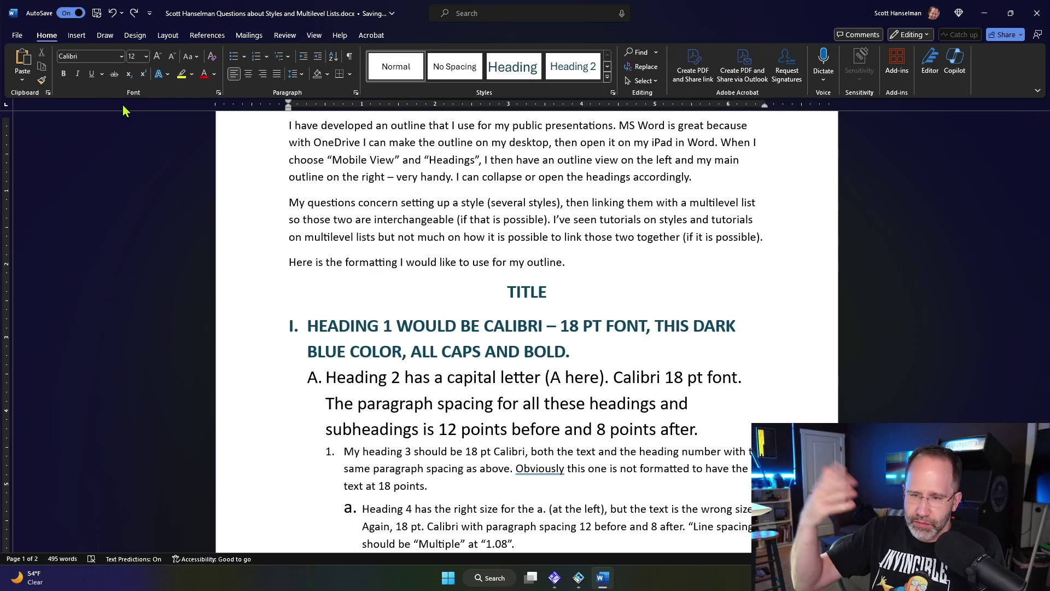
- Compare the styles list in a new blank document, then return to the outline document
key(alt+f)
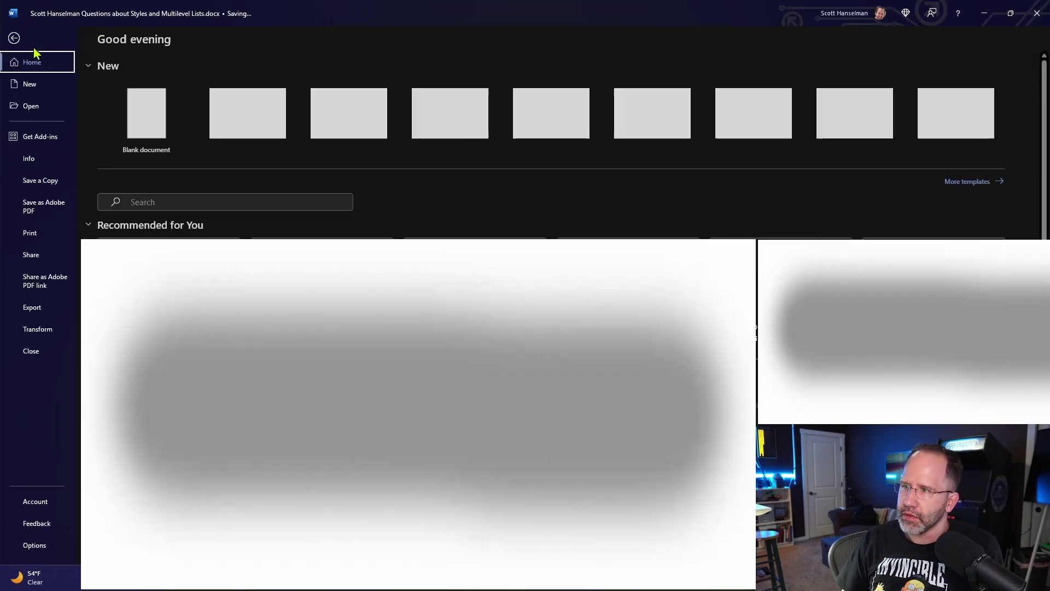
key(ctrl+n)
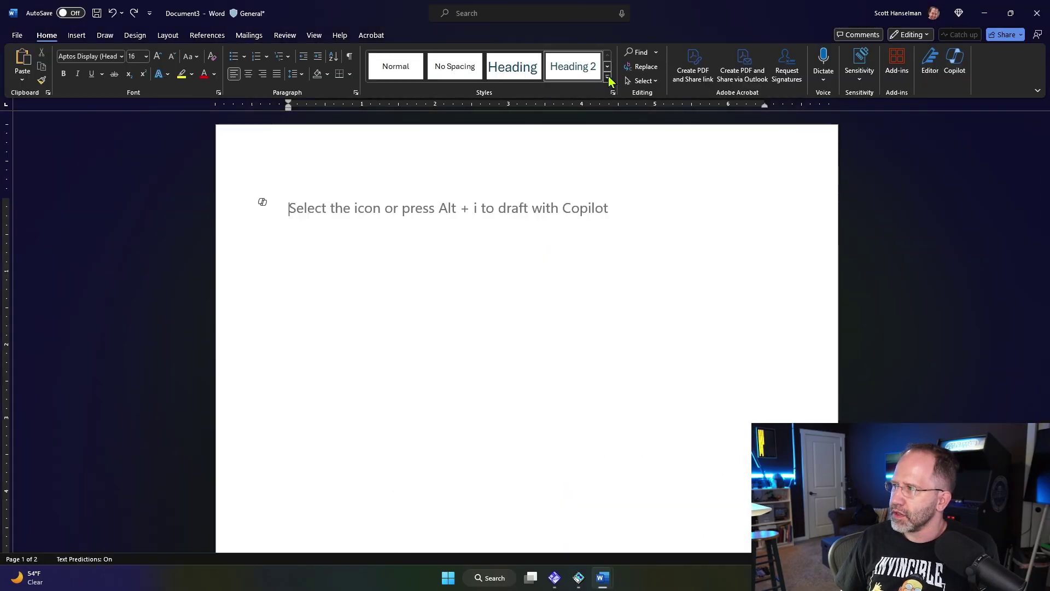
click(607, 76)
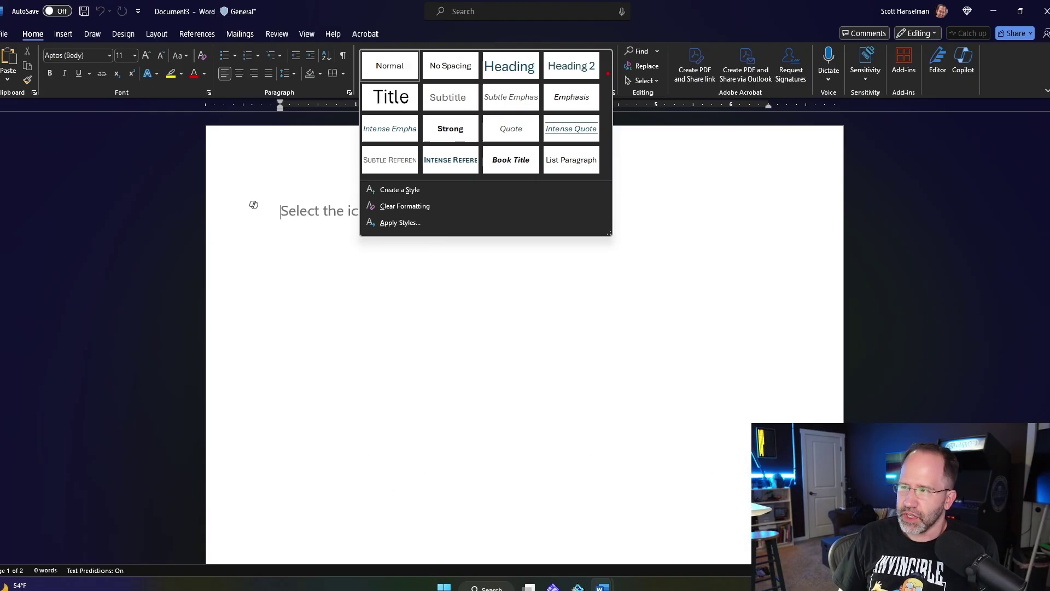
key(Escape)
key(alt+Tab)
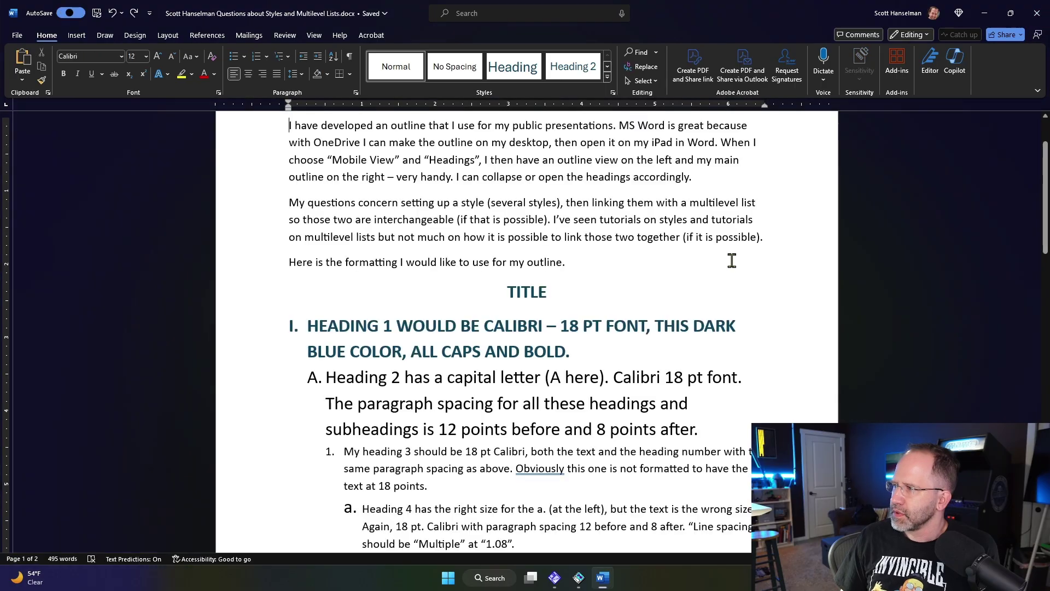
scroll(476, 200, down, 2)
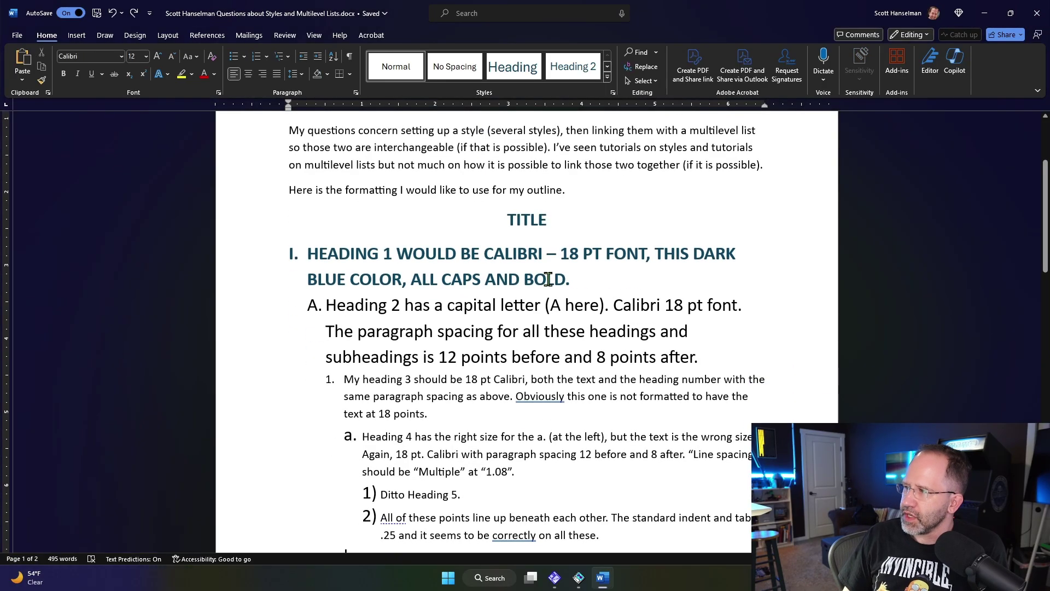
- Try red text colour on the Heading 1 paragraph, then undo it
triple_click(486, 275)
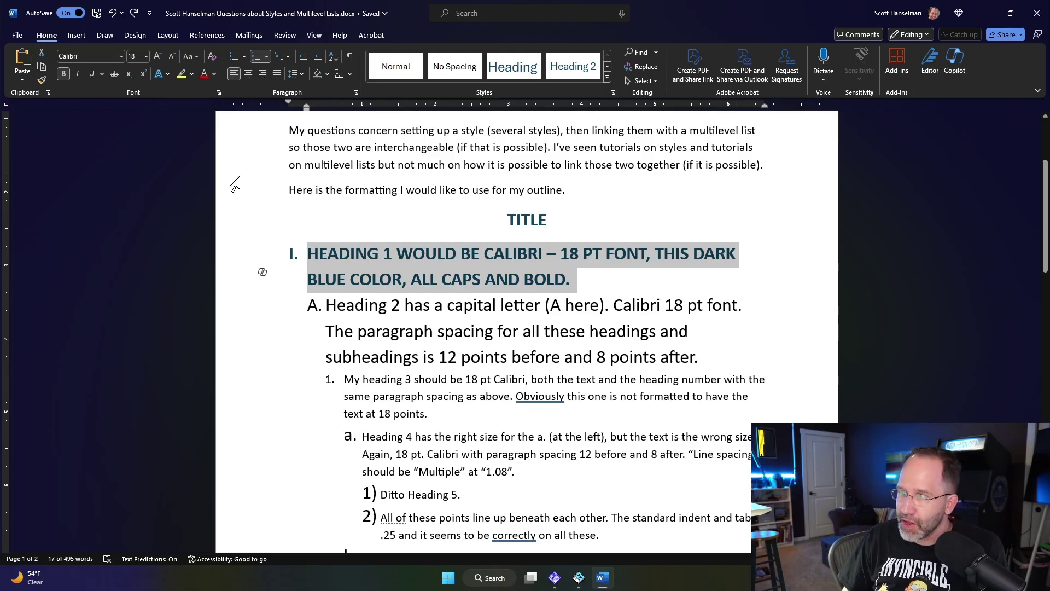
click(205, 74)
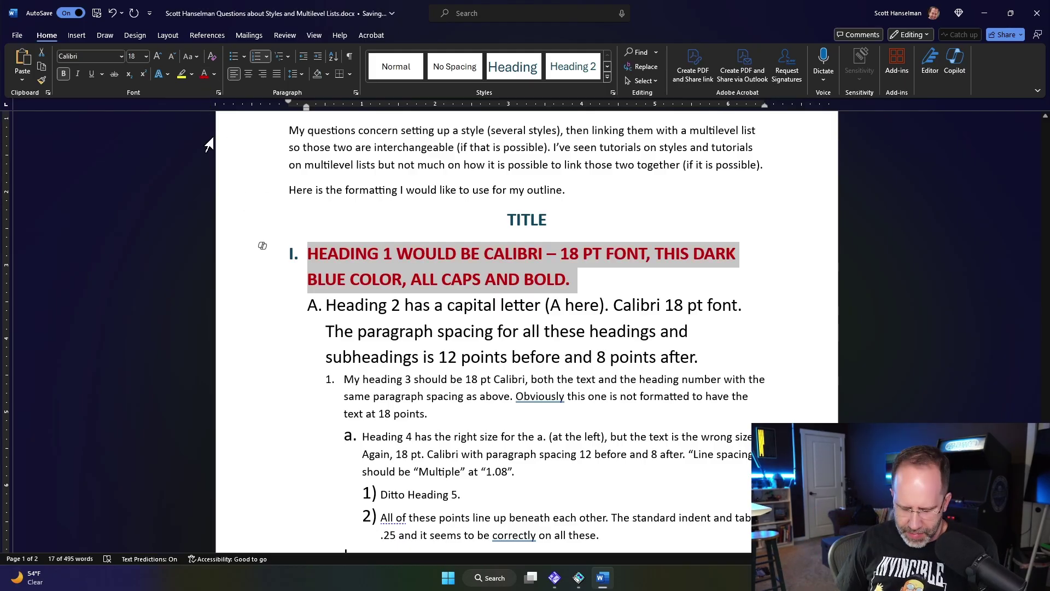
key(ctrl+z)
click(594, 278)
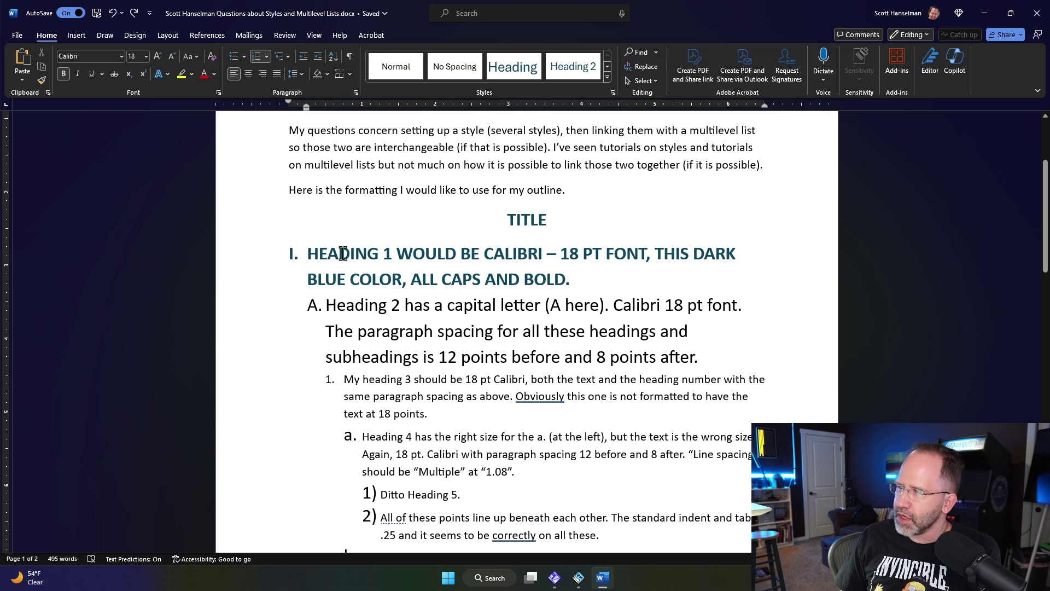
- Select both lines of the Heading 1 paragraph from the left margin
click(229, 261)
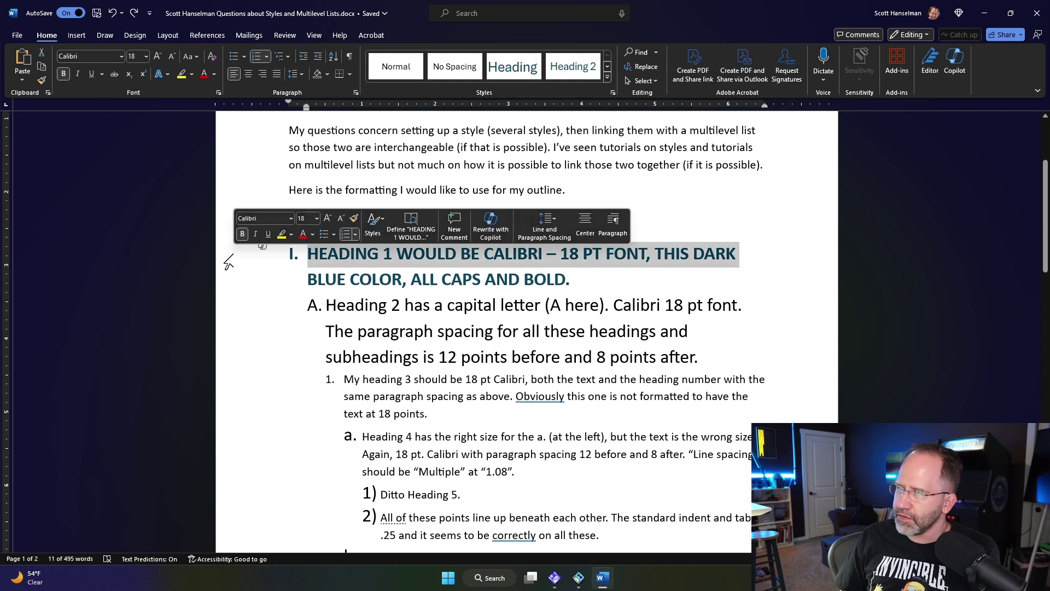
drag(227, 263, 227, 282)
click(424, 287)
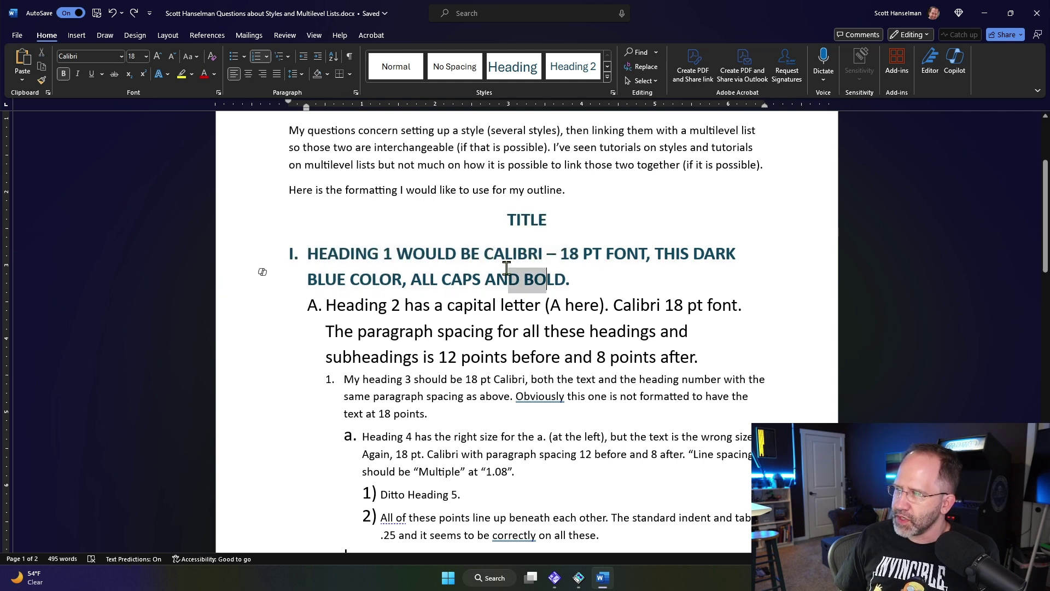
drag(544, 279, 508, 279)
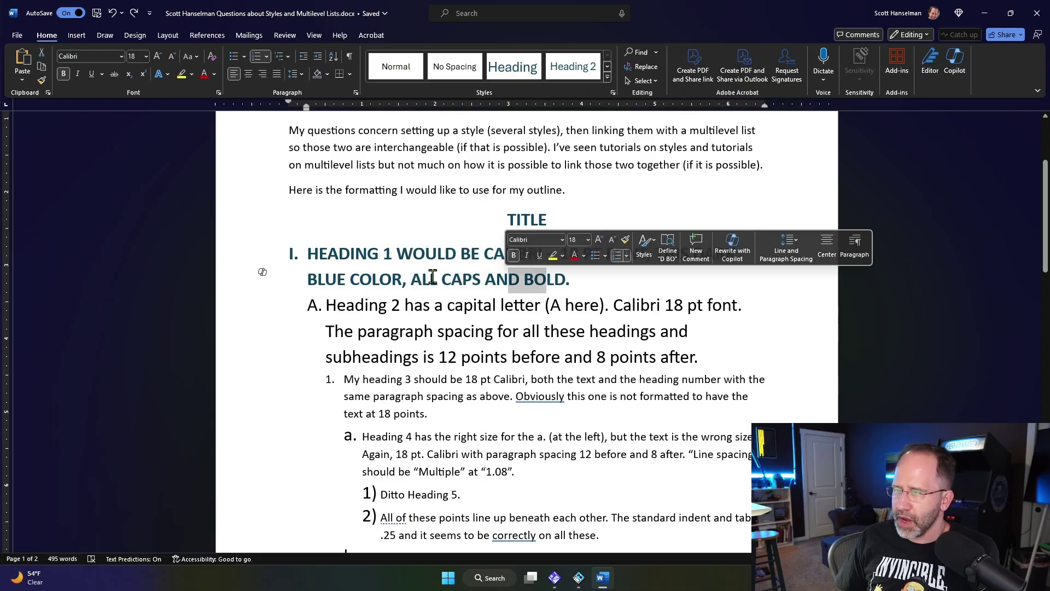
click(199, 263)
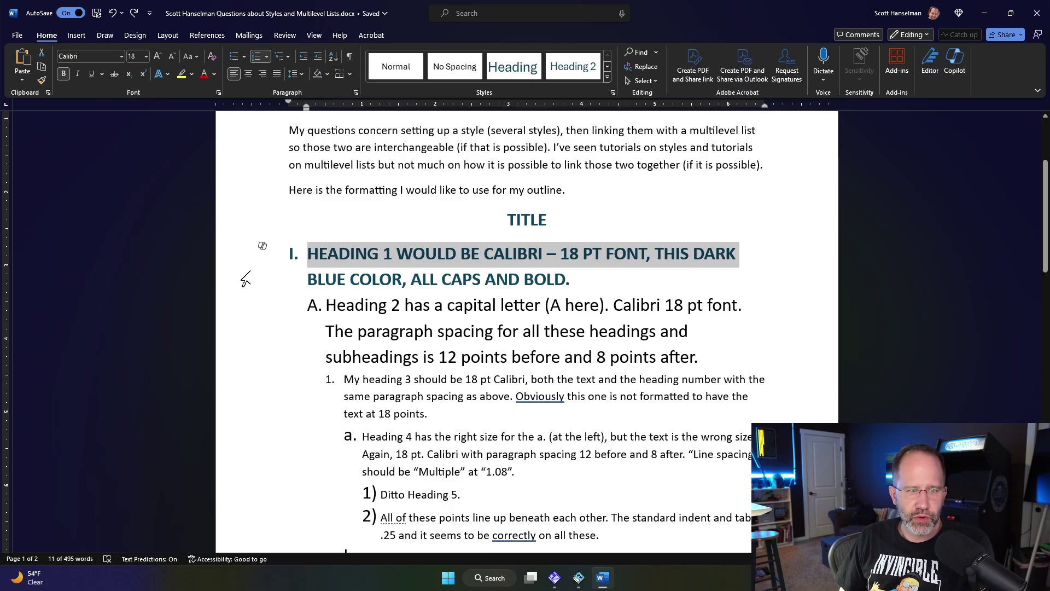
shift+click(231, 280)
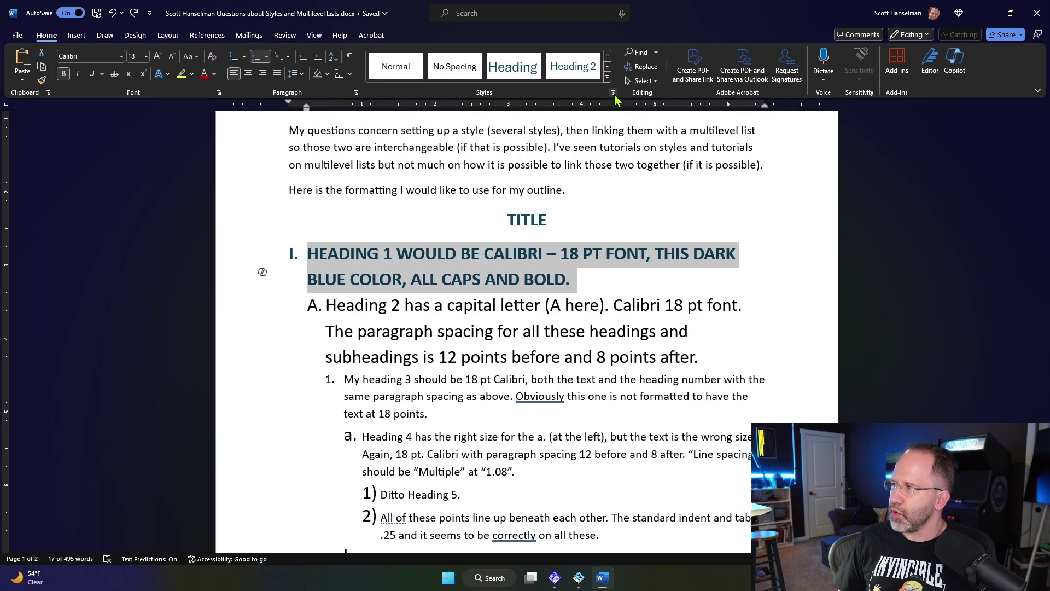
- Dock the Styles pane beside the page
click(613, 92)
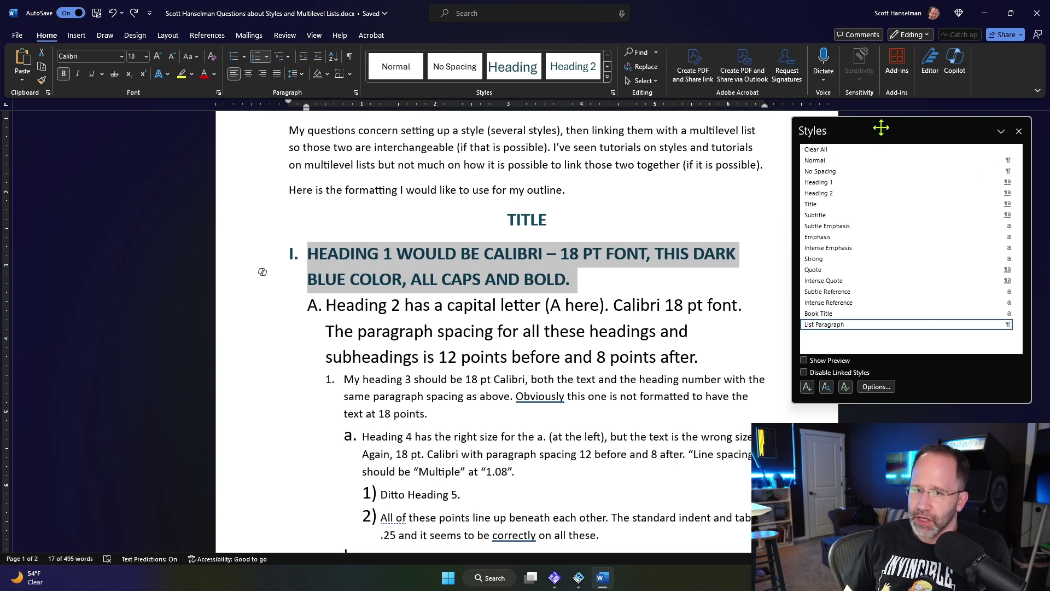
drag(880, 125, 910, 127)
drag(644, 146, 674, 166)
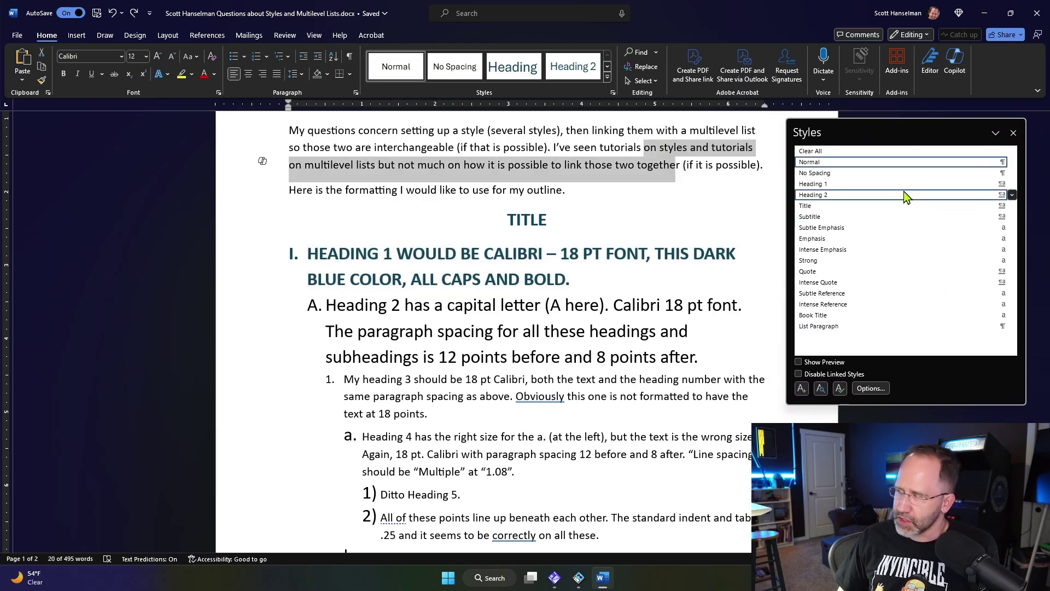
click(608, 79)
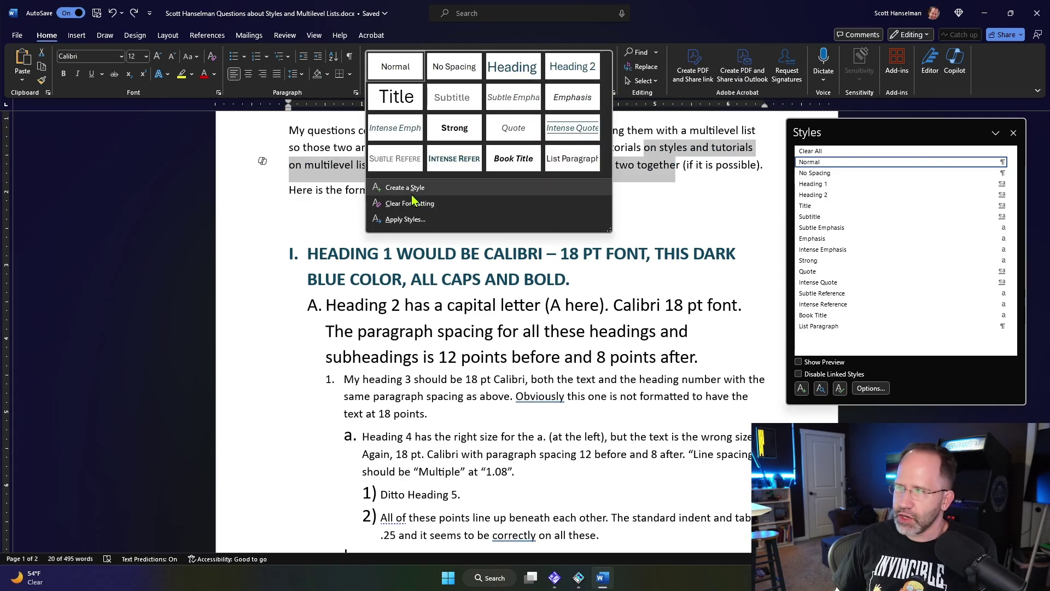
- Create a new style named H1 from the selected Heading 1 paragraph
click(164, 298)
double_click(164, 280)
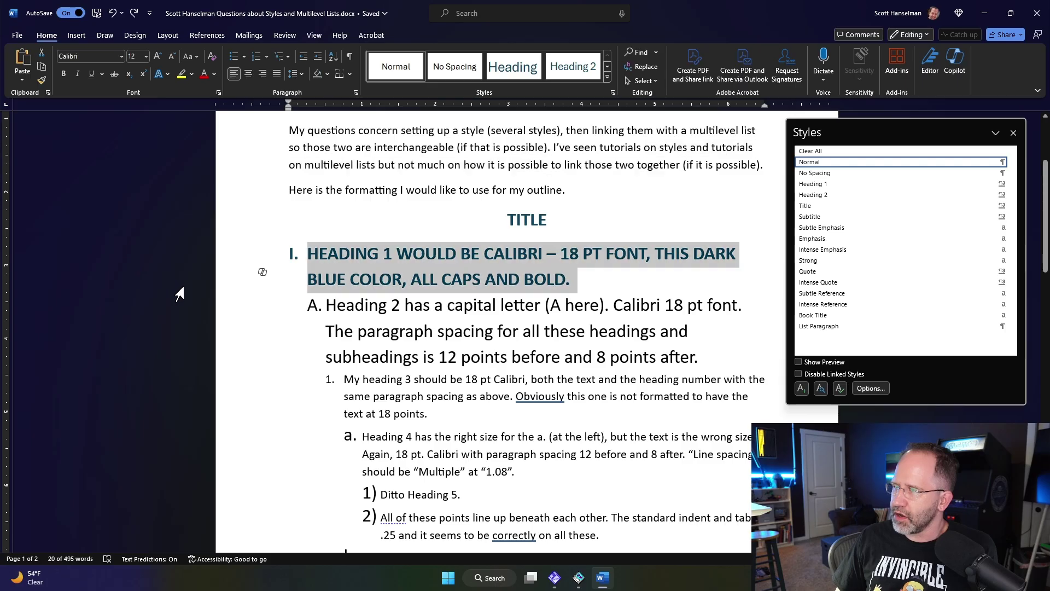
click(607, 79)
click(420, 187)
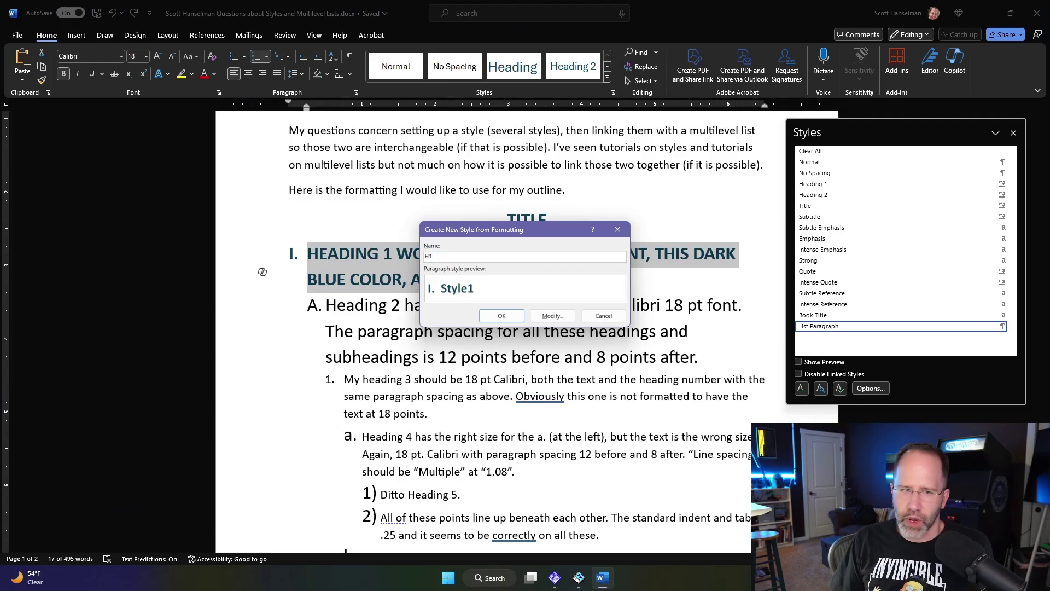
text(H1)
key(Return)
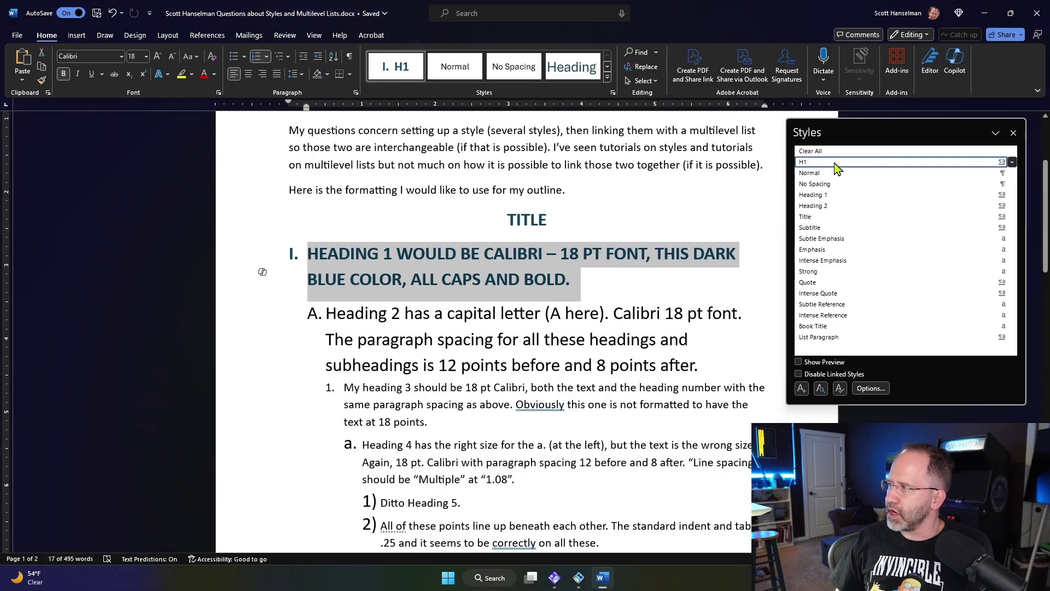
- Open Modify Style for H1 to review its Calibri 18 pt bold, Level 1 definition
right_click(851, 159)
click(924, 197)
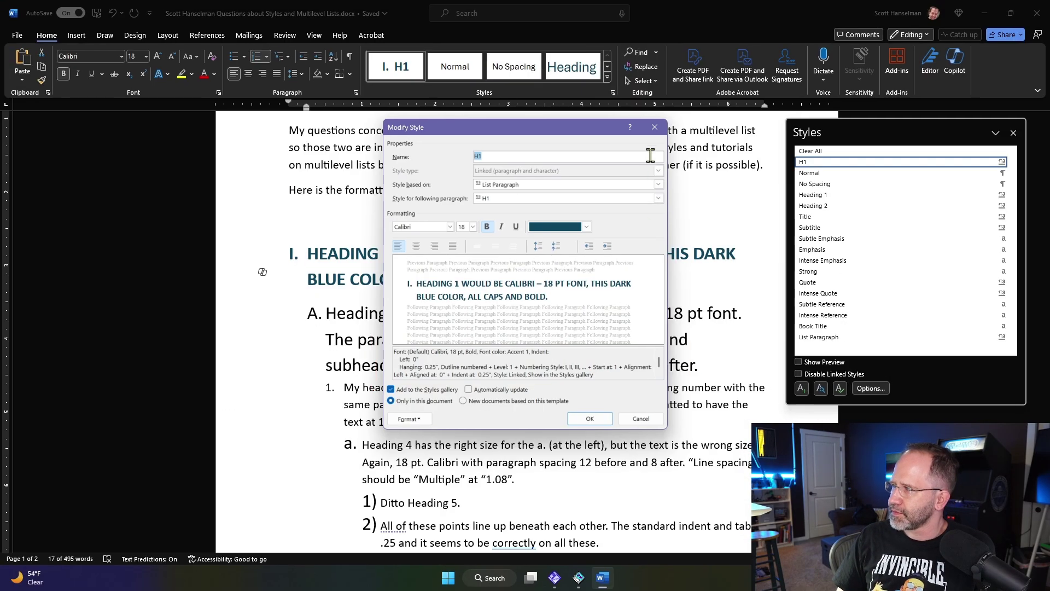
- Create styles H2 and H3 from the second- and third-level heading paragraphs
click(655, 127)
drag(236, 327, 235, 365)
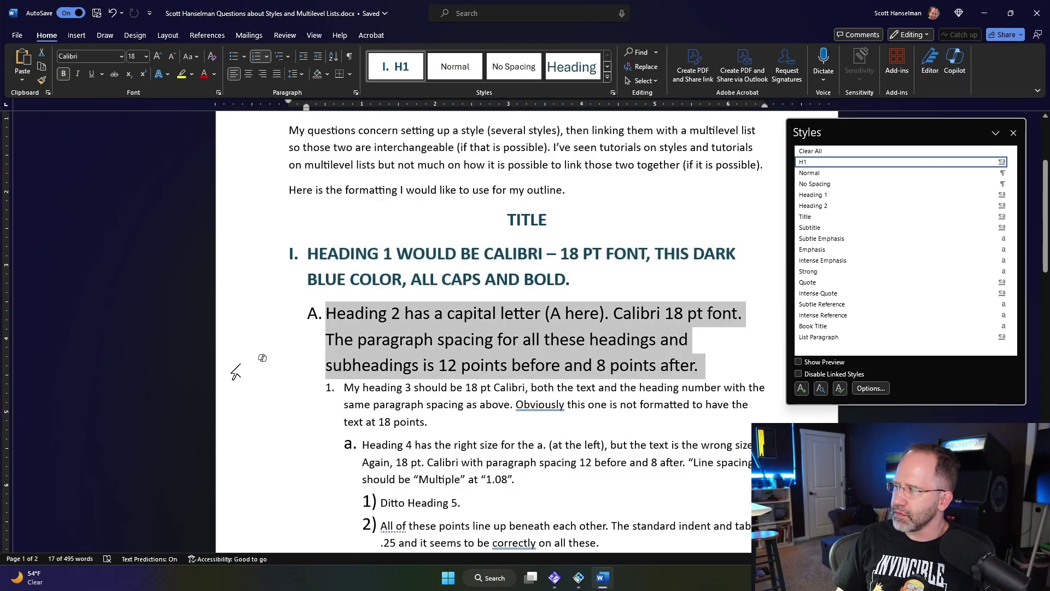
scroll(235, 328, down, 1)
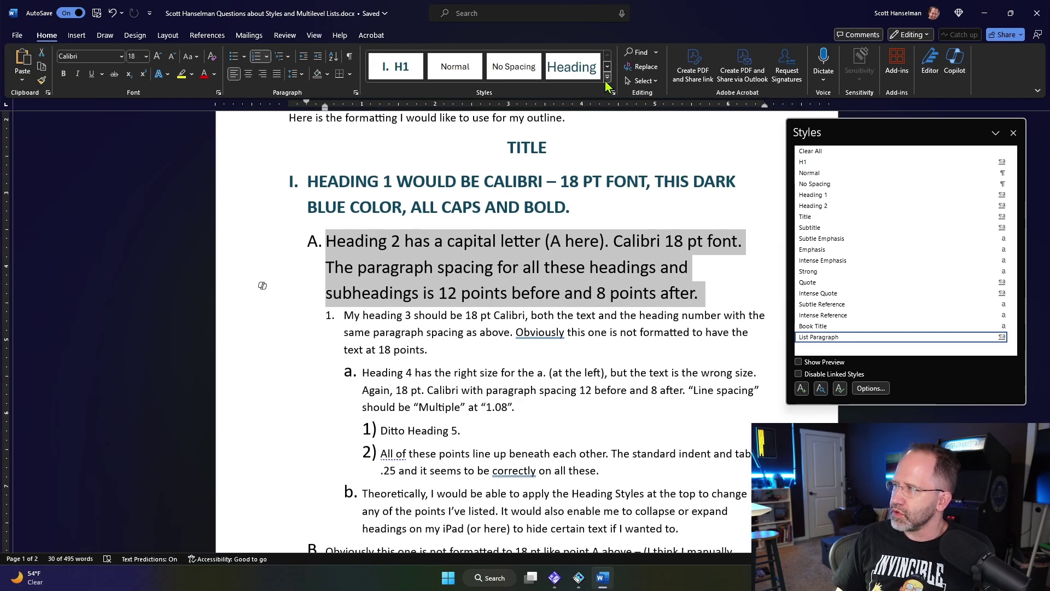
click(607, 78)
click(420, 219)
text(H2)
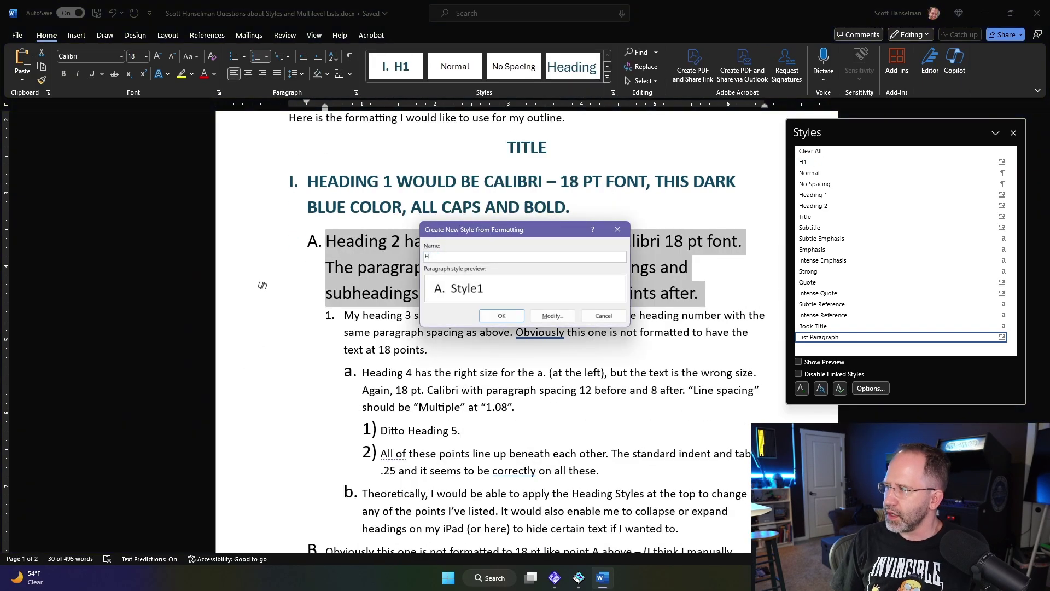
key(Return)
drag(234, 328, 236, 358)
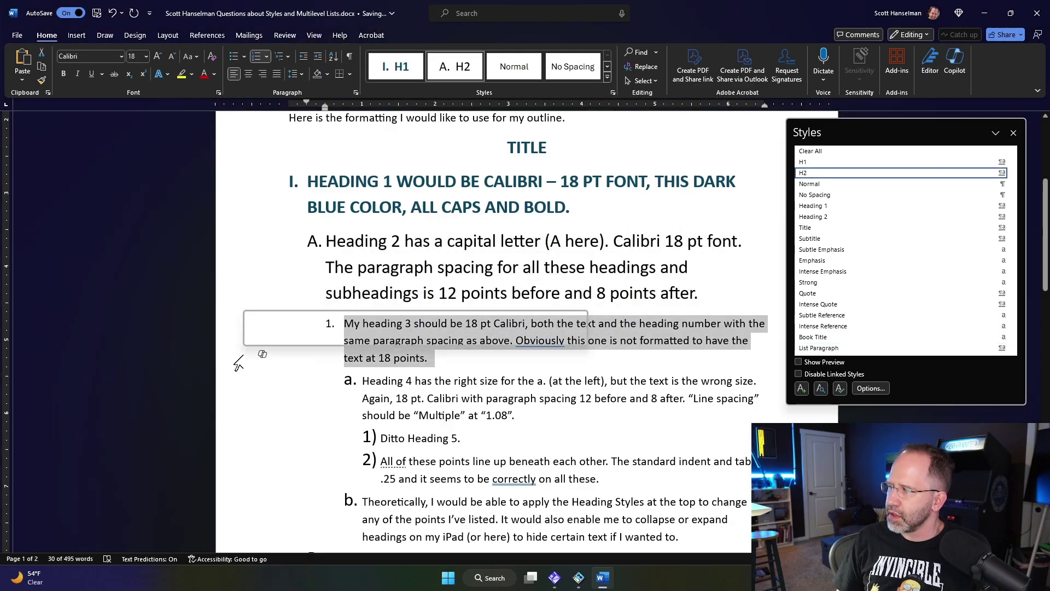
click(607, 78)
click(422, 217)
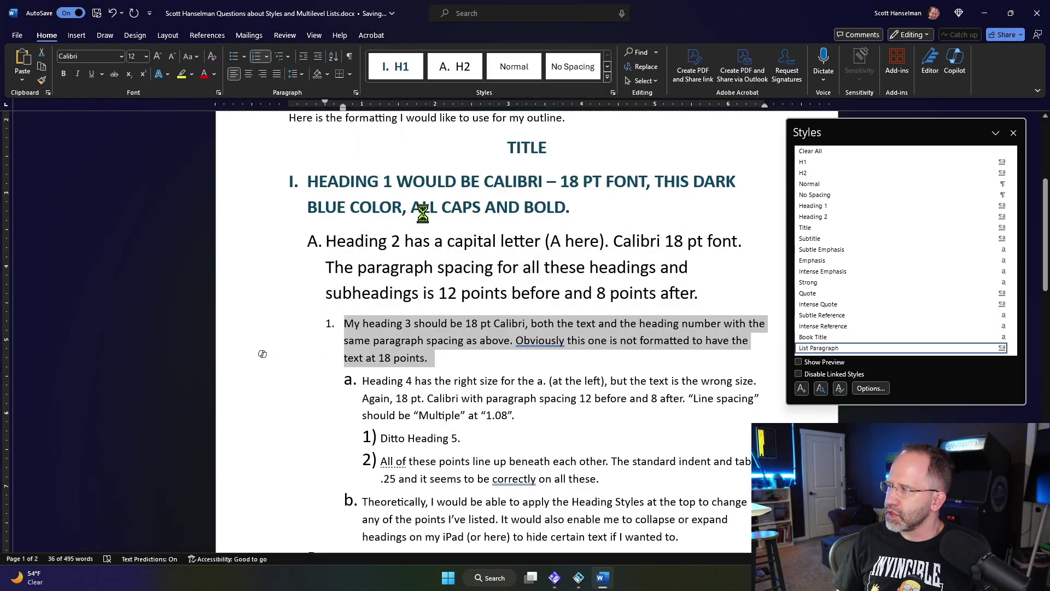
text(H3)
key(Return)
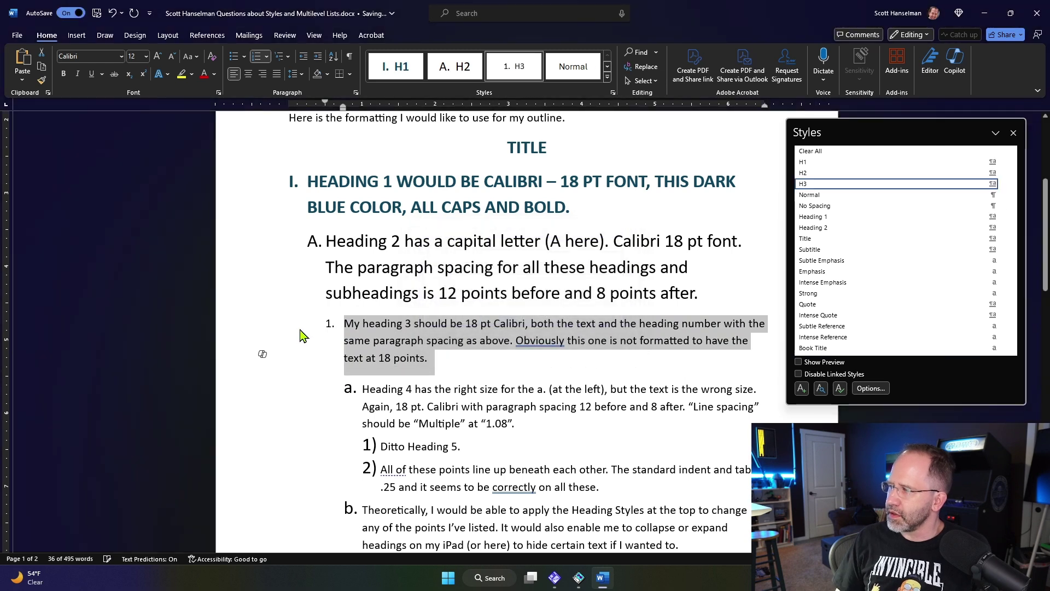
- Create styles H4 and H5 from the fourth- and fifth-level heading paragraphs
drag(237, 389, 249, 424)
click(607, 78)
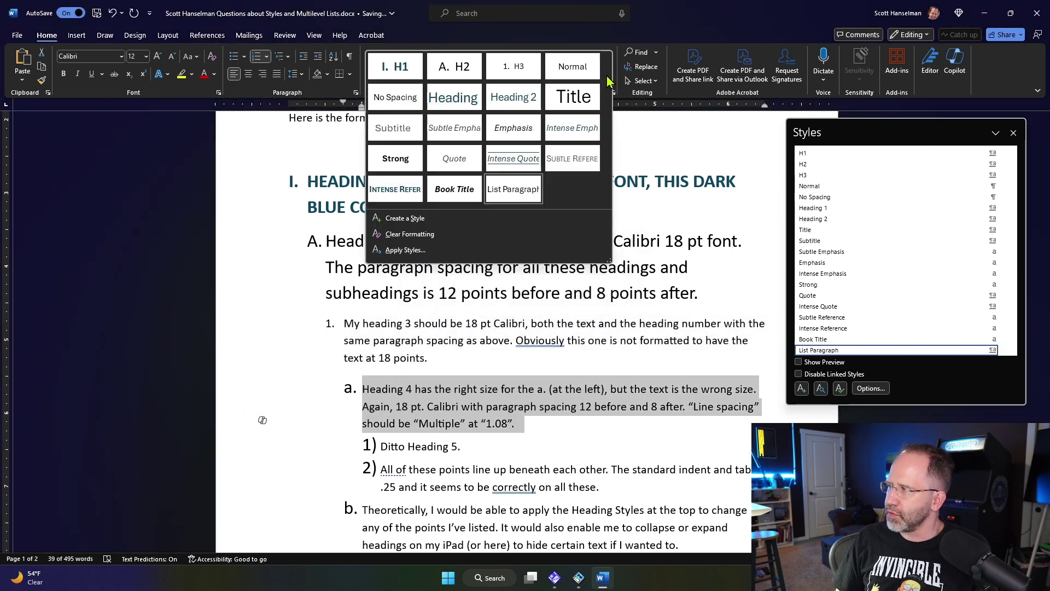
click(438, 222)
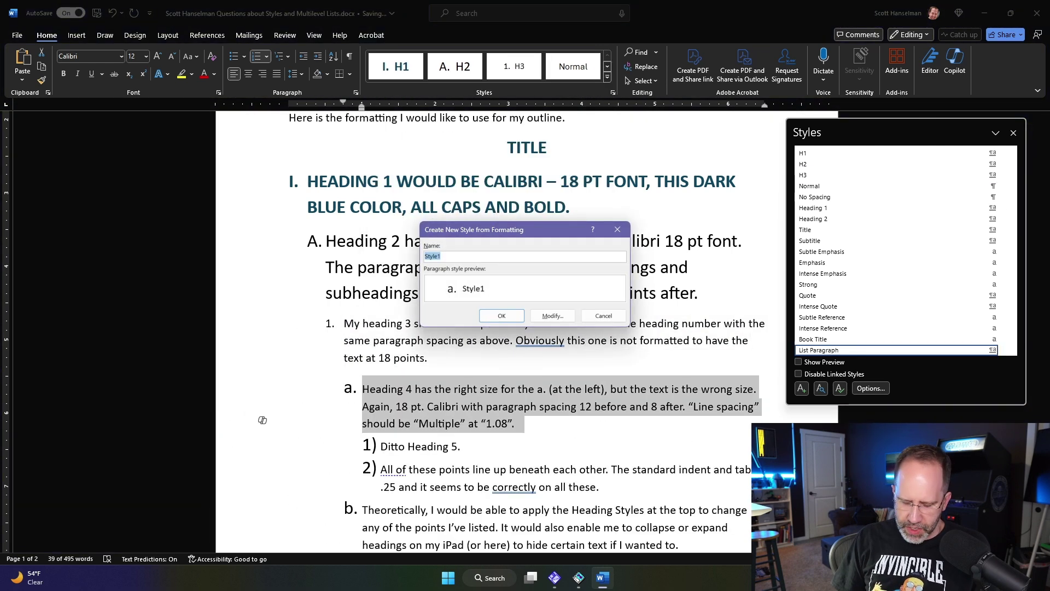
text(H4)
key(Return)
scroll(302, 228, down, 3)
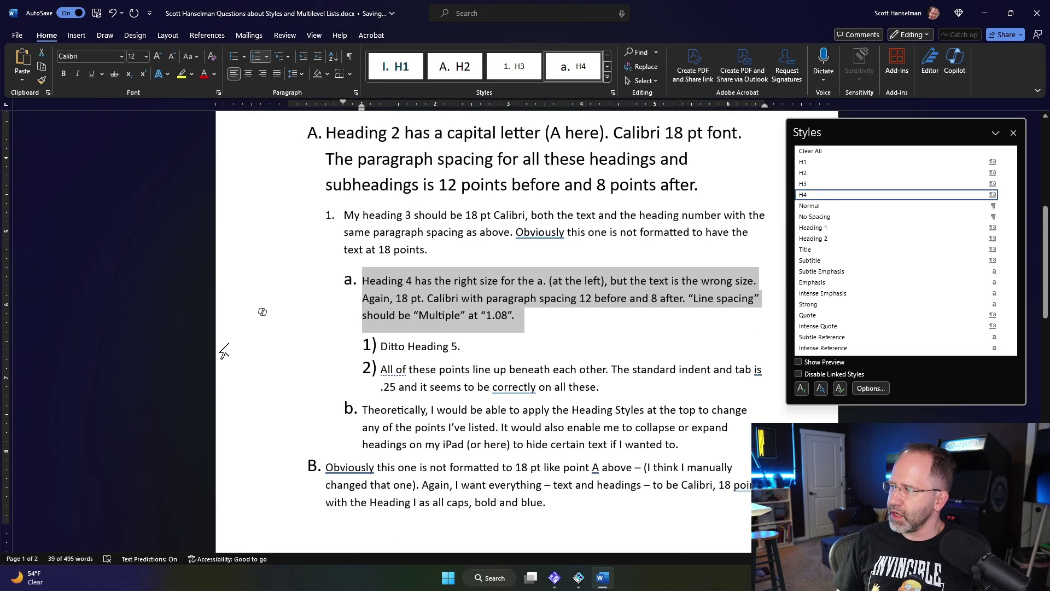
click(218, 345)
click(607, 78)
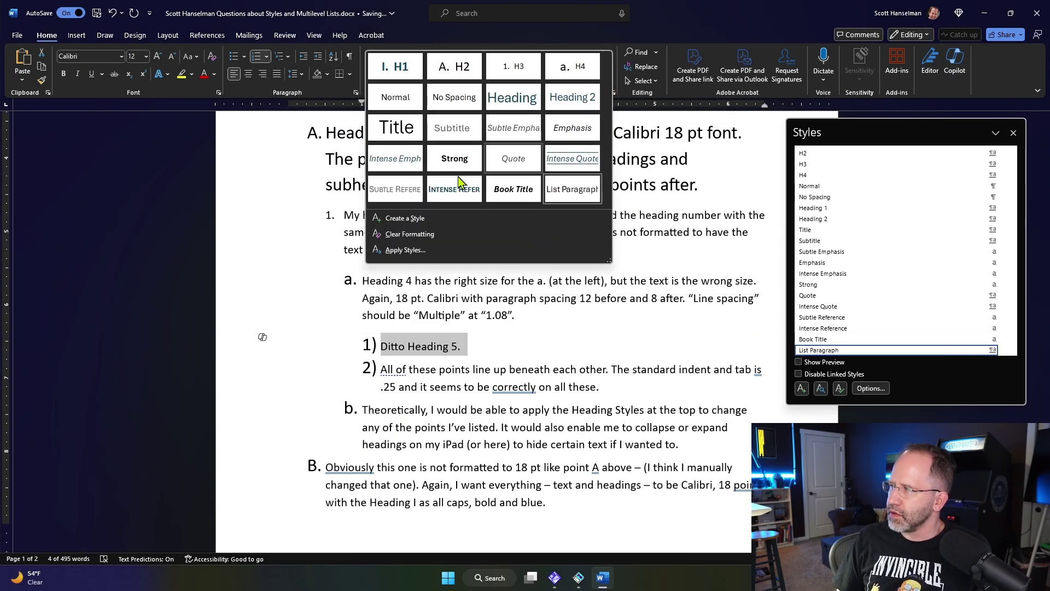
click(407, 219)
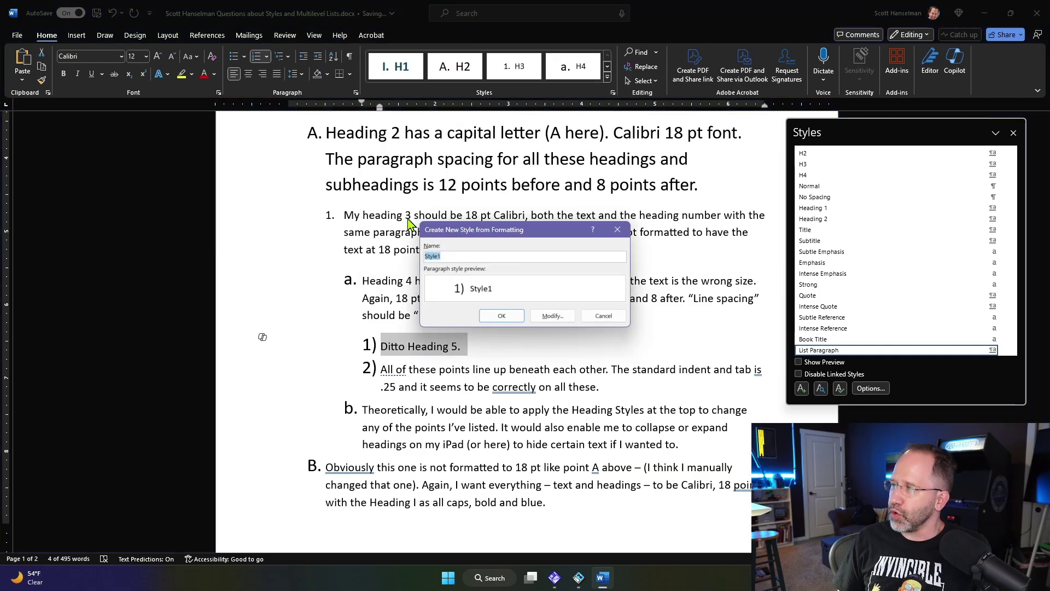
key(Return)
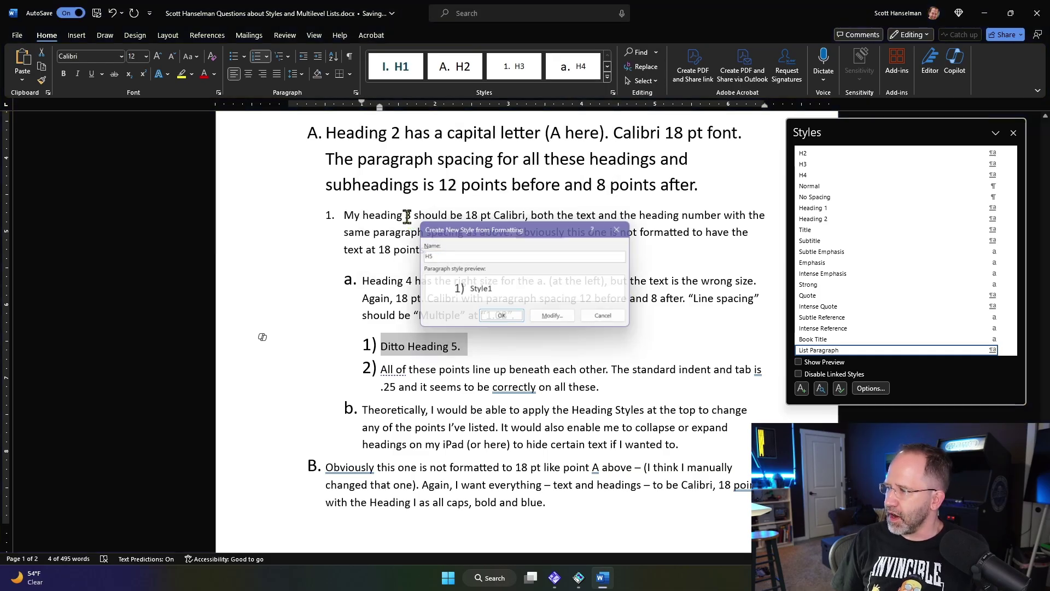
click(396, 233)
scroll(391, 213, up, 3)
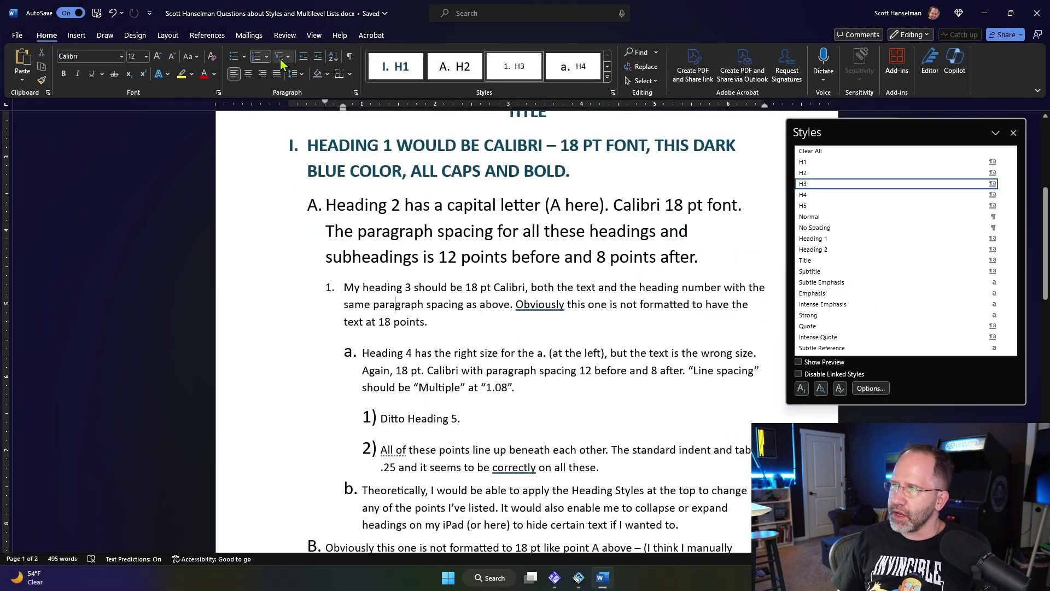
click(289, 58)
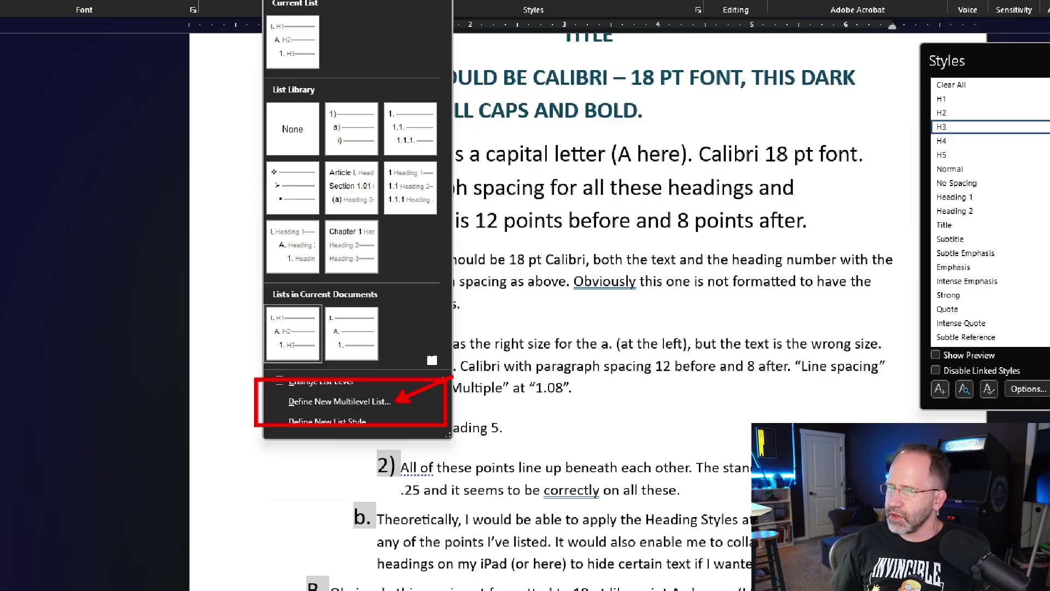
click(284, 54)
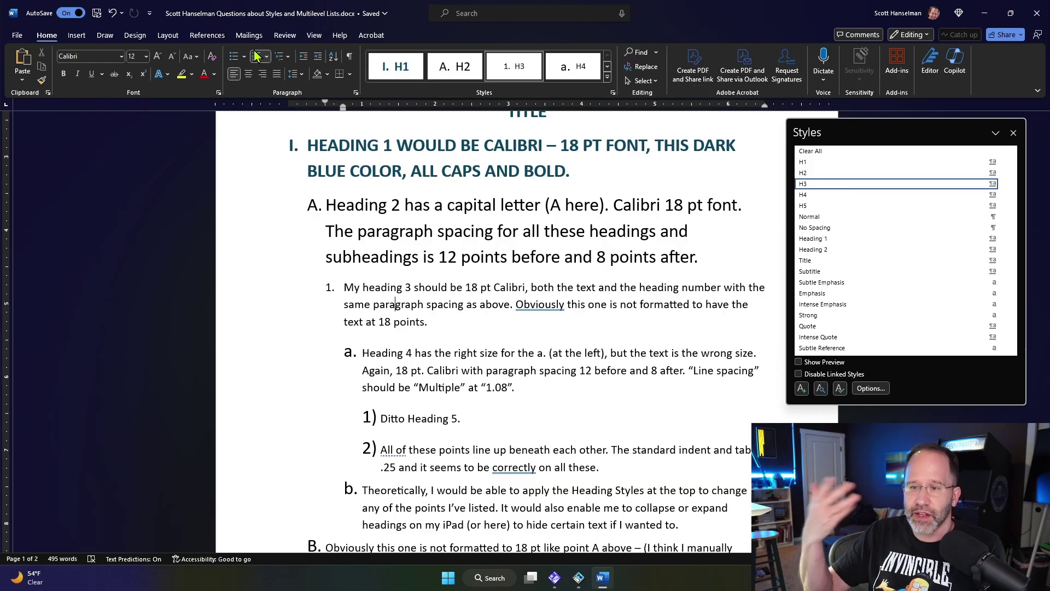
click(366, 176)
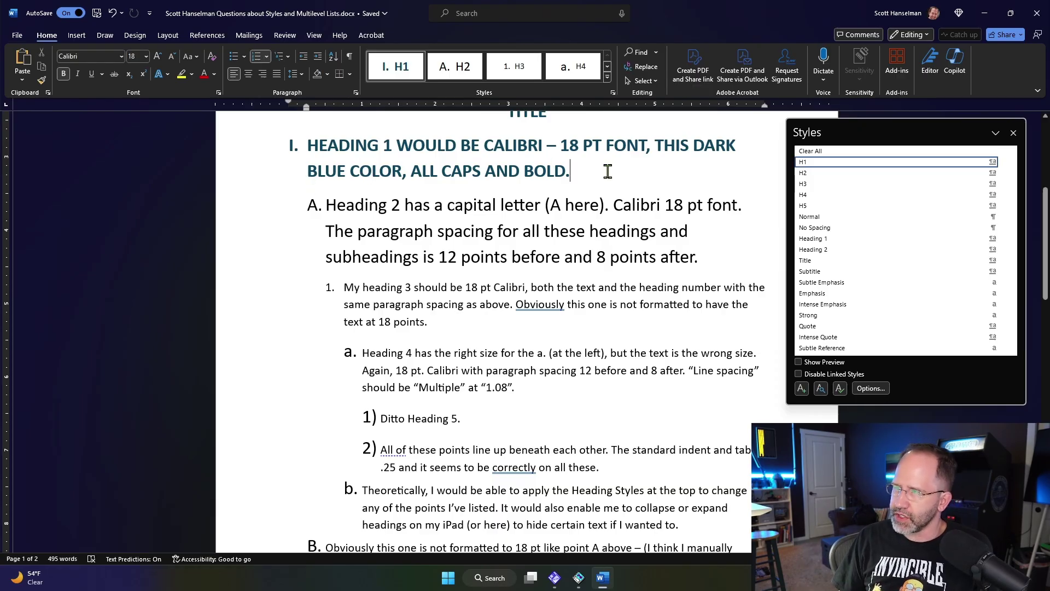
- Add a 'Test 2' heading after Heading 1 and a second-level 'asdasd' line
key(Return)
text(te)
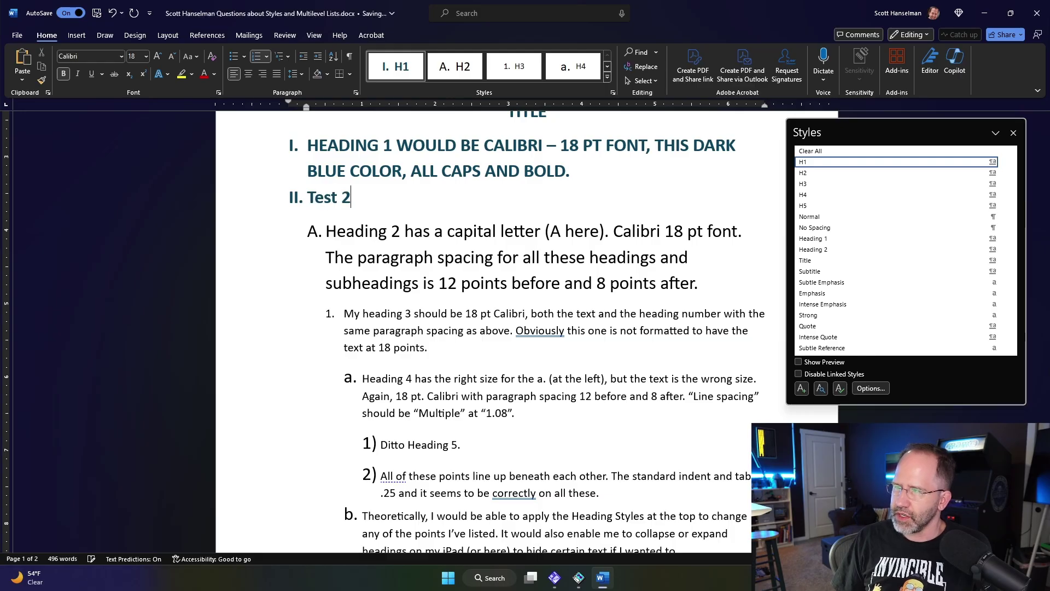
key(Return)
key(Tab)
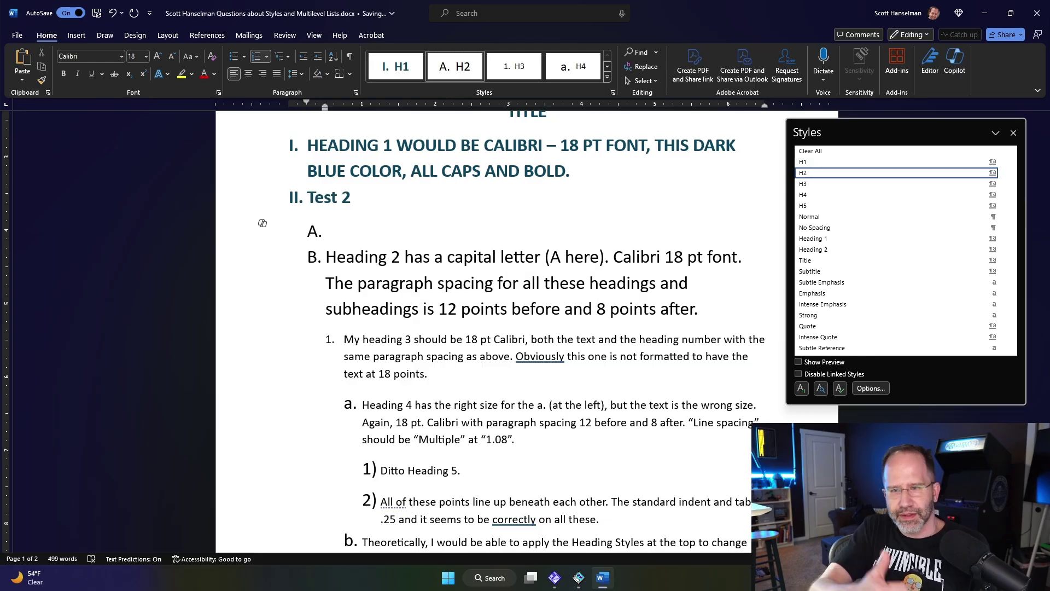
text(a)
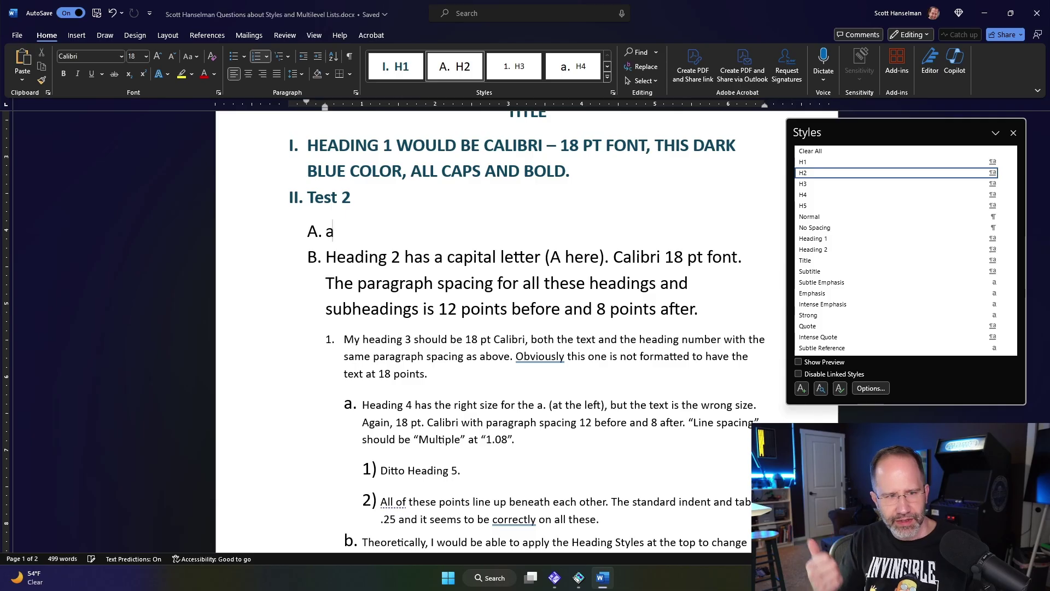
text(sdasd)
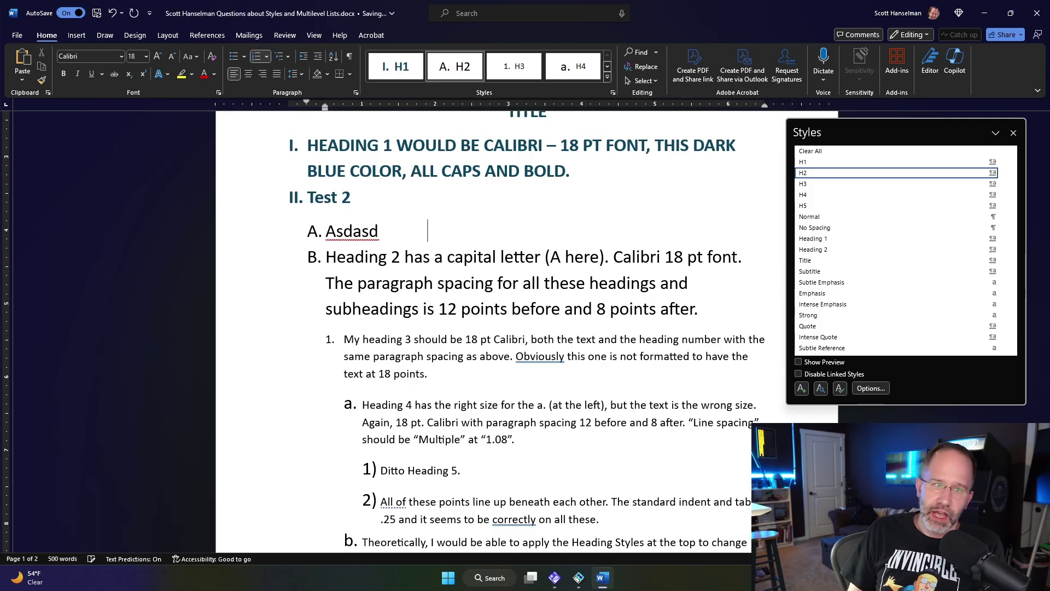
- Test promoting and demoting the asdasd line, then delete it and Test 2
key(shift+Tab)
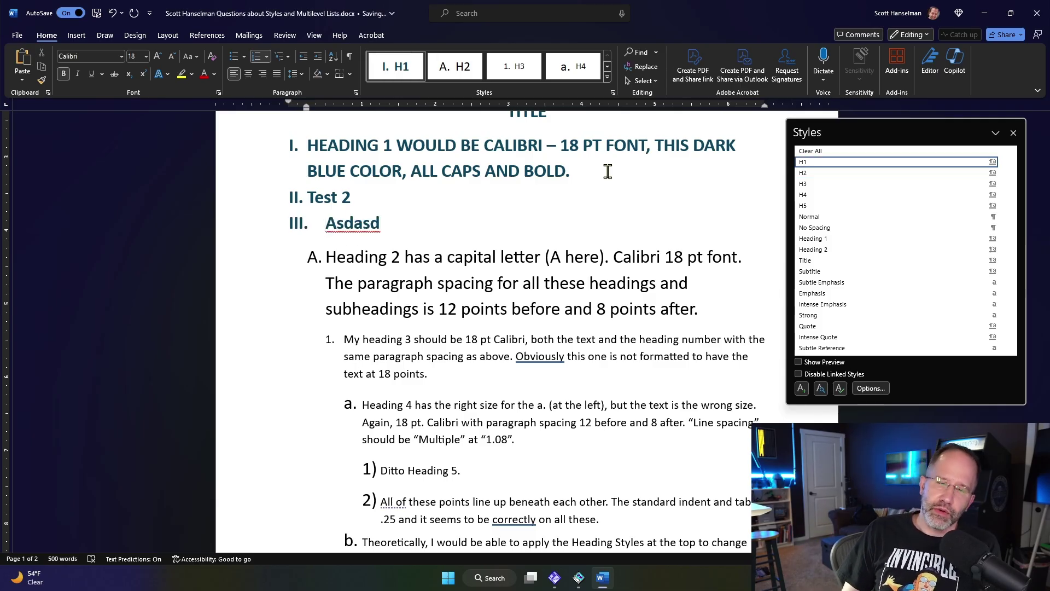
key(Tab)
key(BackSpace)
key(BackSpace)
key(BackSpace)
key(BackSpace)
key(BackSpace)
key(BackSpace)
key(BackSpace)
key(BackSpace)
key(BackSpace)
key(BackSpace)
key(BackSpace)
key(BackSpace)
key(BackSpace)
key(BackSpace)
key(BackSpace)
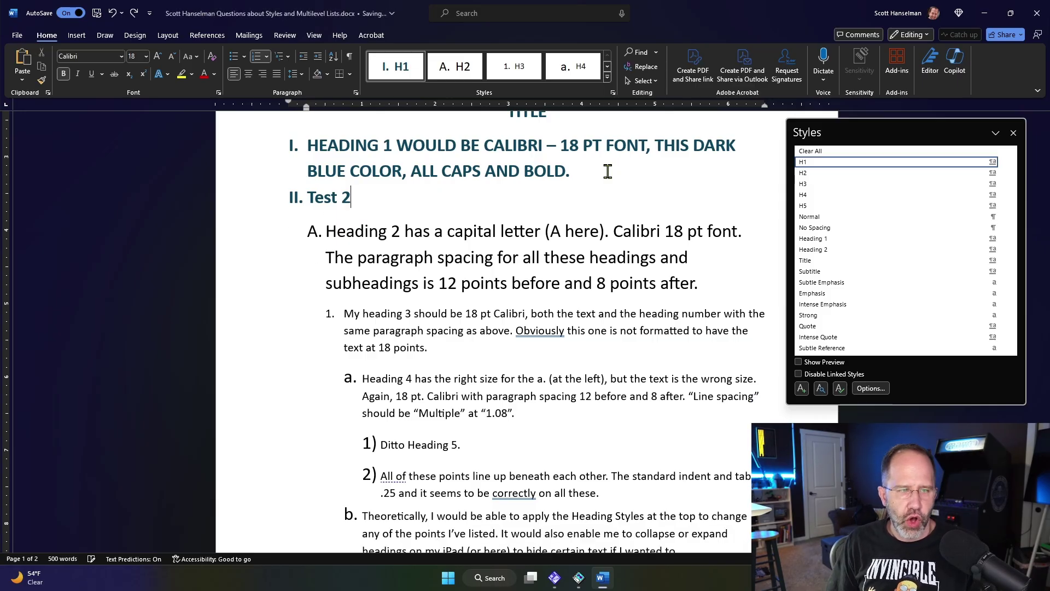
key(BackSpace)
key(BackSpace)
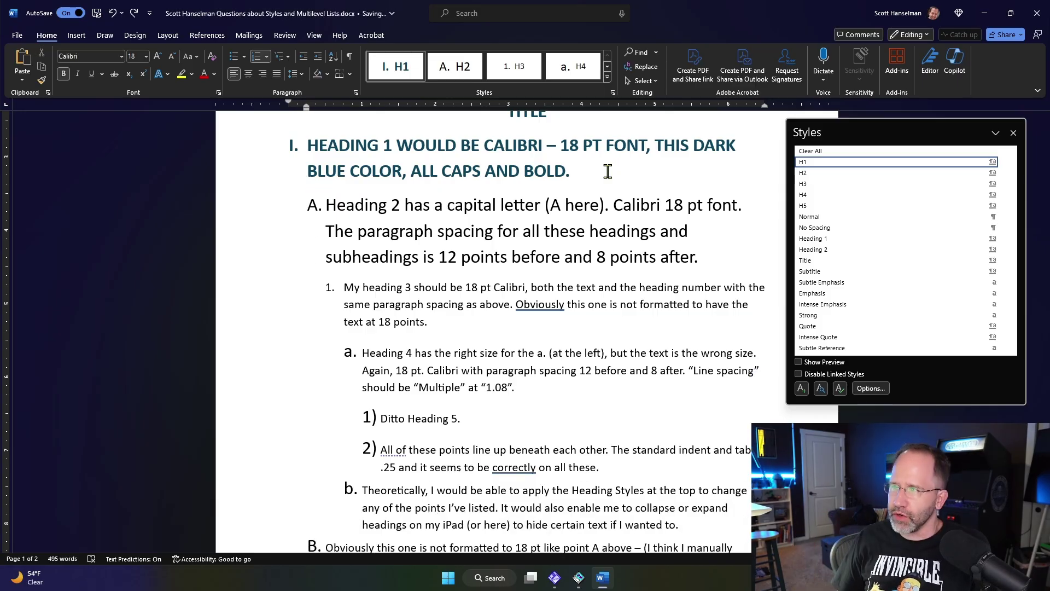
click(267, 57)
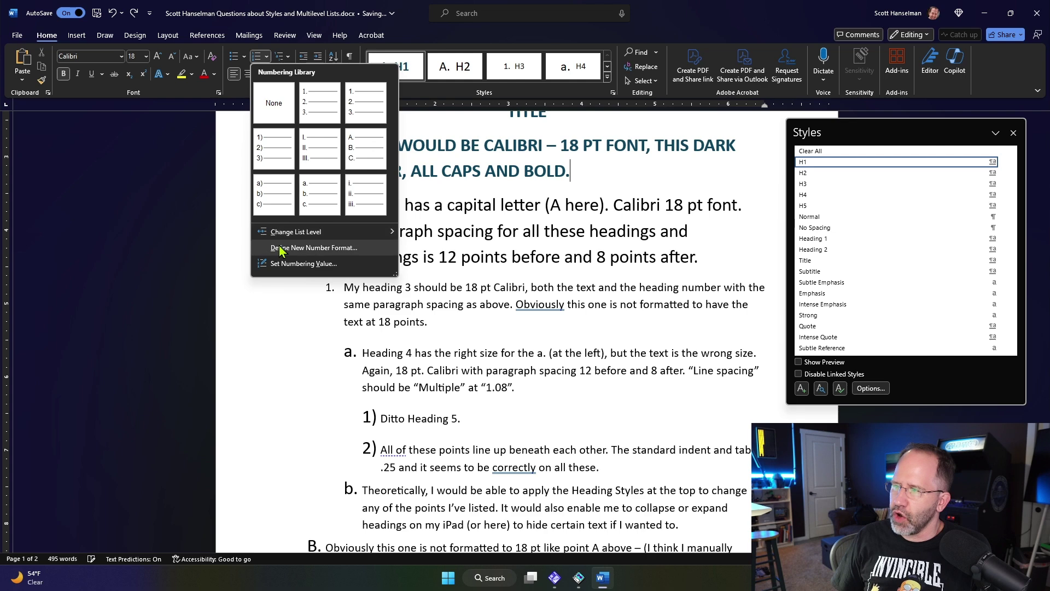
click(288, 57)
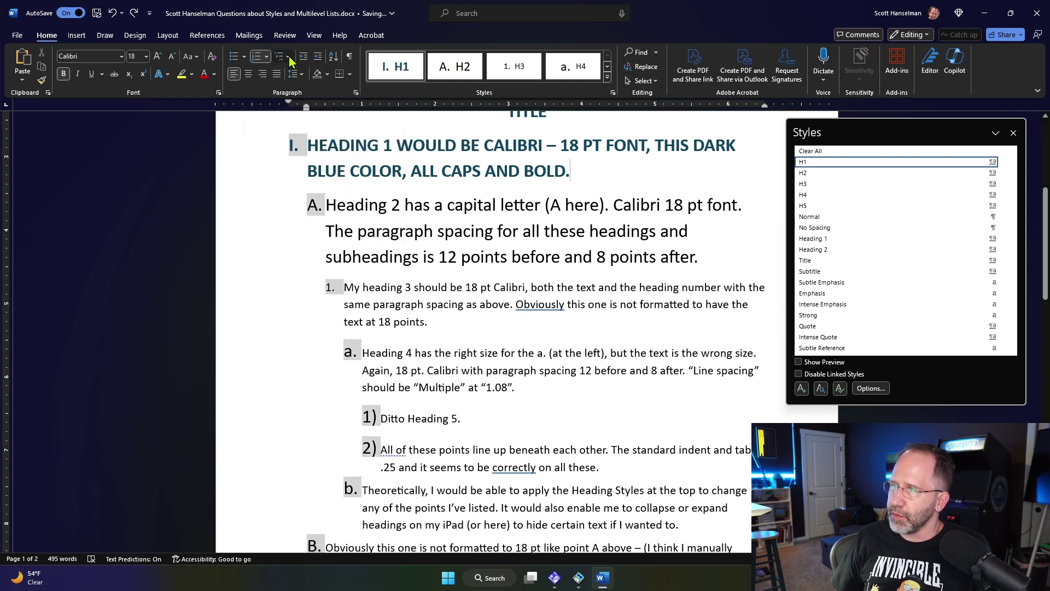
click(332, 403)
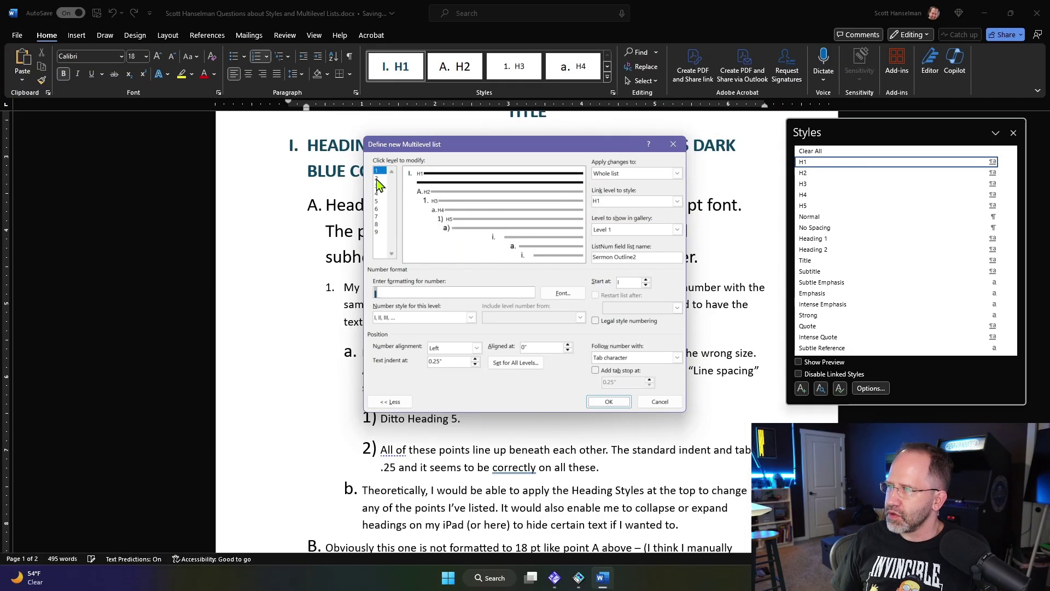
click(377, 179)
click(377, 186)
click(377, 194)
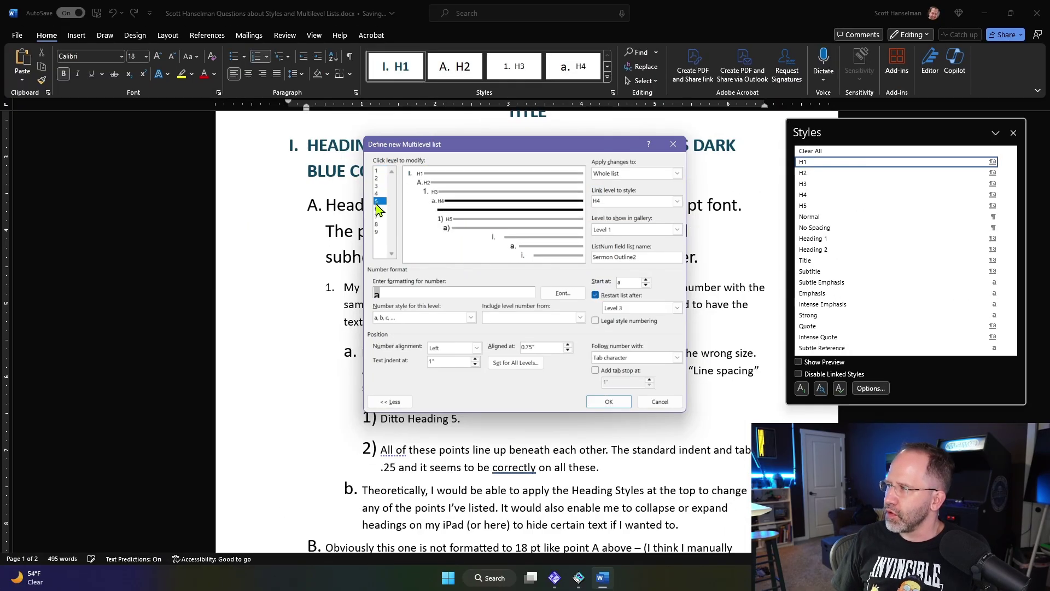
click(376, 201)
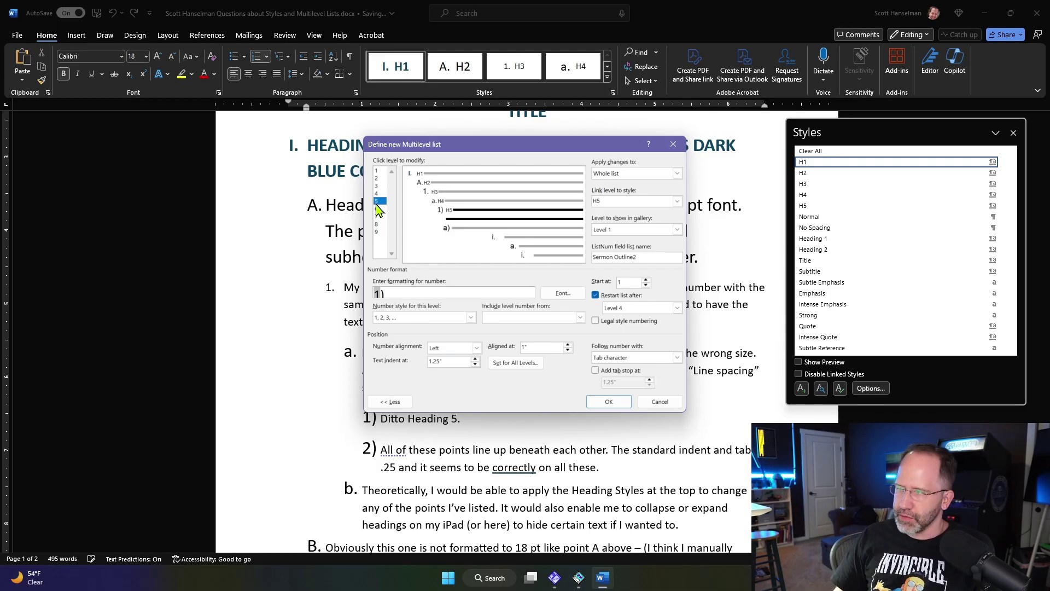
click(678, 201)
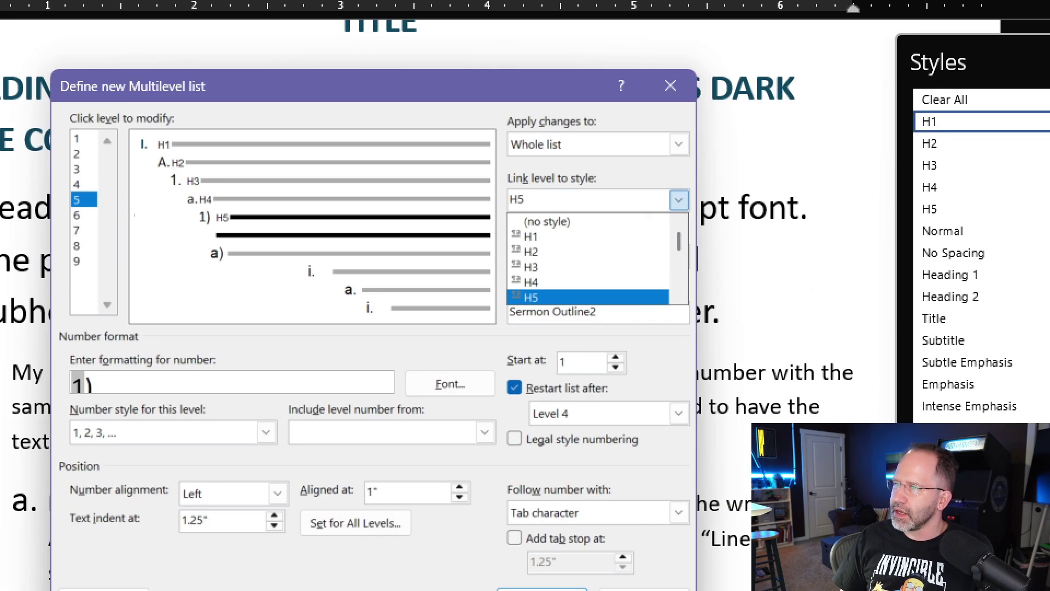
mouse_move(95, 206)
mouse_down()
mouse_move(230, 171)
mouse_move(480, 294)
mouse_up()
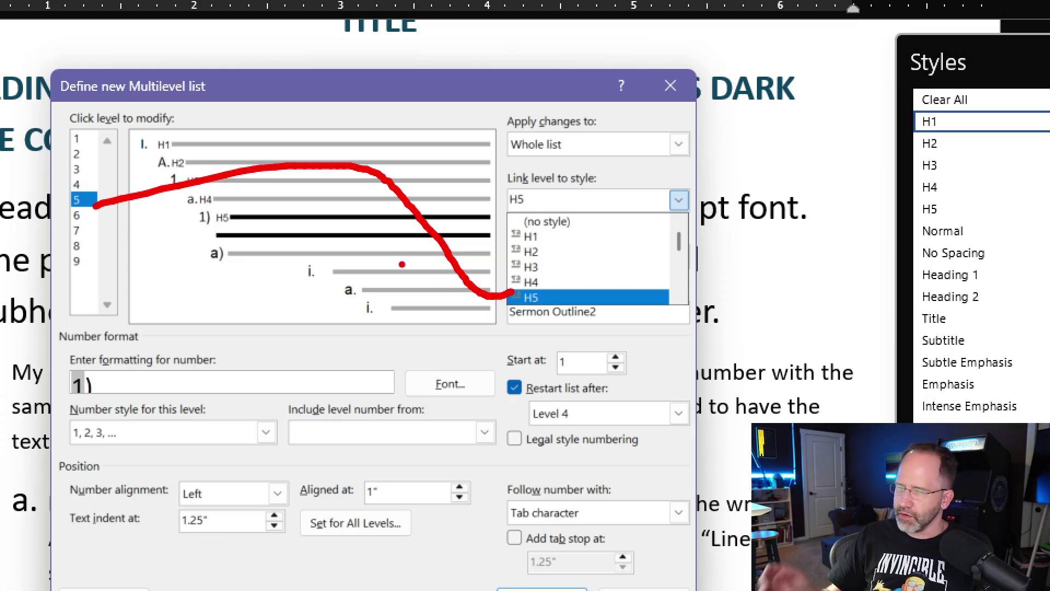
key(Escape)
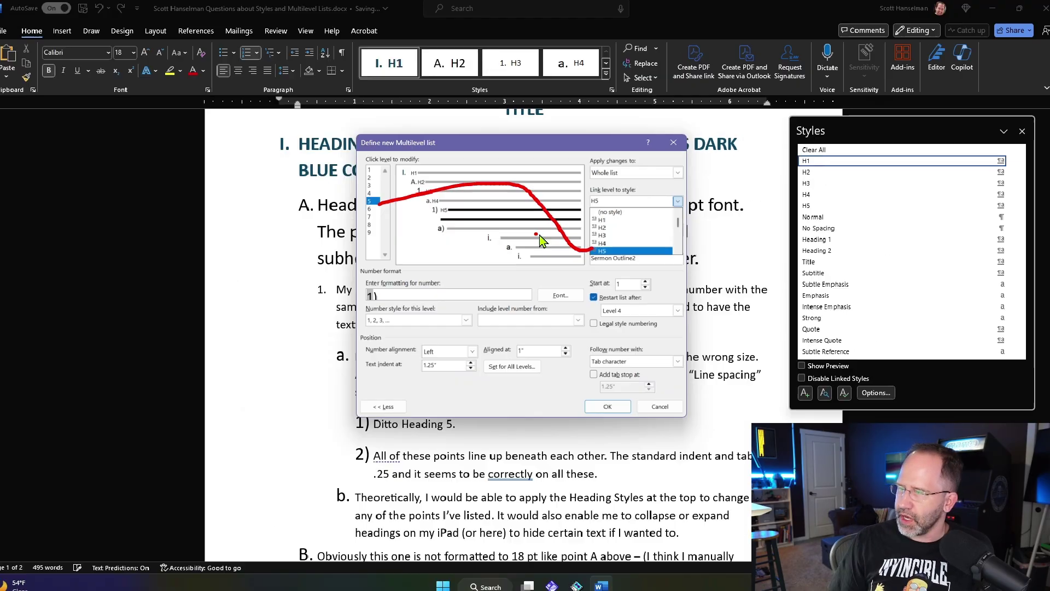
click(659, 401)
- Select the start of the Heading 1 line's text
scroll(302, 312, down, 5)
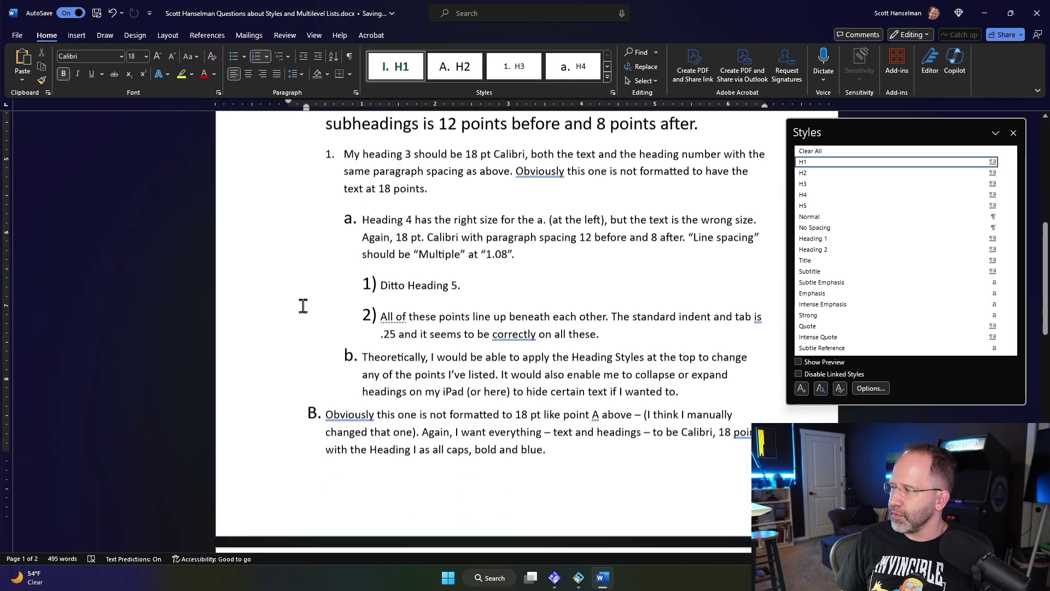
scroll(297, 302, up, 2)
scroll(298, 302, up, 8)
scroll(359, 300, down, 4)
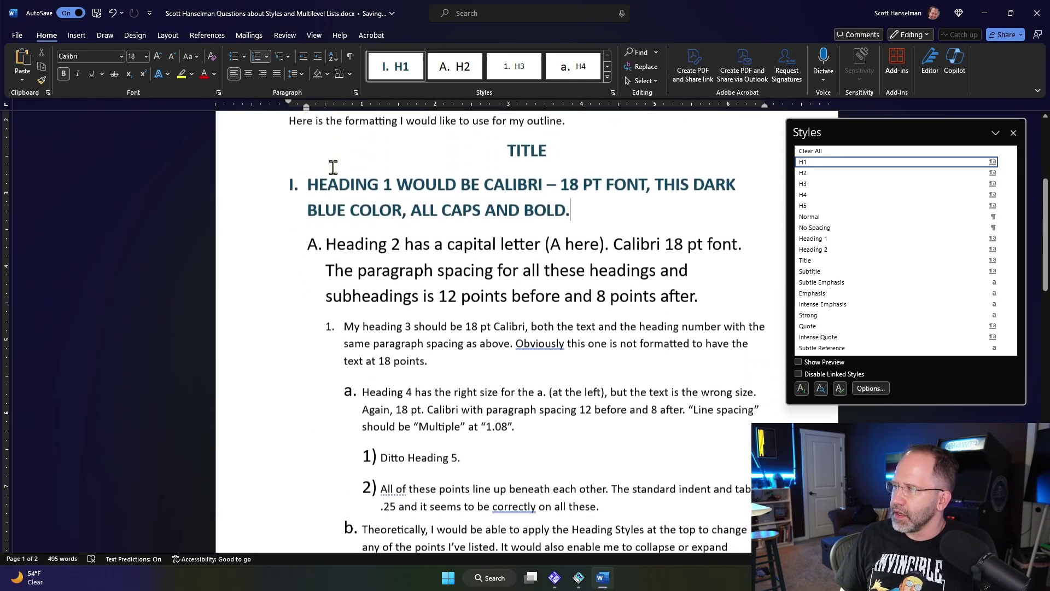
click(350, 181)
drag(339, 181, 494, 181)
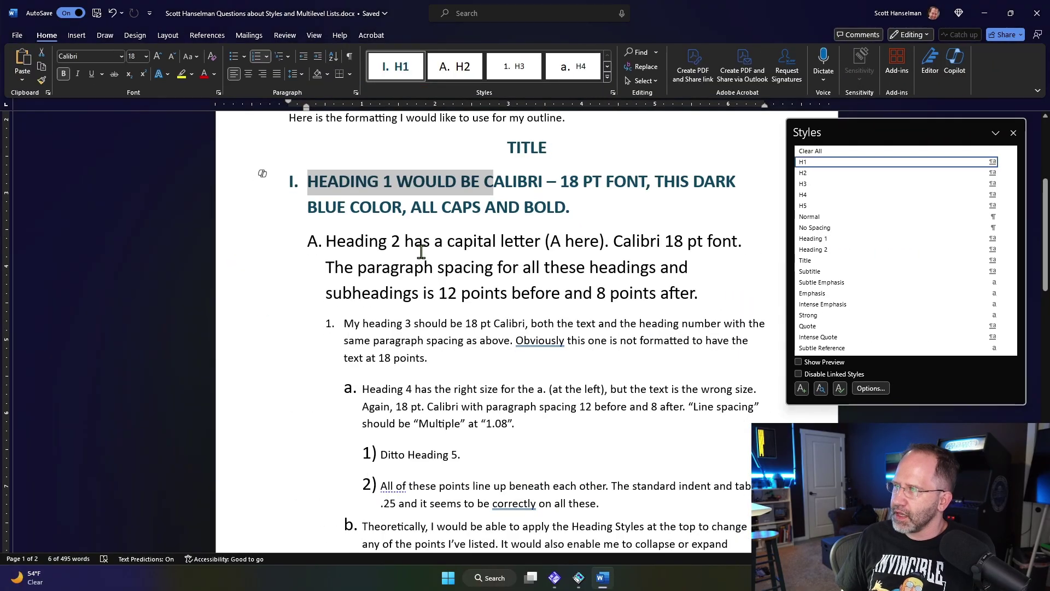
- Check which styles the Heading 2–5 and 'All of these points' lines currently use
click(458, 431)
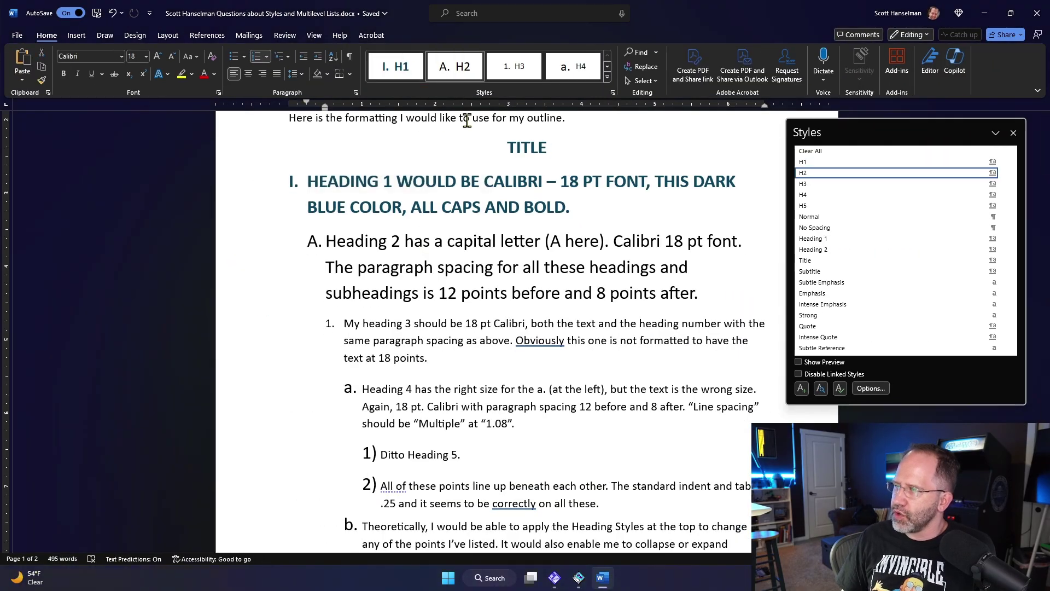
click(411, 327)
scroll(413, 317, down, 2)
click(418, 300)
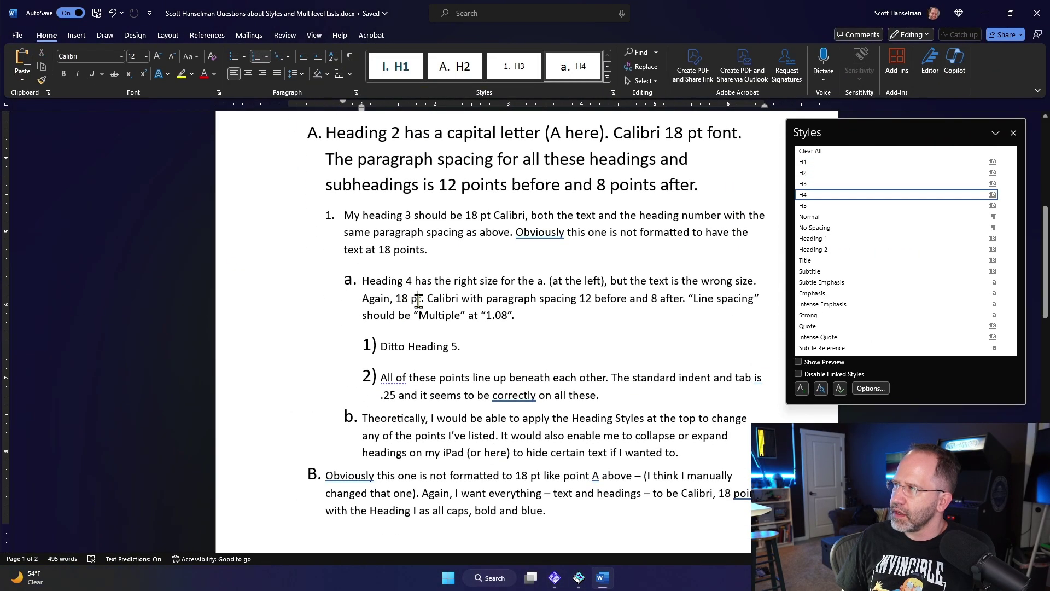
click(408, 350)
click(406, 381)
click(417, 349)
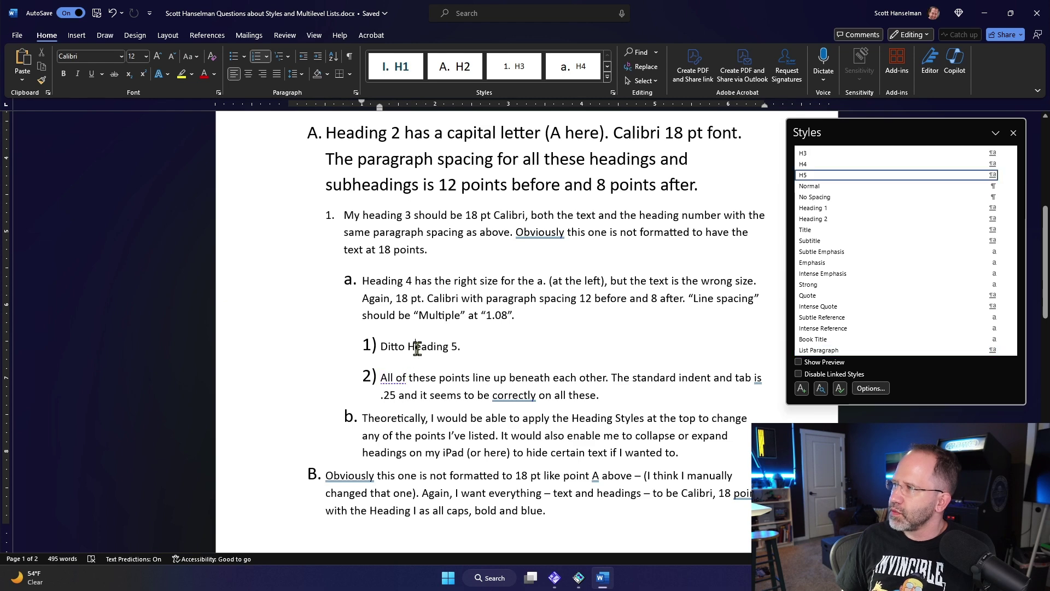
- Bring the H5 style into the quick styles row and recheck the sample lines' styles
click(607, 67)
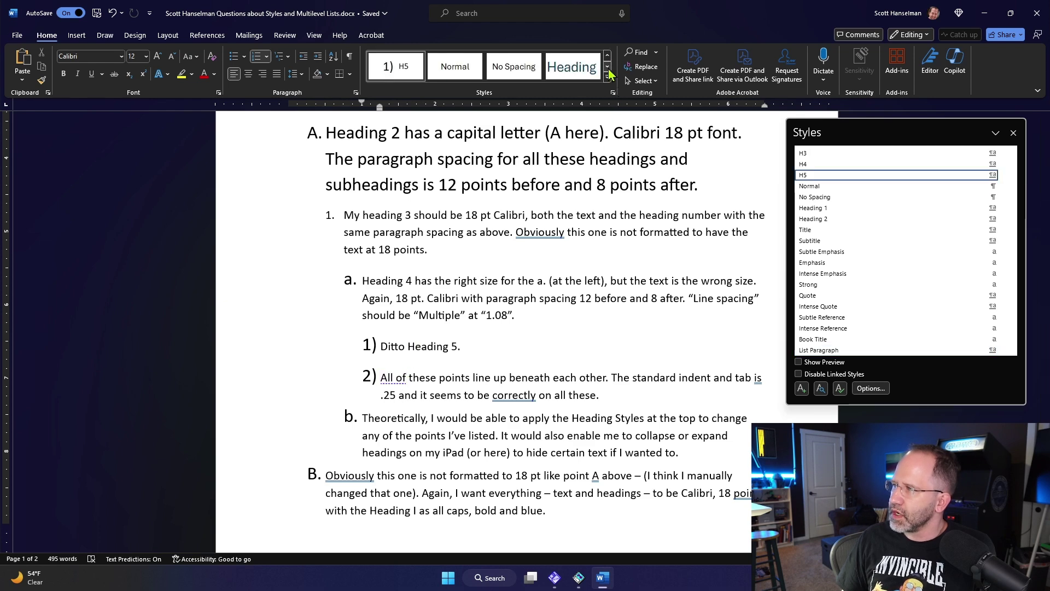
scroll(421, 328, down, 1)
click(419, 341)
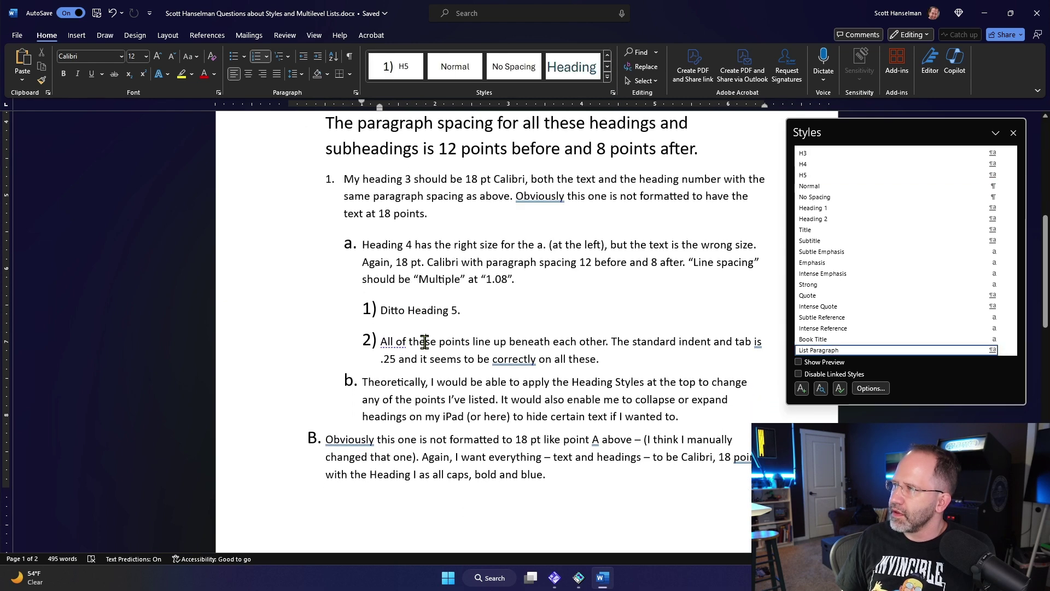
click(422, 310)
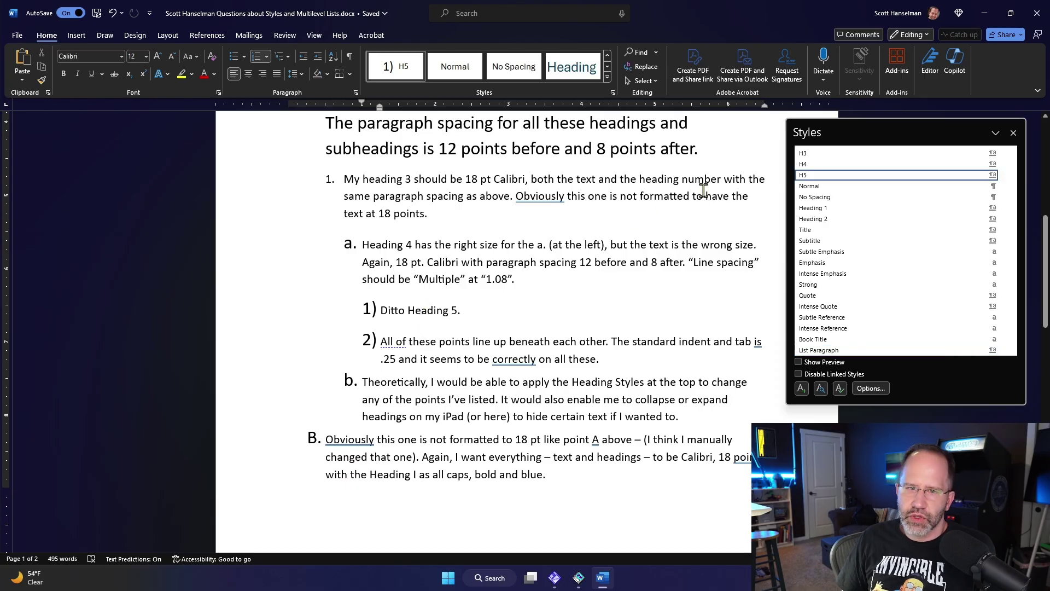
drag(726, 208, 637, 249)
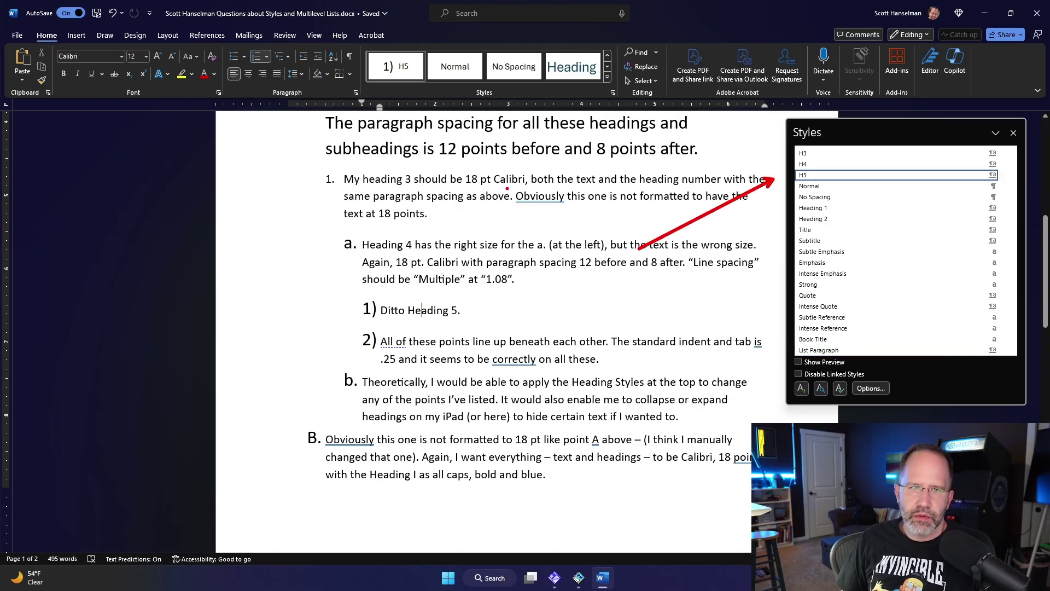
drag(482, 160, 634, 253)
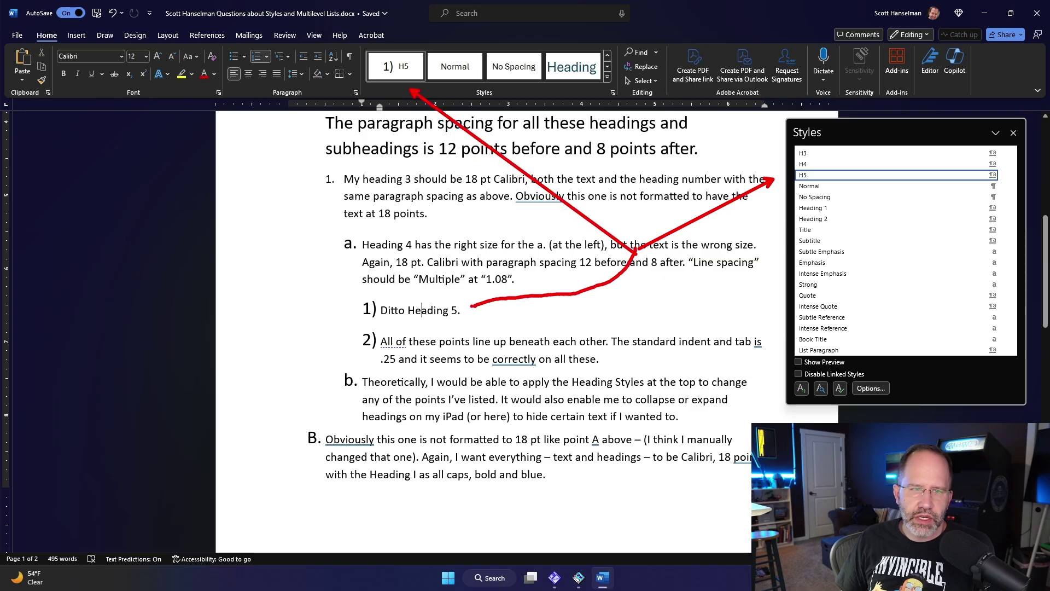
key(Escape)
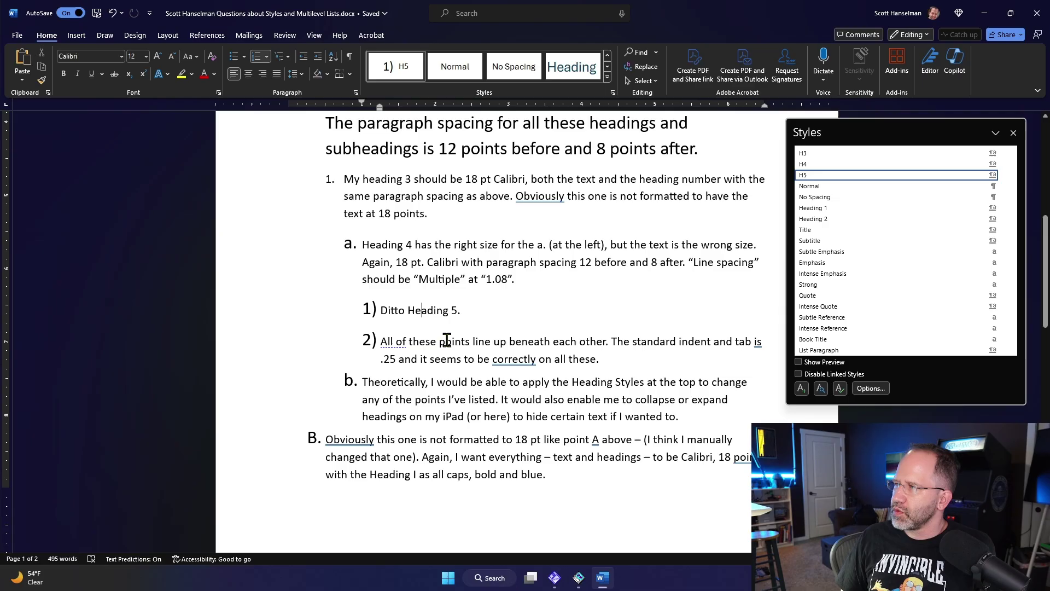
- Apply H5 to 'All of these points' and H4 to 'Theoretically', then undo the last change
click(448, 339)
click(407, 71)
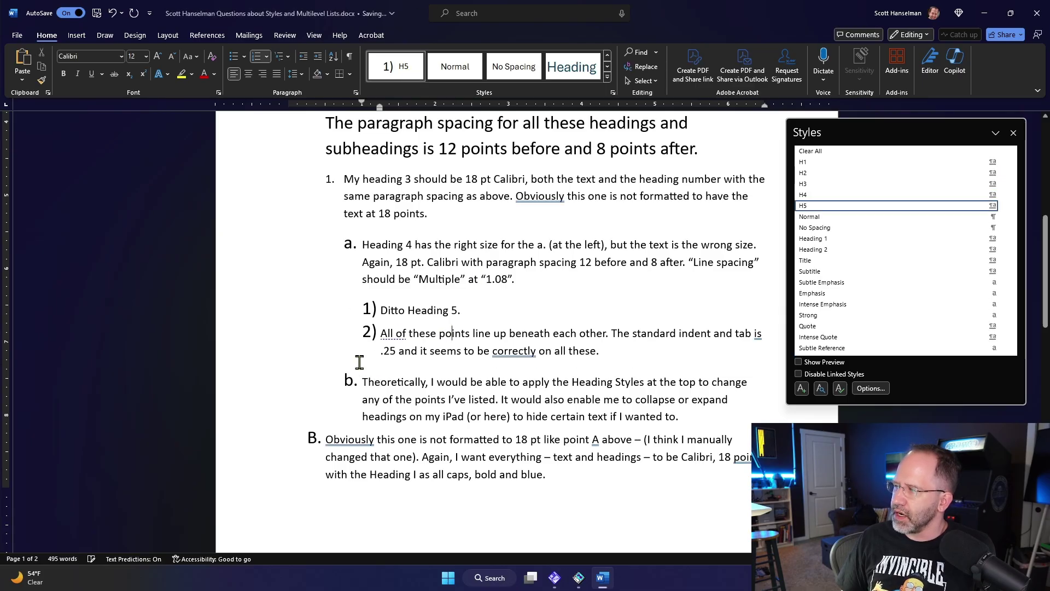
click(415, 382)
click(803, 164)
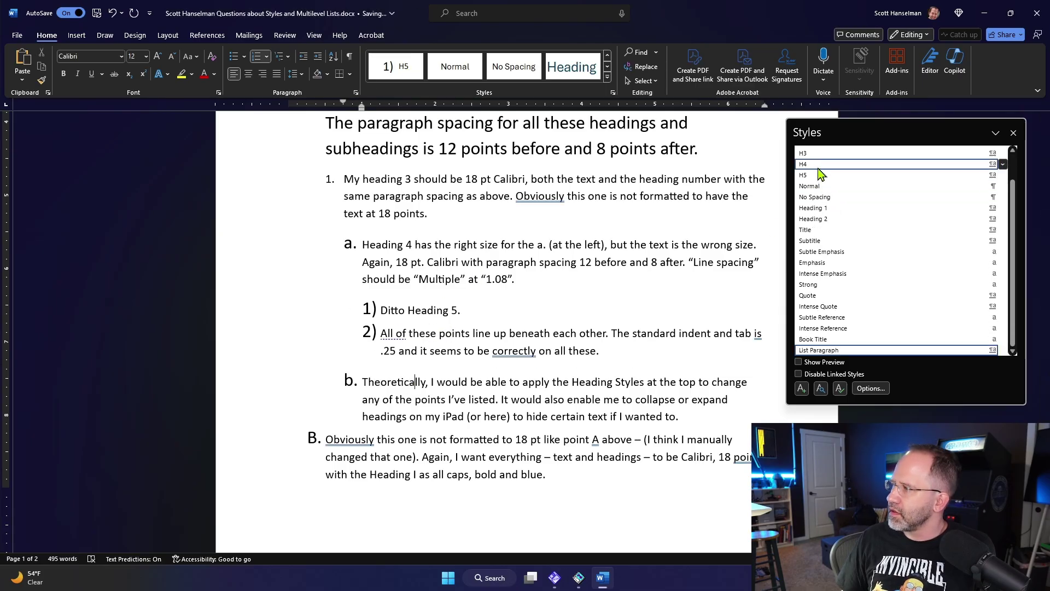
scroll(540, 306, down, 2)
scroll(540, 306, down, 7)
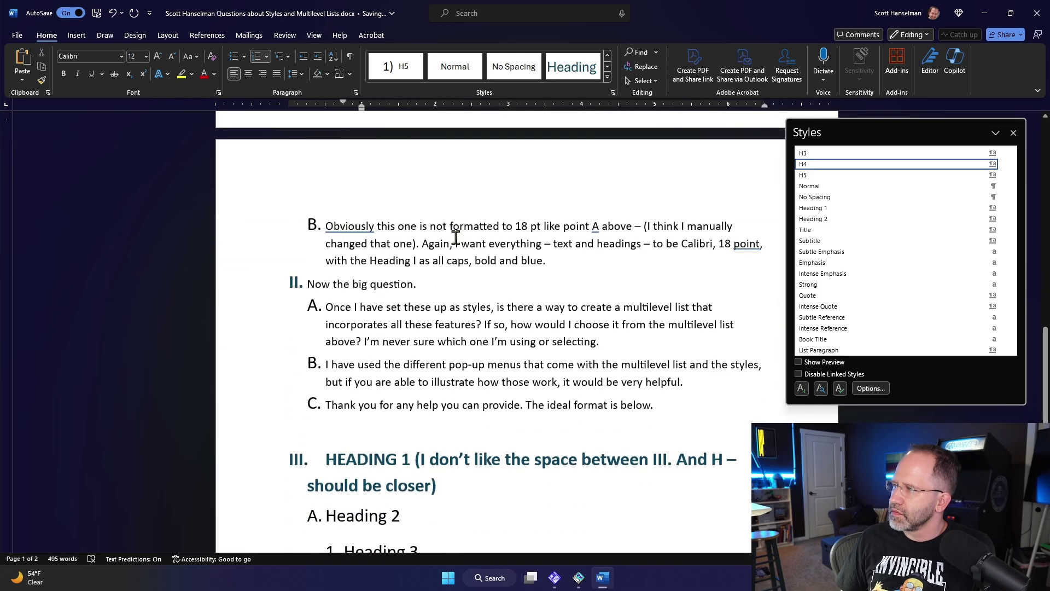
key(ctrl+z)
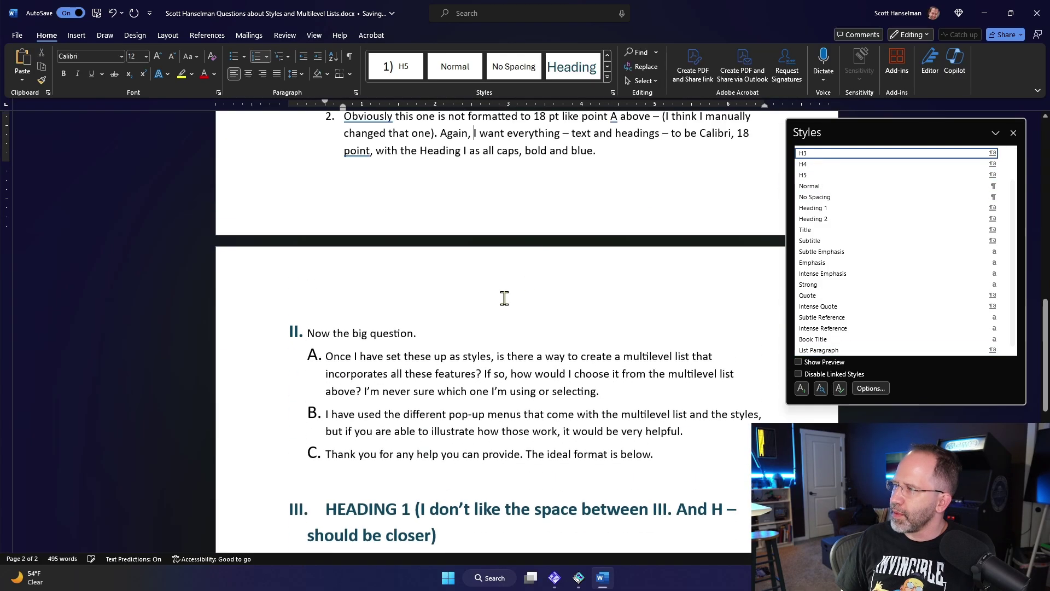
click(424, 332)
- Apply H2 to the Heading 2 line and H3 to the Heading 3 line
scroll(424, 332, up, 5)
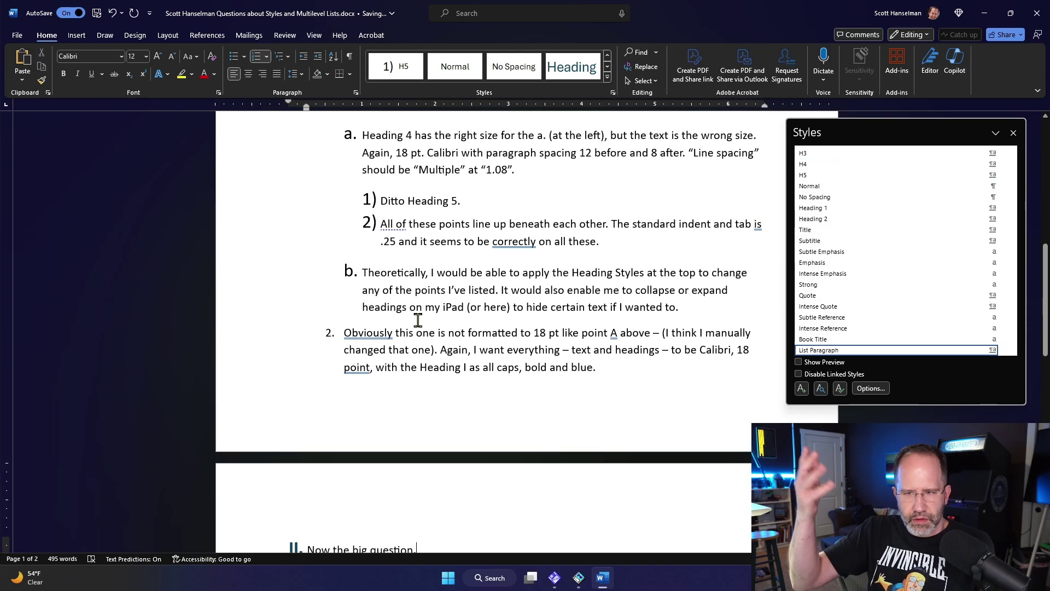
scroll(432, 298, up, 3)
scroll(429, 293, down, 10)
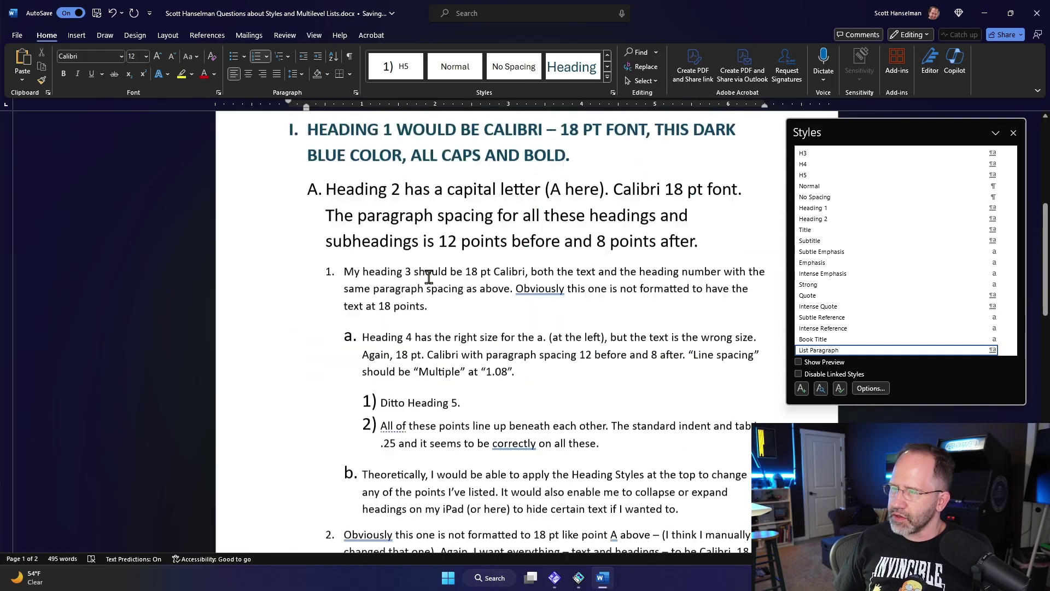
scroll(405, 301, down, 1)
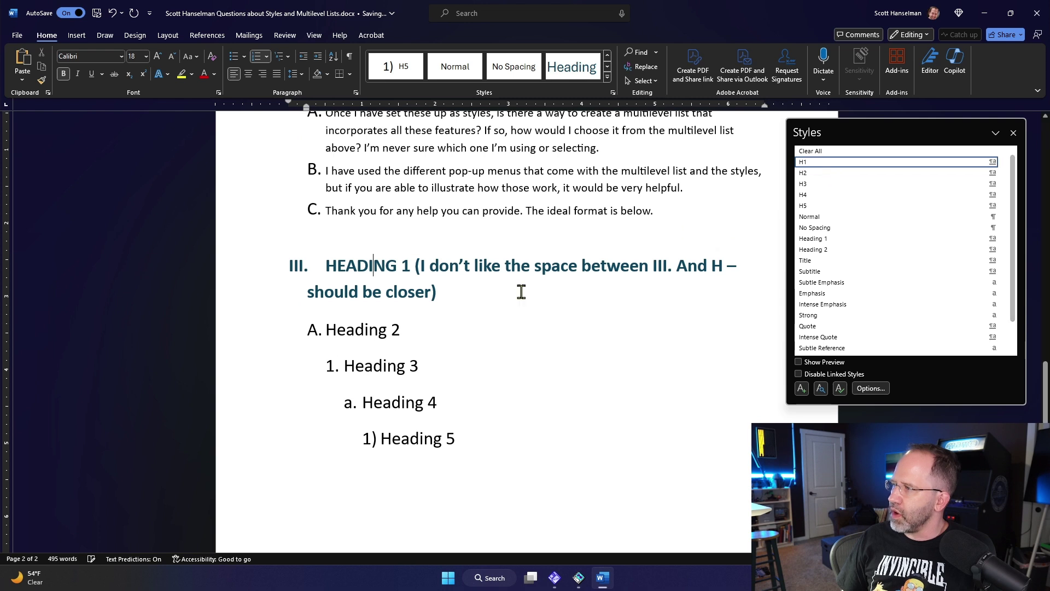
click(433, 317)
scroll(827, 171, up, 1)
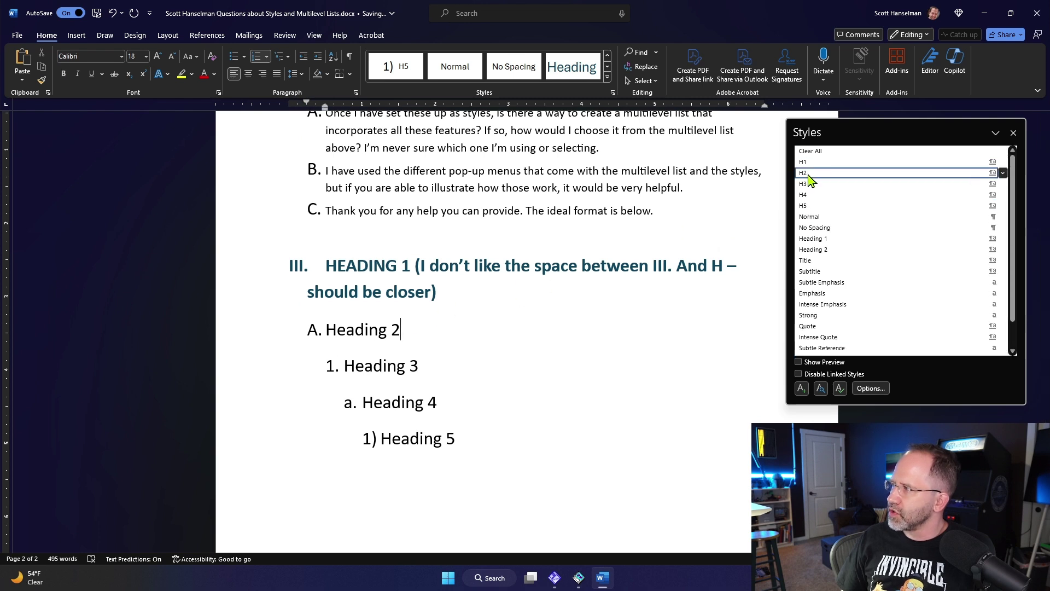
click(805, 173)
click(492, 356)
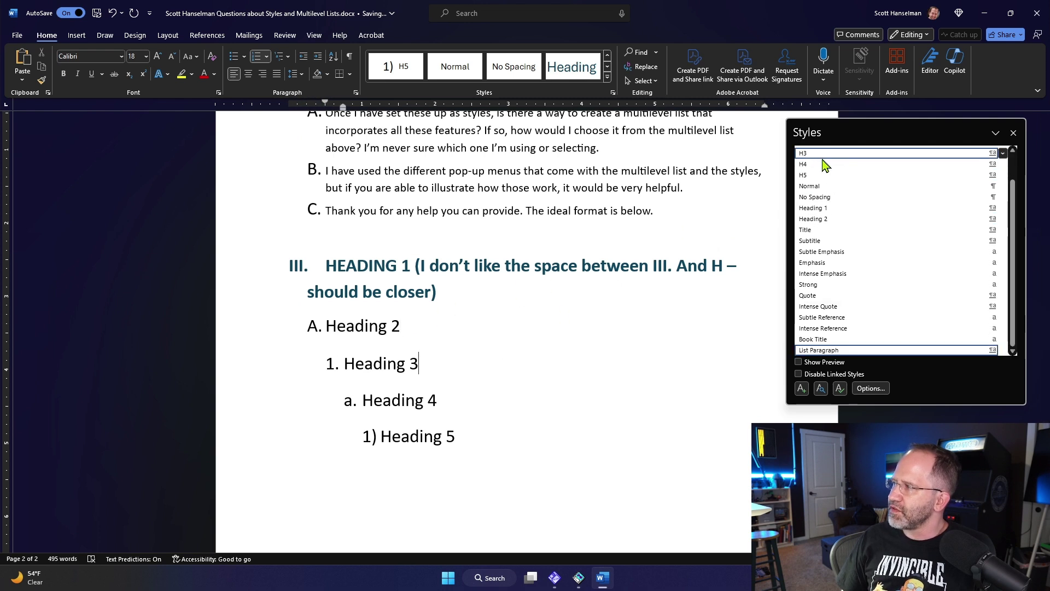
click(825, 184)
- Undo and reapply the H3 style on the Heading 3 line
click(429, 391)
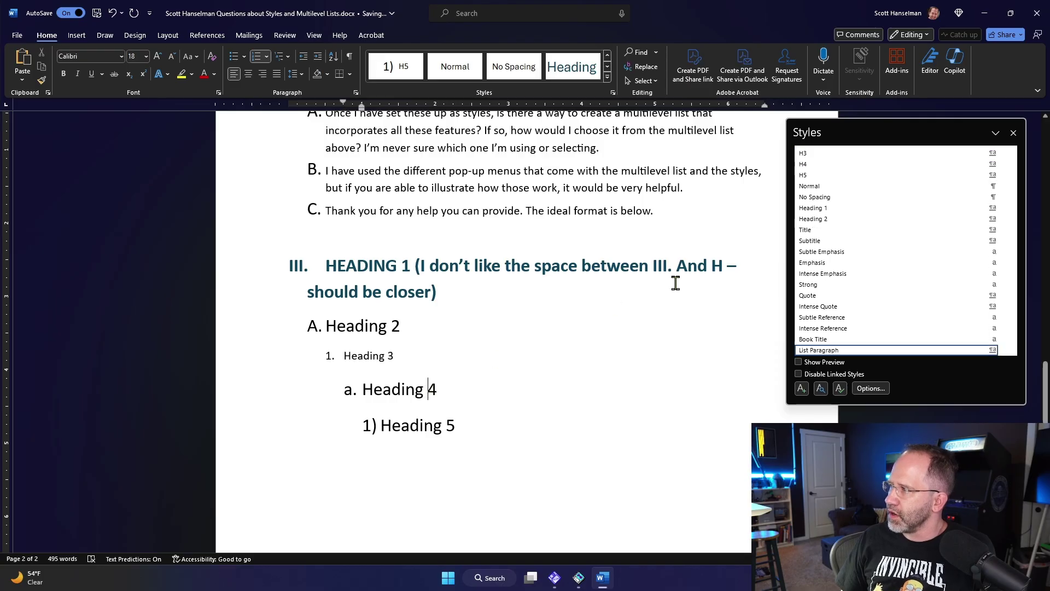
click(409, 358)
key(ctrl+z)
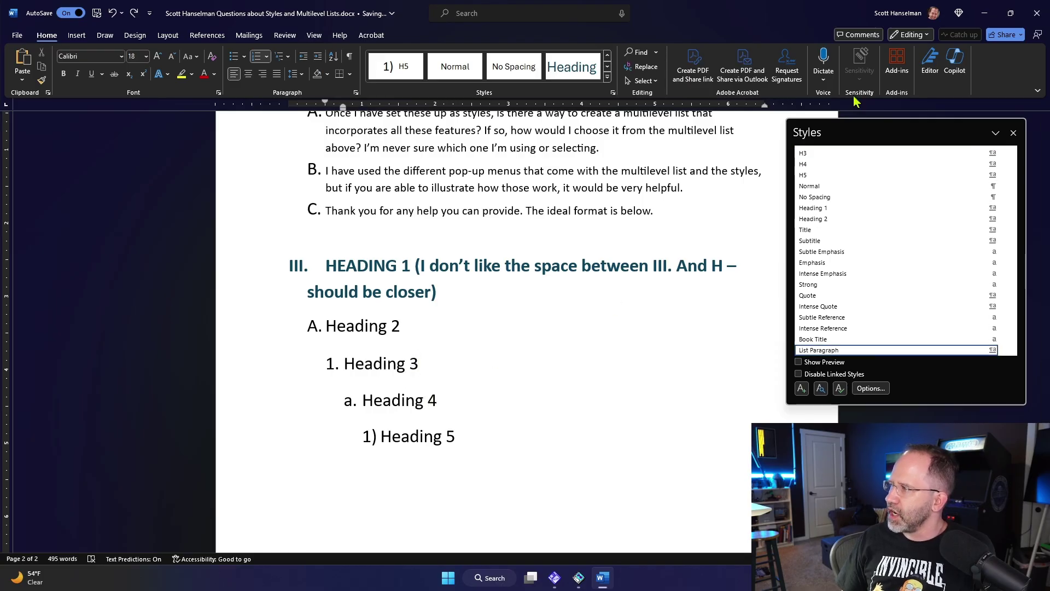
click(820, 154)
scroll(489, 348, up, 6)
scroll(488, 348, down, 6)
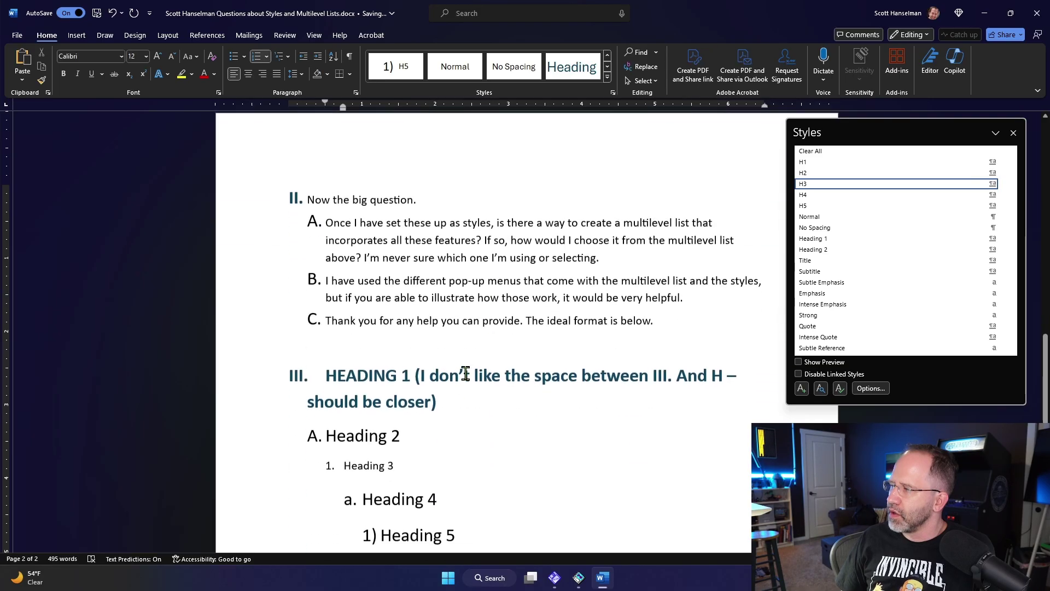
- Style the Heading 4 line H4 and the Heading 5 line H5
click(462, 390)
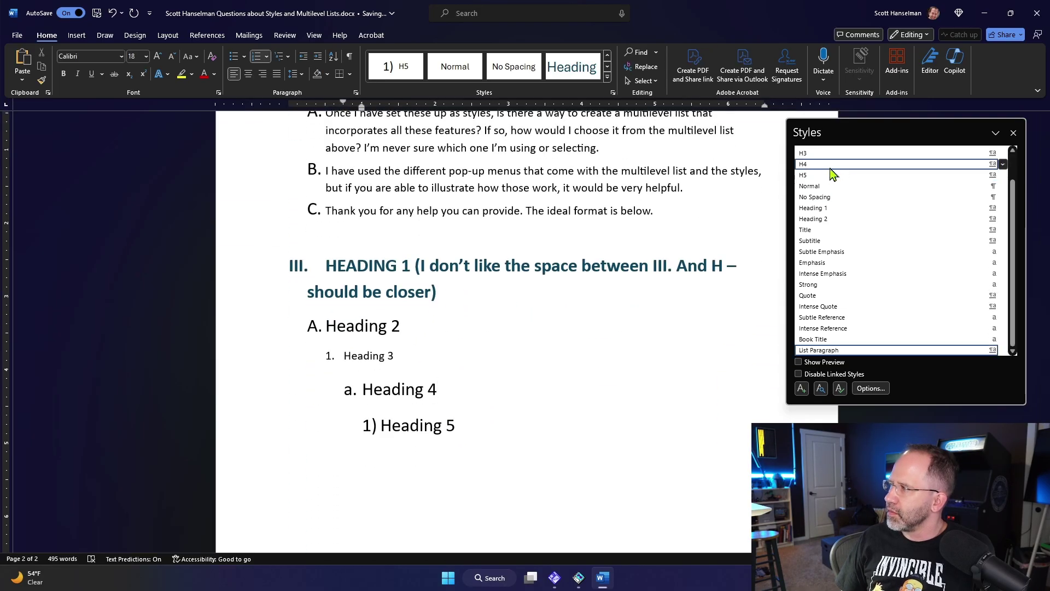
click(831, 164)
click(527, 424)
click(804, 175)
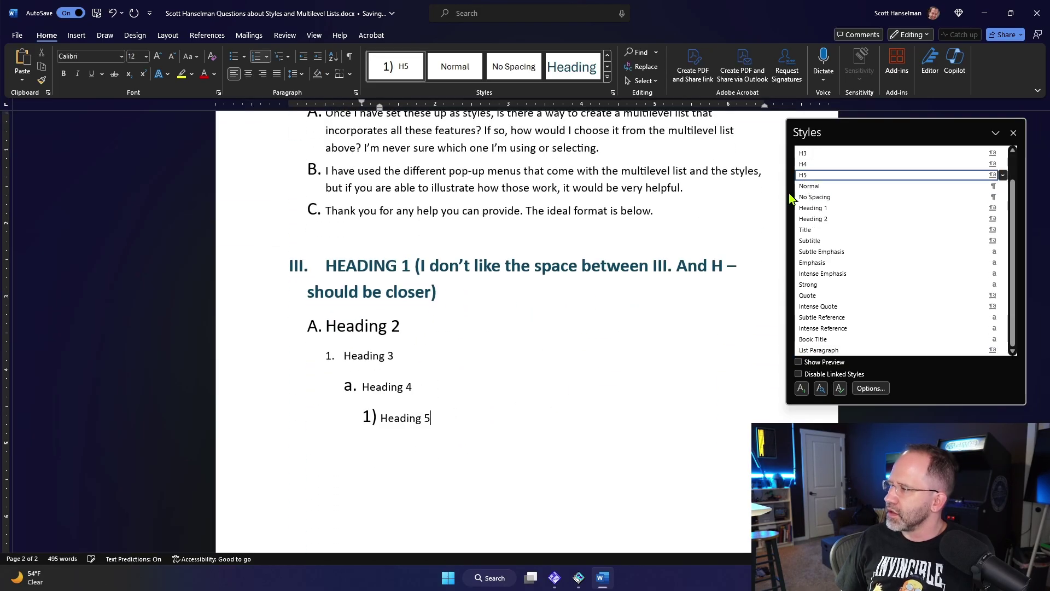
scroll(537, 344, up, 12)
scroll(516, 325, down, 3)
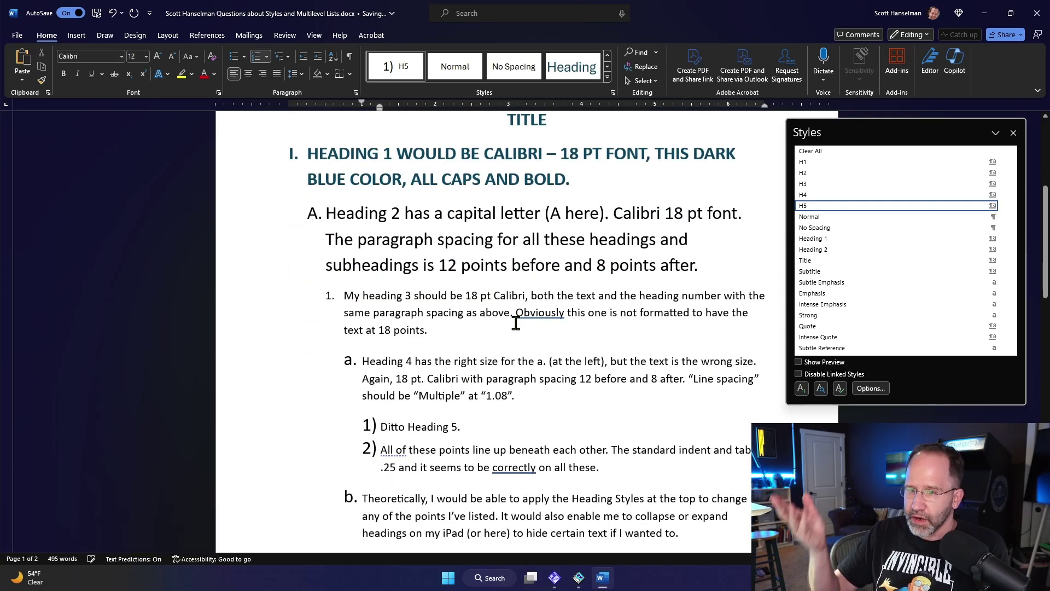
right_click(889, 192)
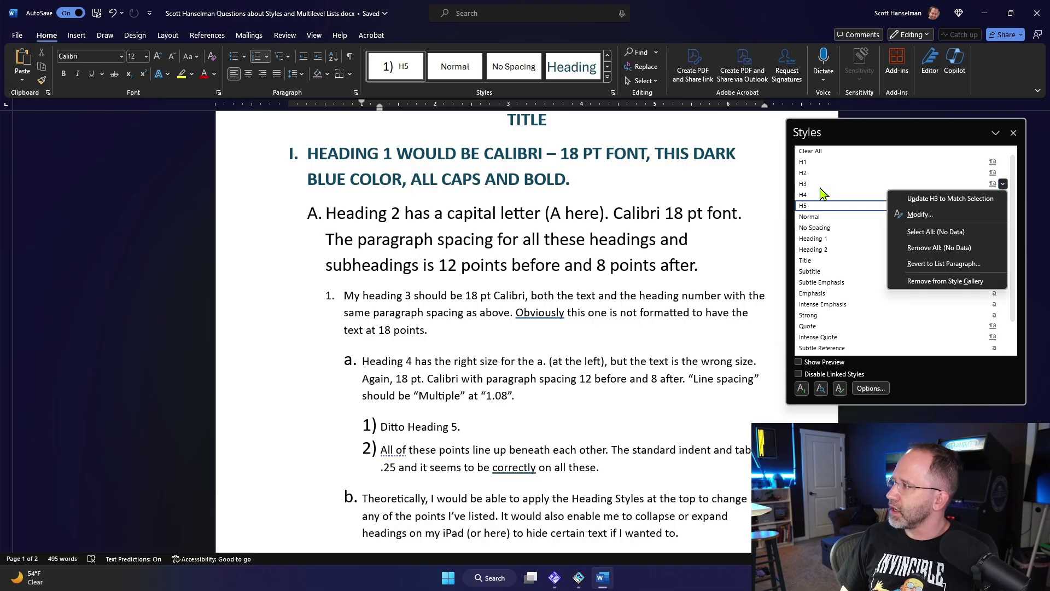
click(926, 214)
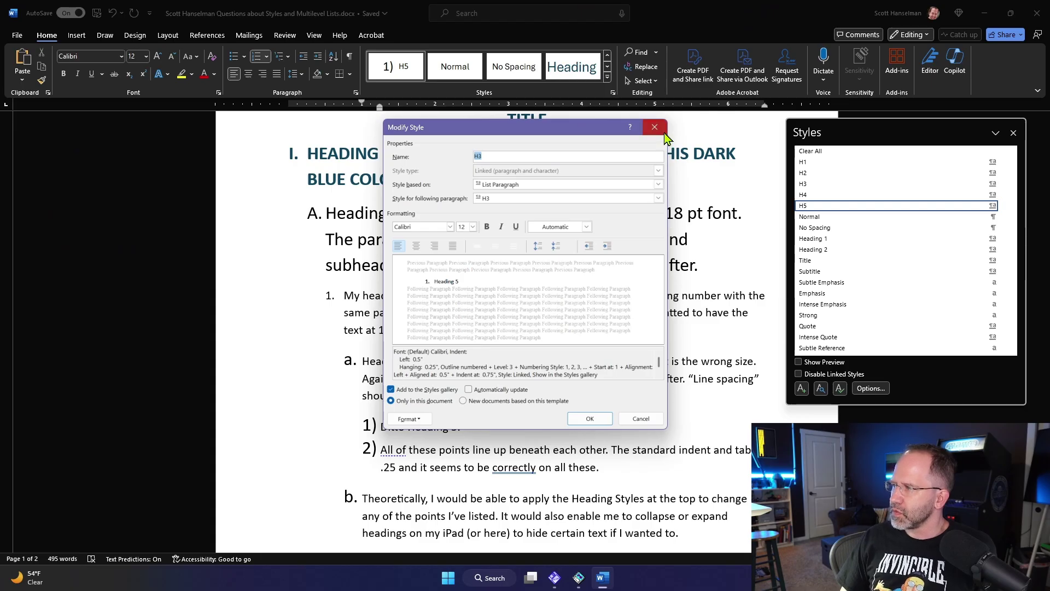
click(741, 6)
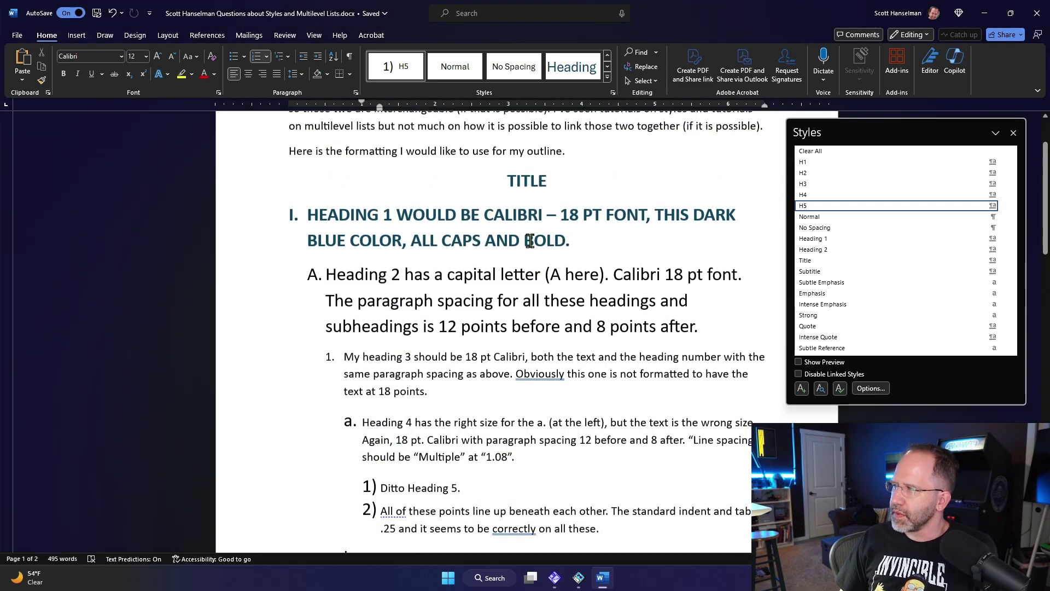
scroll(529, 240, up, 4)
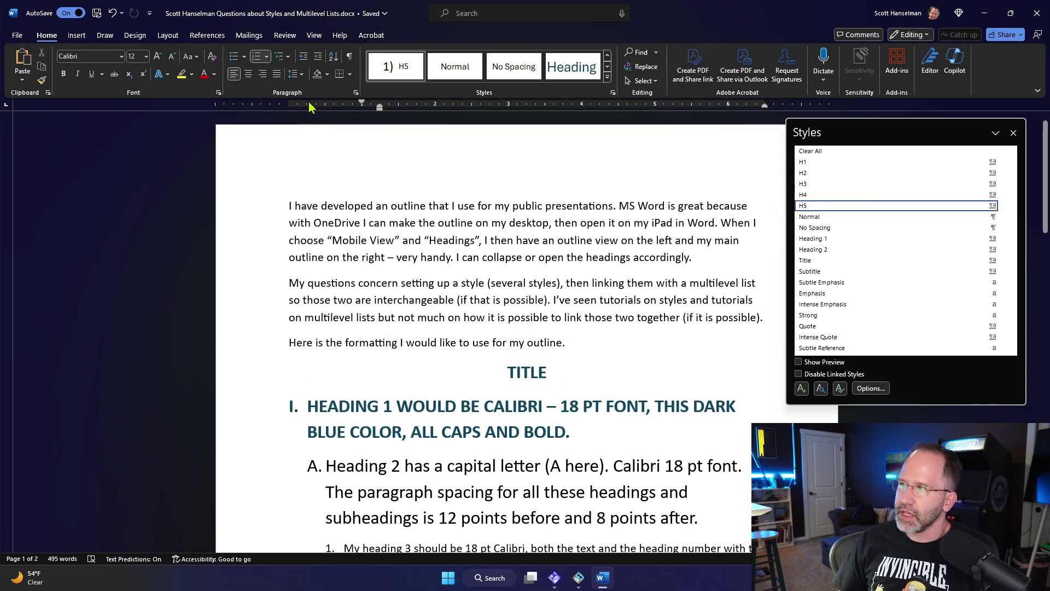
click(314, 35)
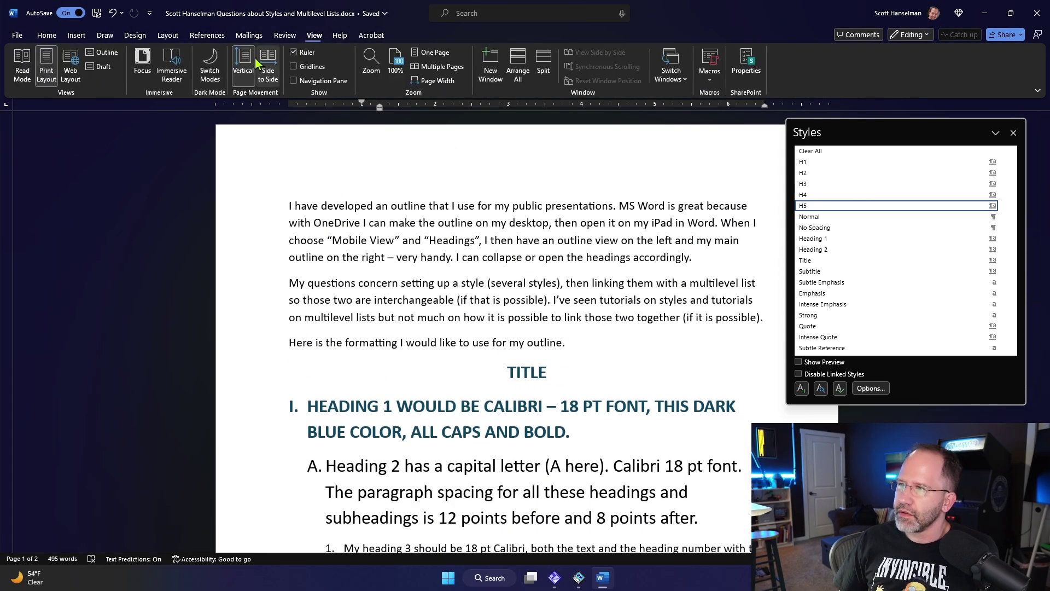
click(88, 65)
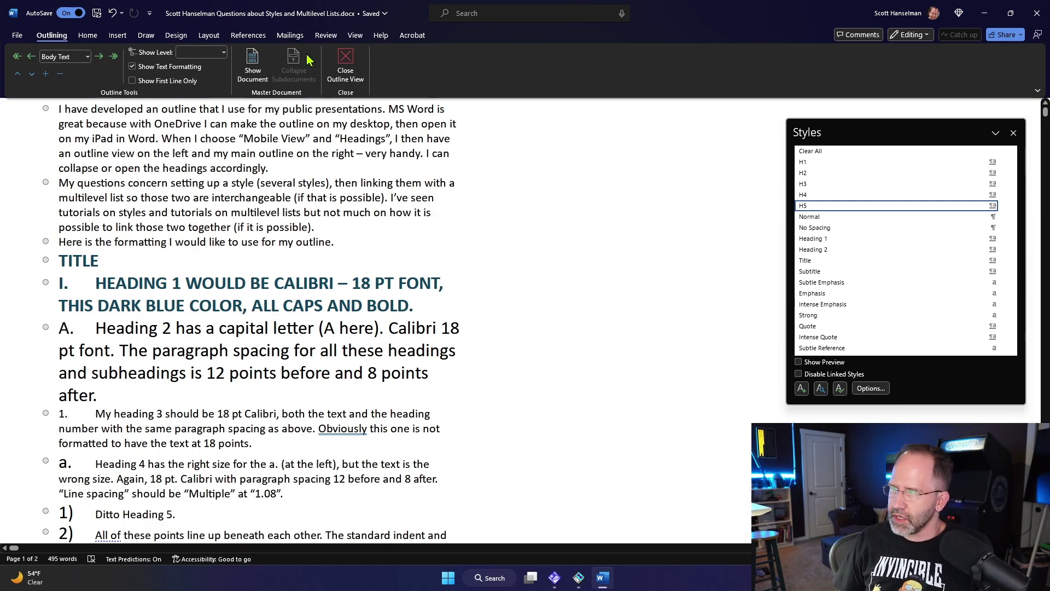
click(345, 62)
scroll(364, 228, up, 10)
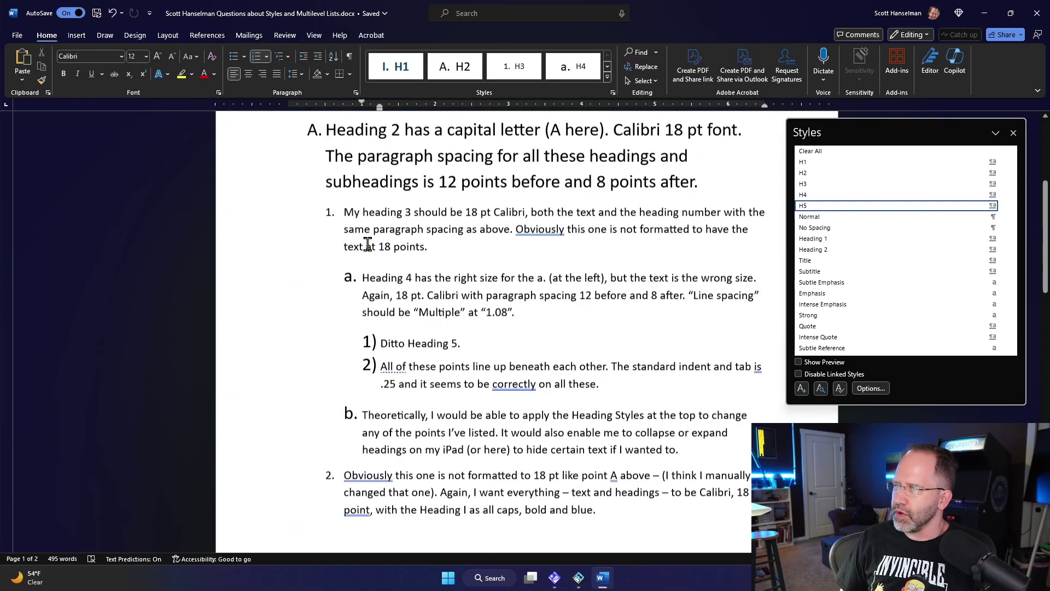
scroll(368, 244, up, 5)
scroll(367, 244, down, 3)
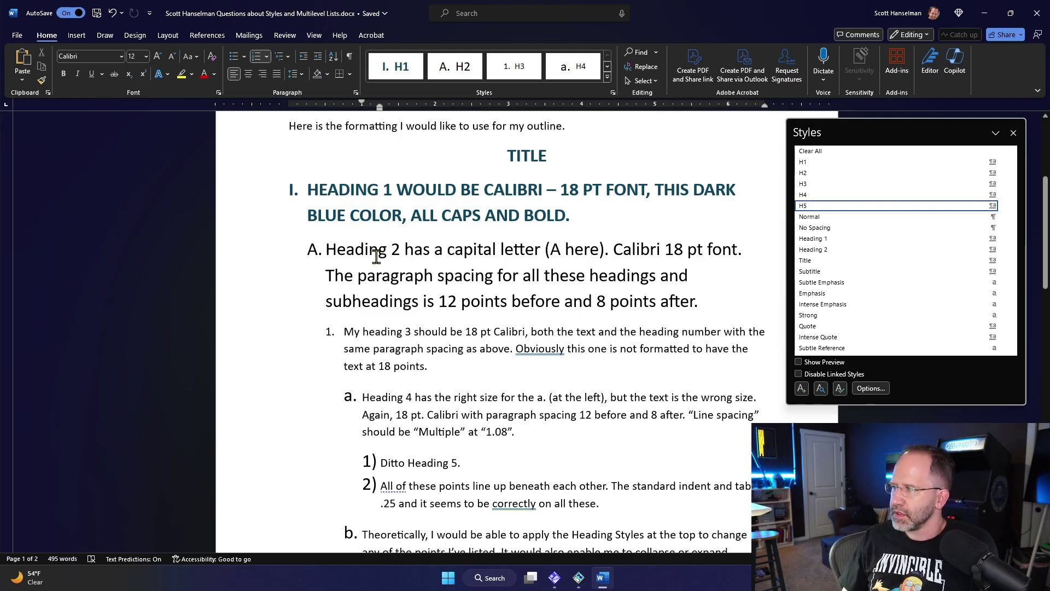
- Change the H1 style's paragraph outline level from Body Text to Level 1
click(387, 249)
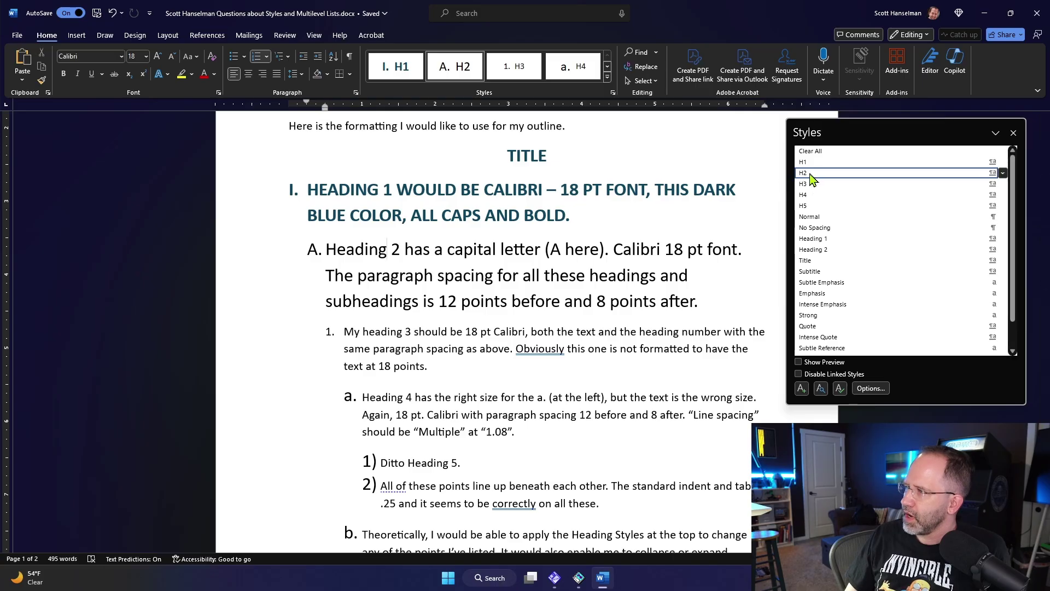
click(542, 190)
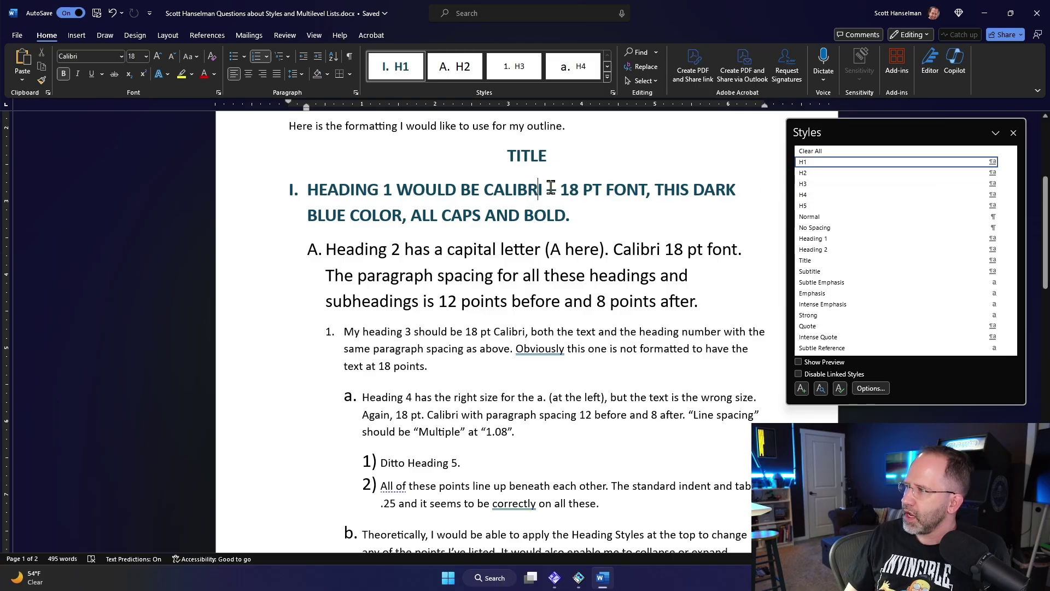
right_click(808, 164)
click(883, 192)
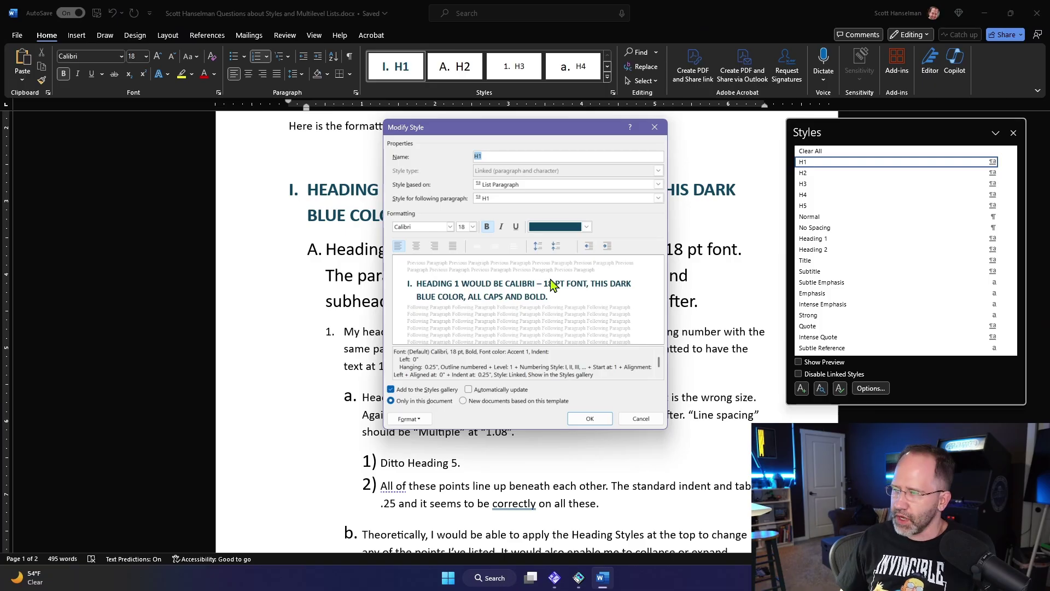
click(408, 419)
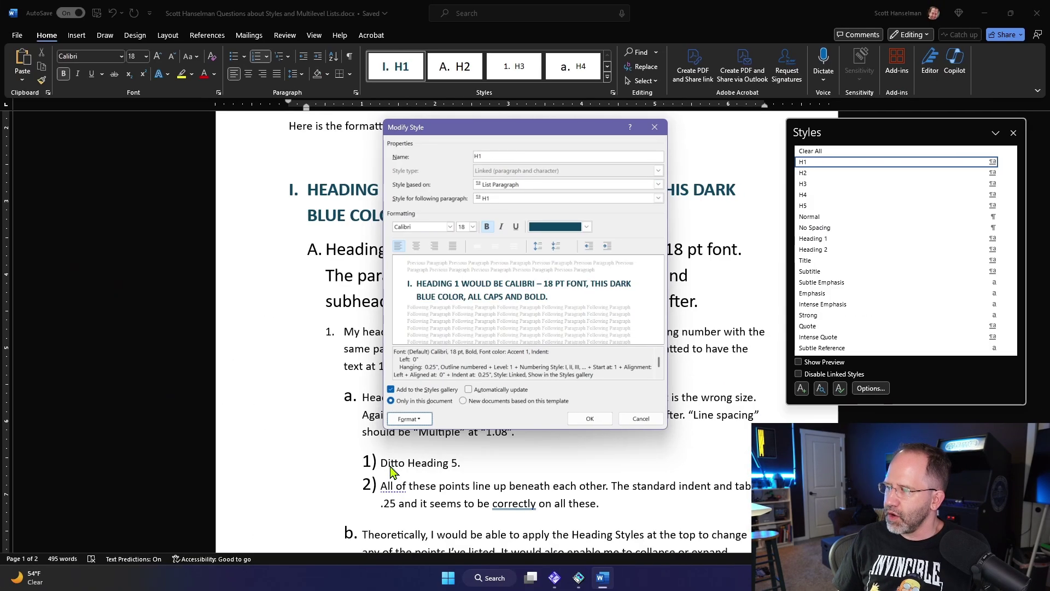
click(407, 404)
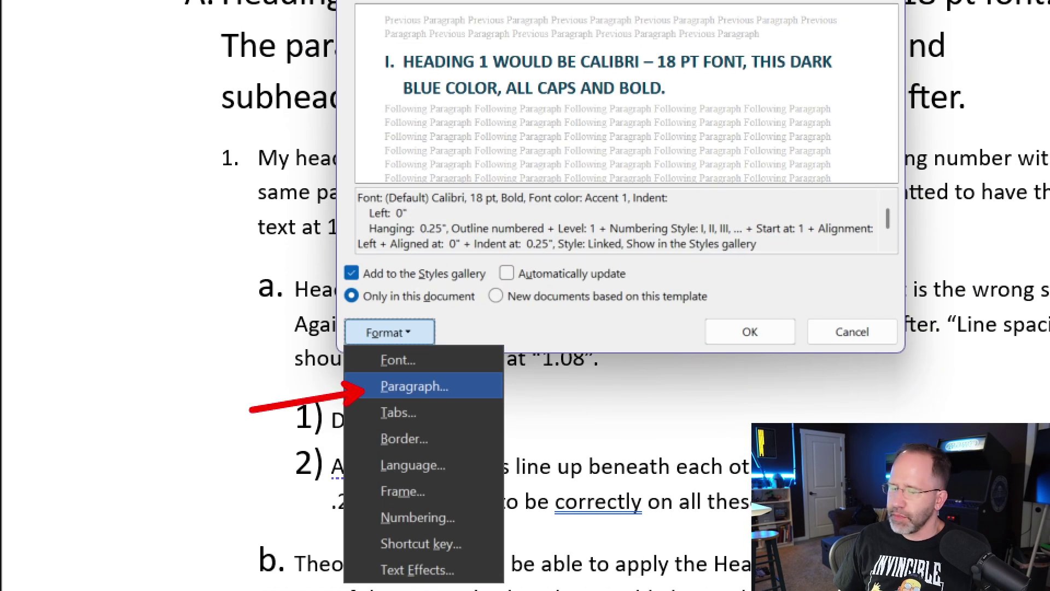
click(410, 419)
click(411, 444)
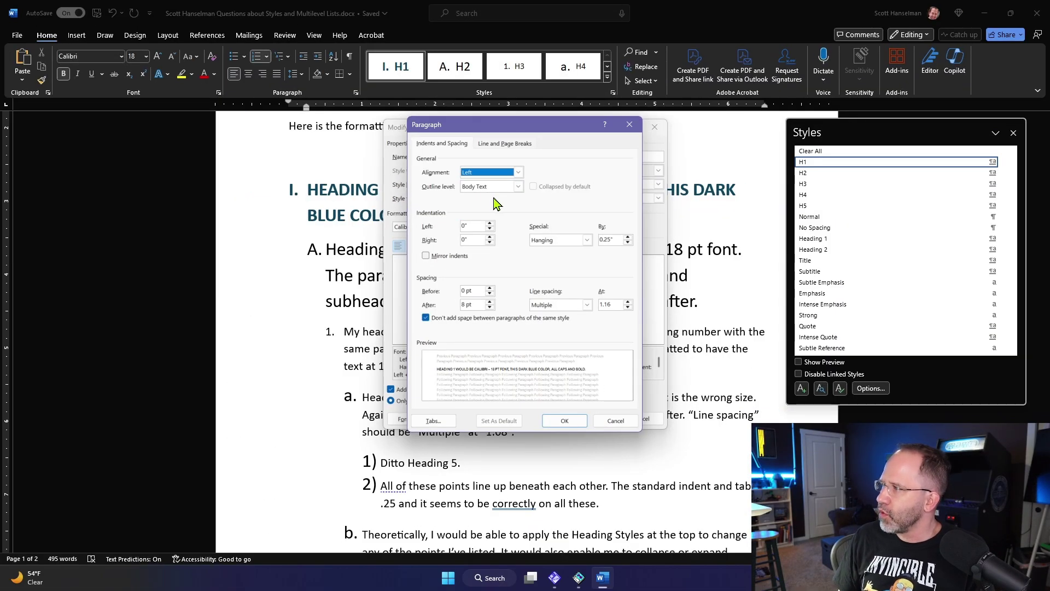
click(495, 187)
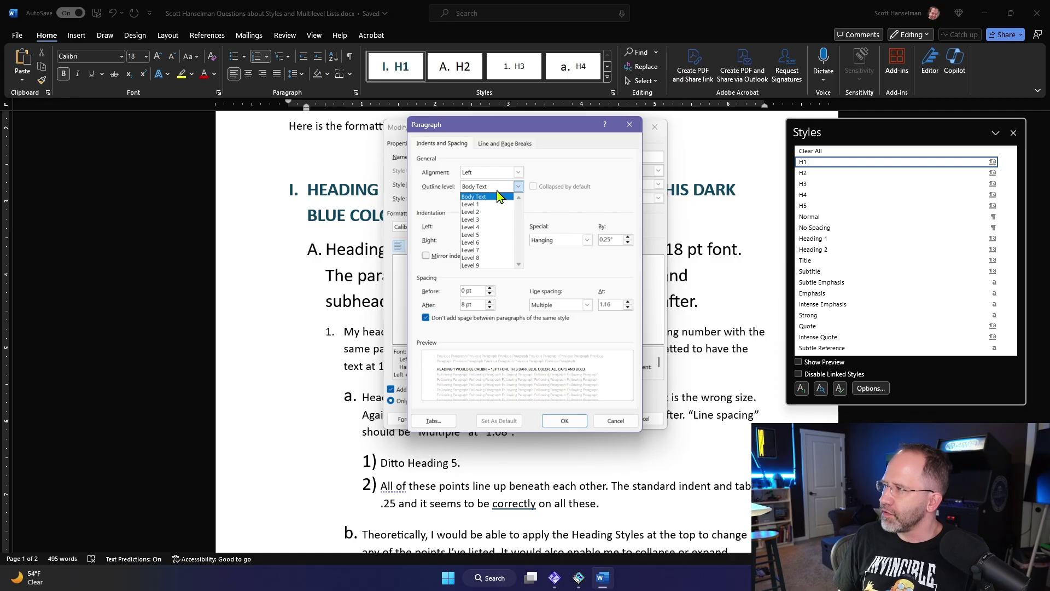
click(486, 204)
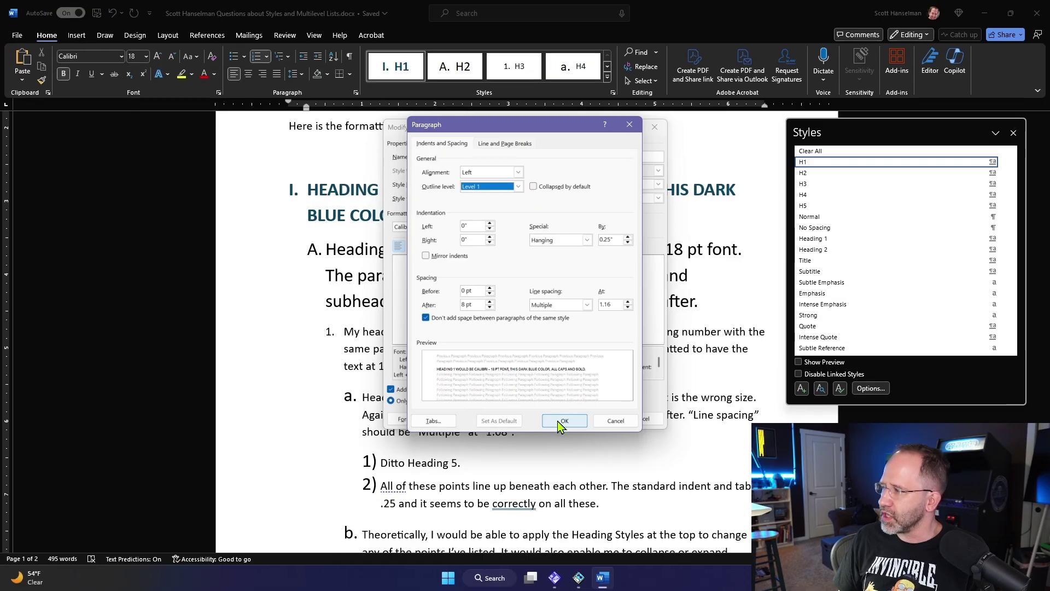
click(563, 422)
- Finish the H1 edit and set the H2 style's outline level to Level 2
click(589, 418)
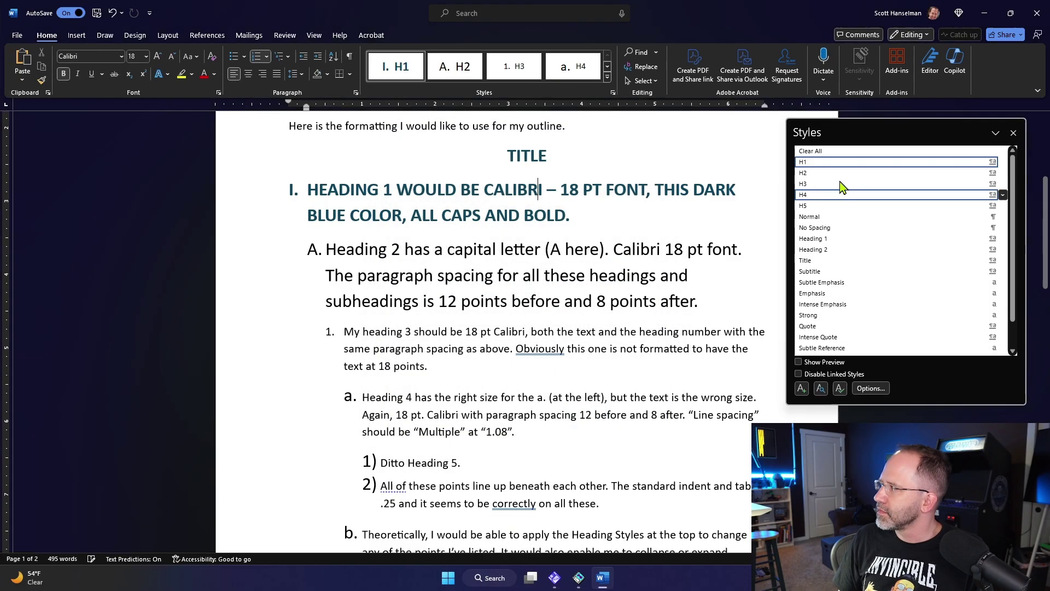
right_click(838, 173)
click(912, 203)
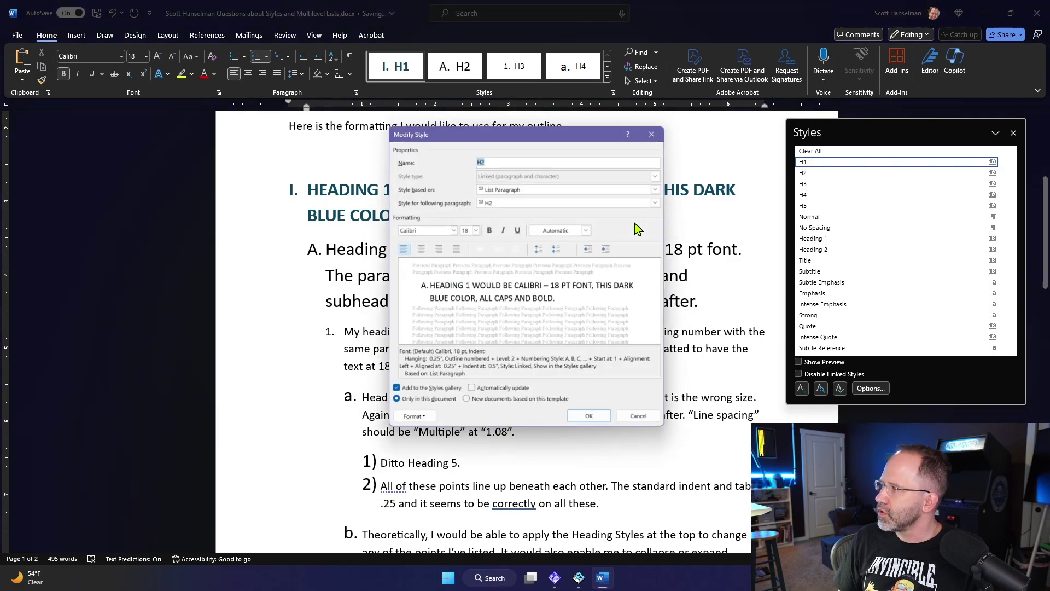
click(408, 418)
click(416, 448)
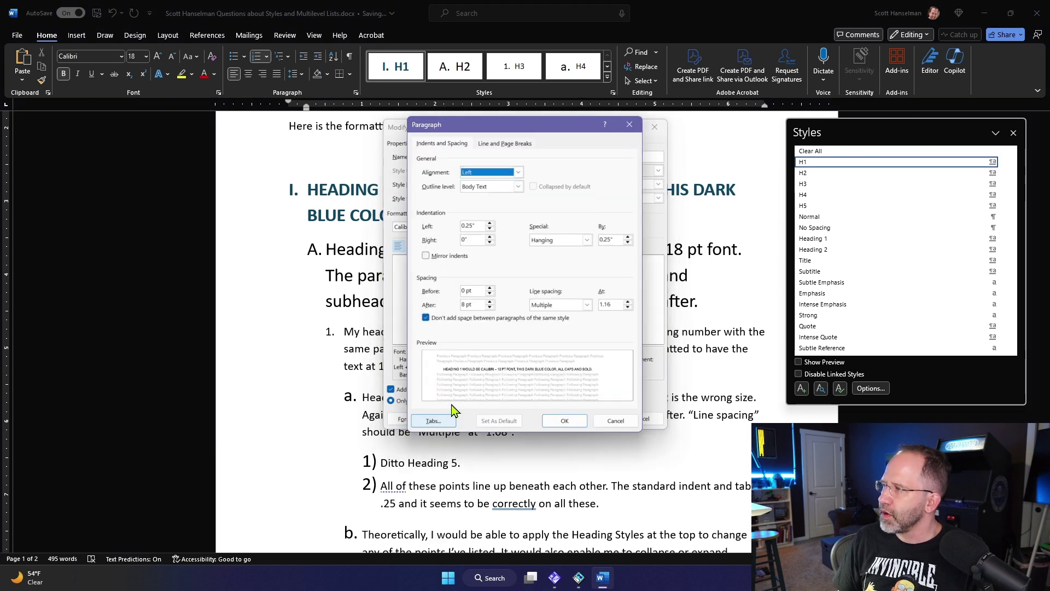
click(518, 186)
click(483, 212)
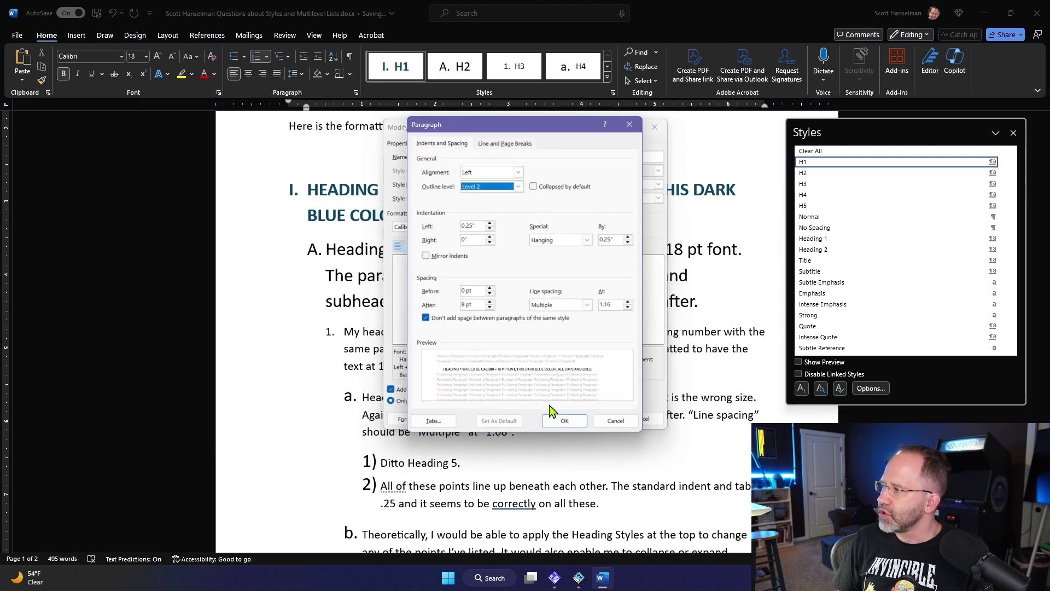
click(564, 421)
click(588, 419)
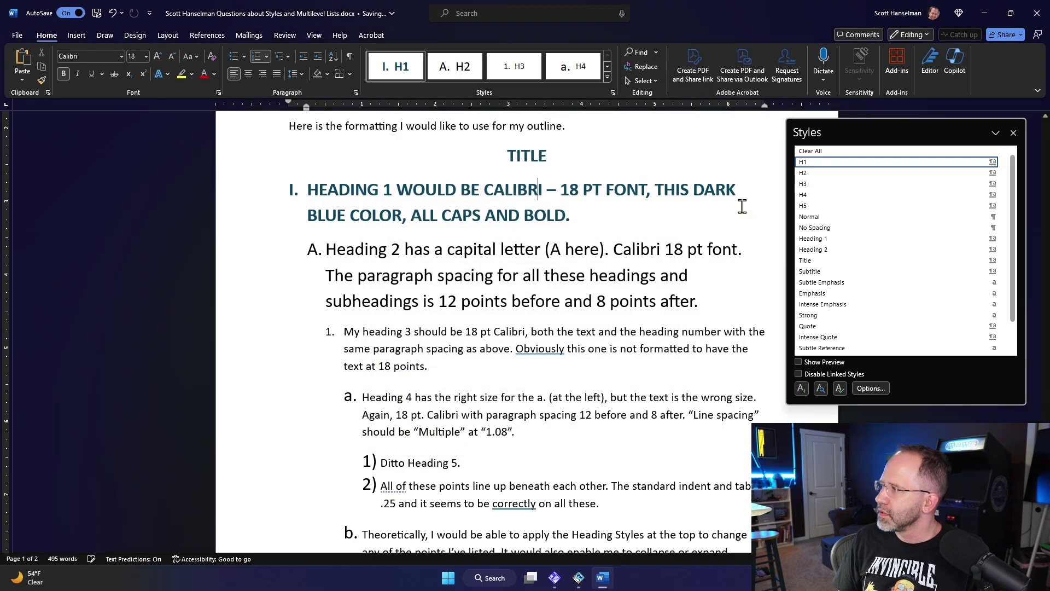
- Set the H3 style's paragraph outline level to Level 3
right_click(818, 185)
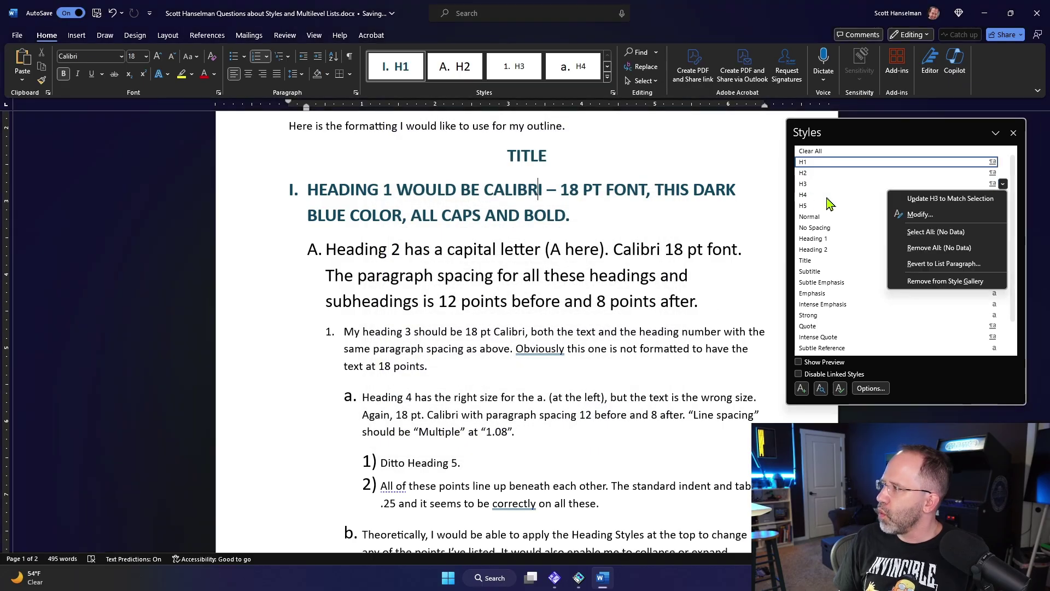
click(911, 216)
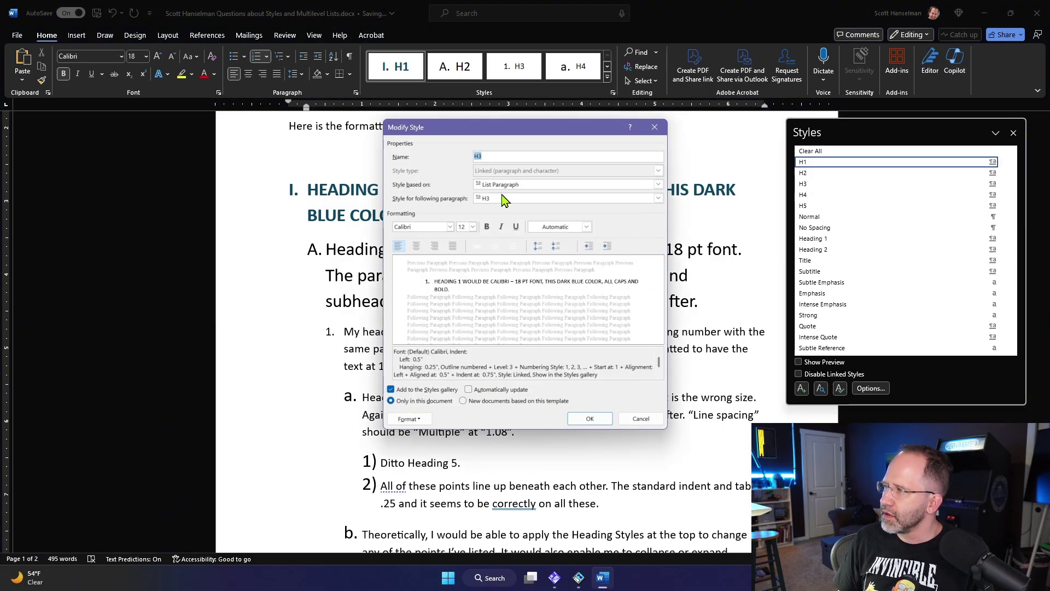
click(409, 419)
click(423, 444)
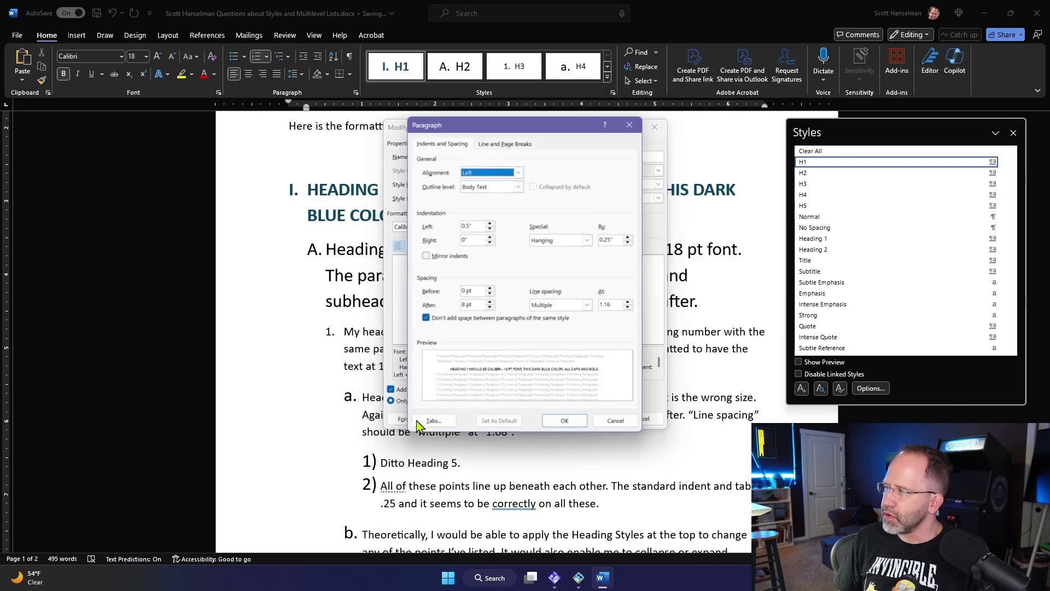
click(508, 187)
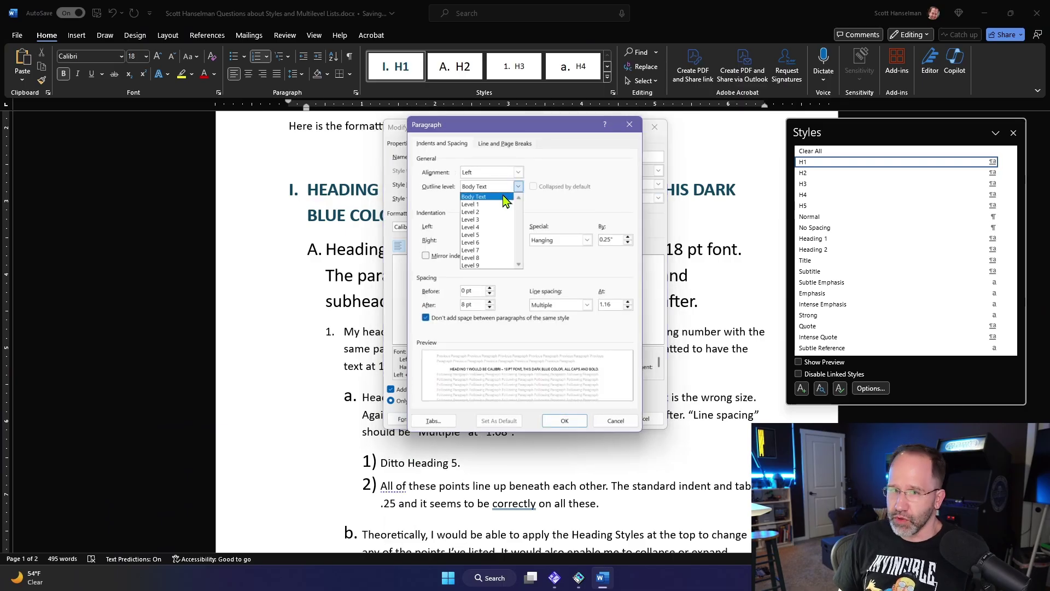
click(492, 219)
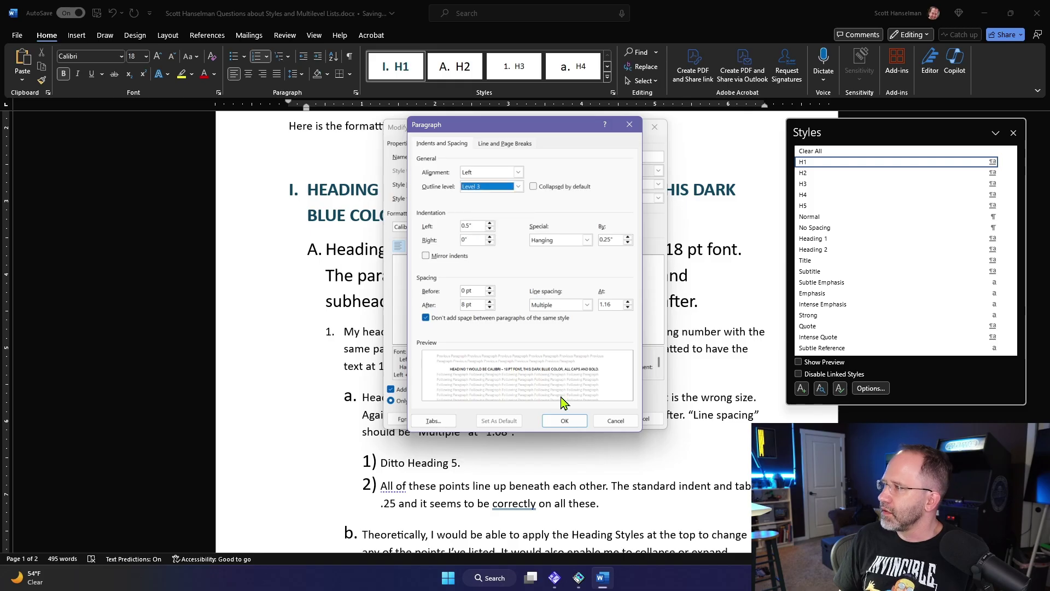
click(565, 420)
click(587, 422)
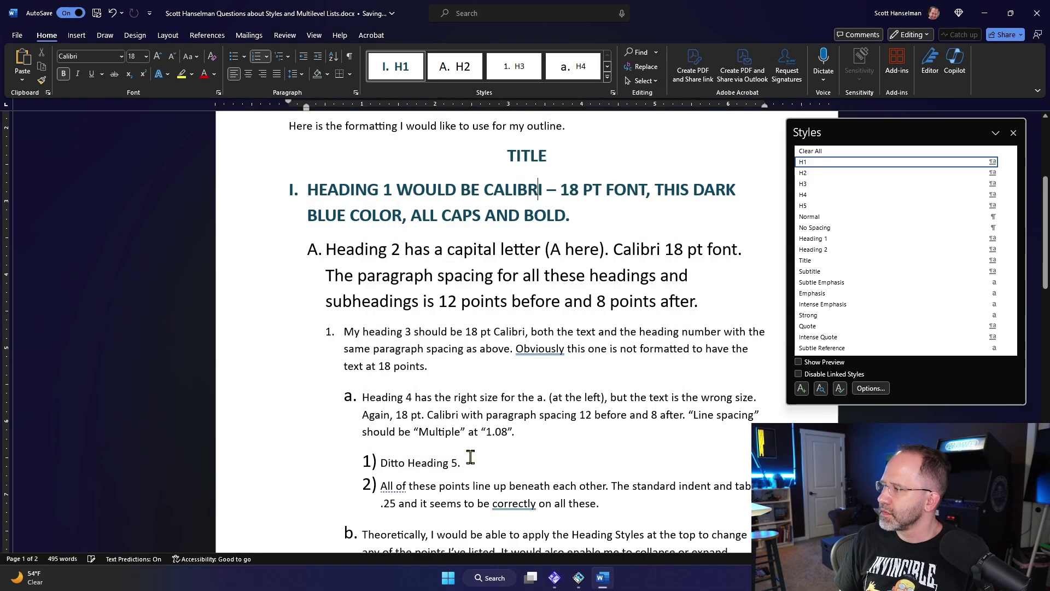
- Open the H4 style's paragraph settings and its outline level list
right_click(807, 200)
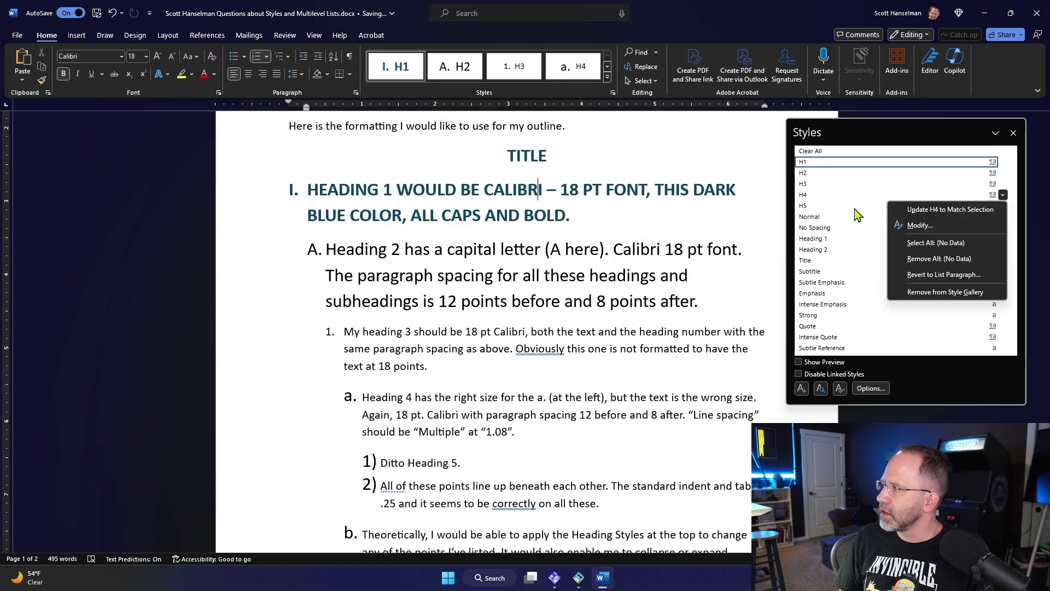
key(m)
click(409, 419)
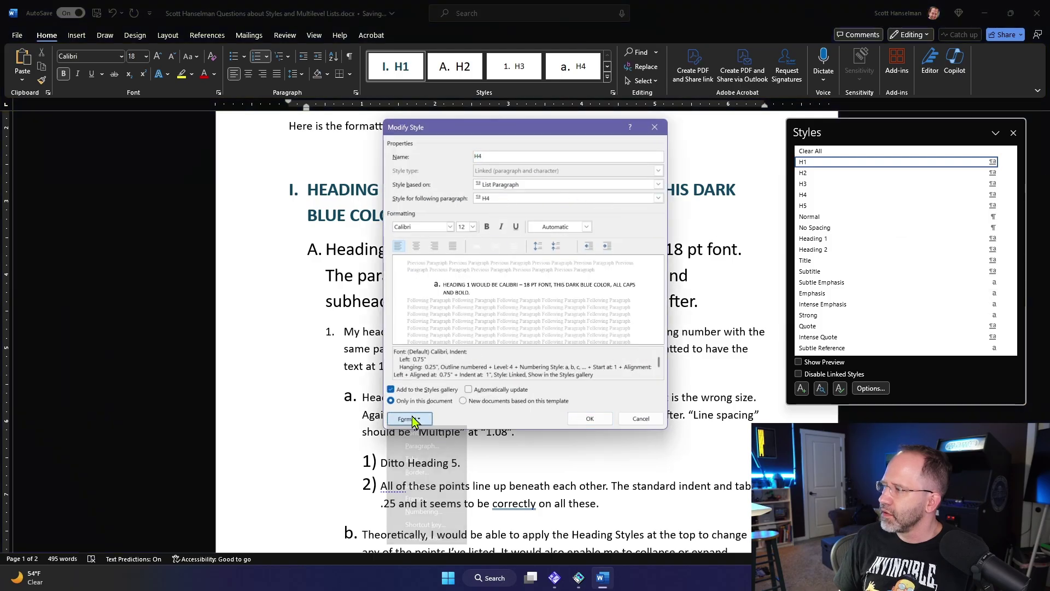
click(411, 444)
click(492, 186)
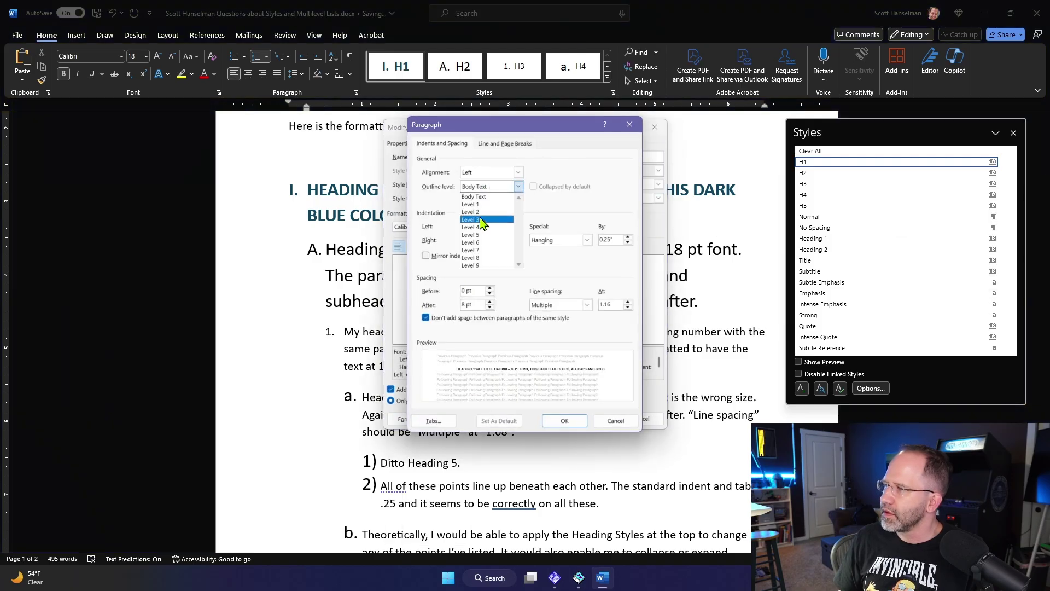
- Set the H4 style's outline level to Level 4 and save the style
click(480, 227)
click(558, 424)
click(585, 420)
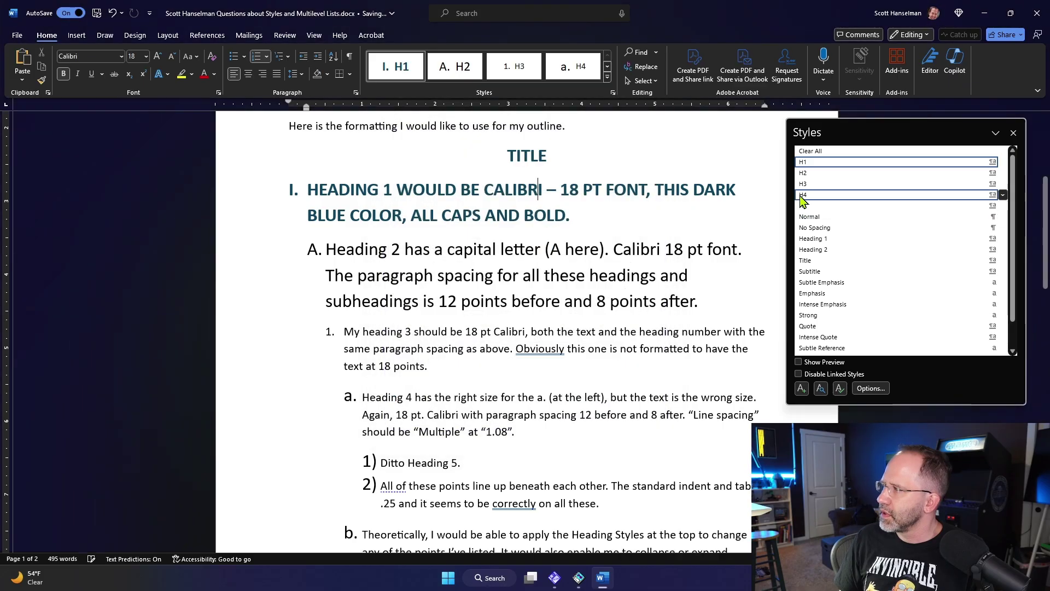
- Set the H5 style's paragraph outline level to Level 5
right_click(840, 207)
click(920, 236)
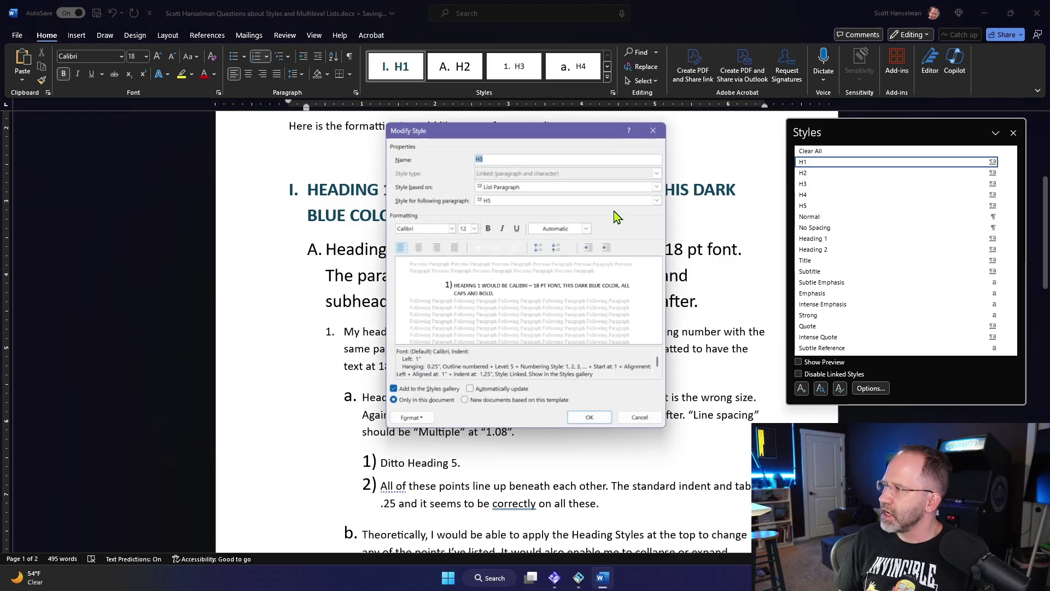
click(410, 419)
click(422, 445)
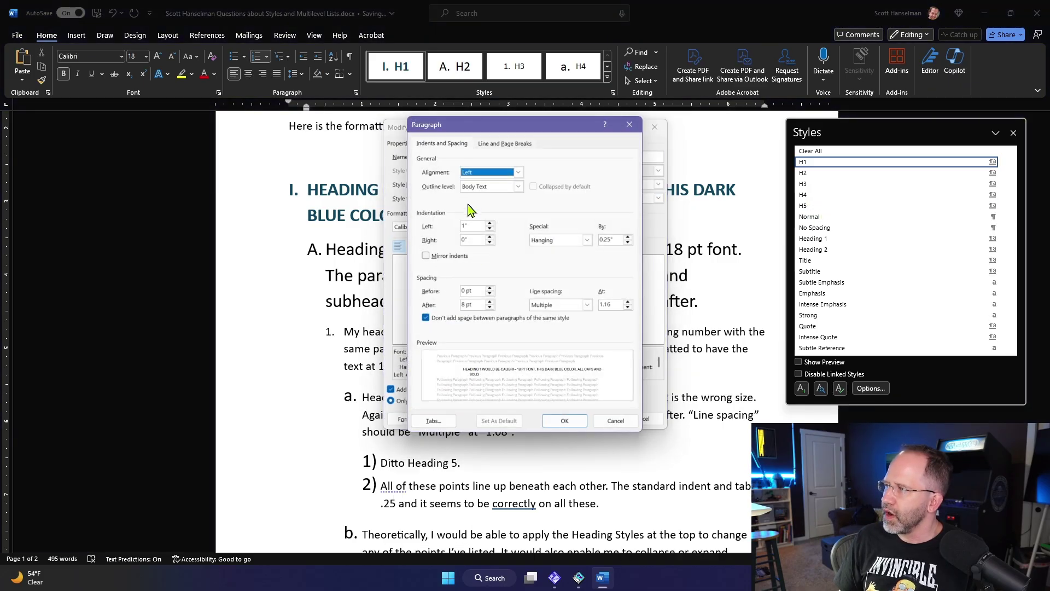
click(490, 186)
key(Escape)
click(562, 420)
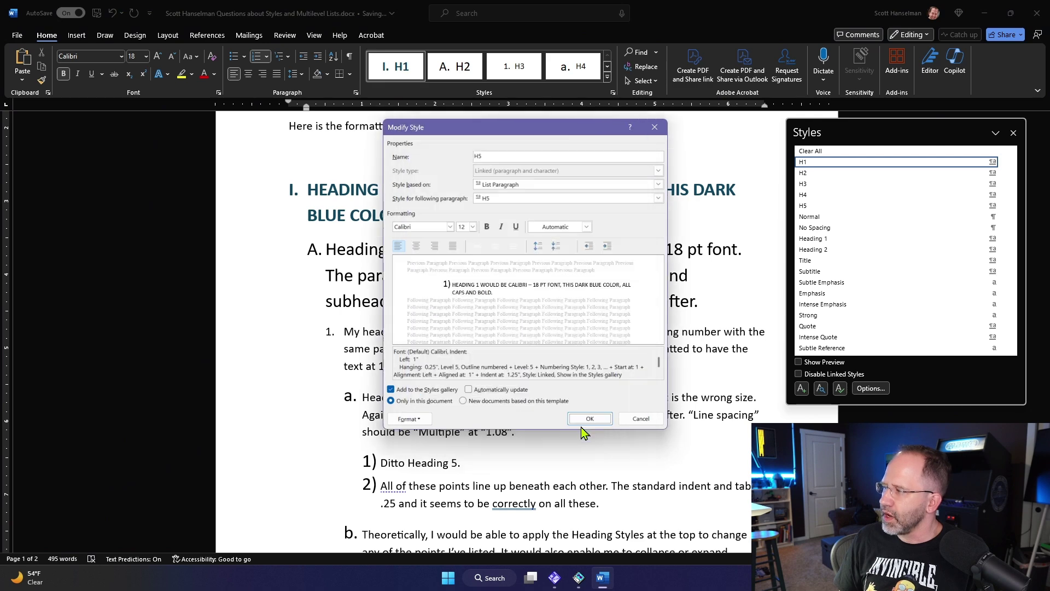
click(585, 421)
click(364, 250)
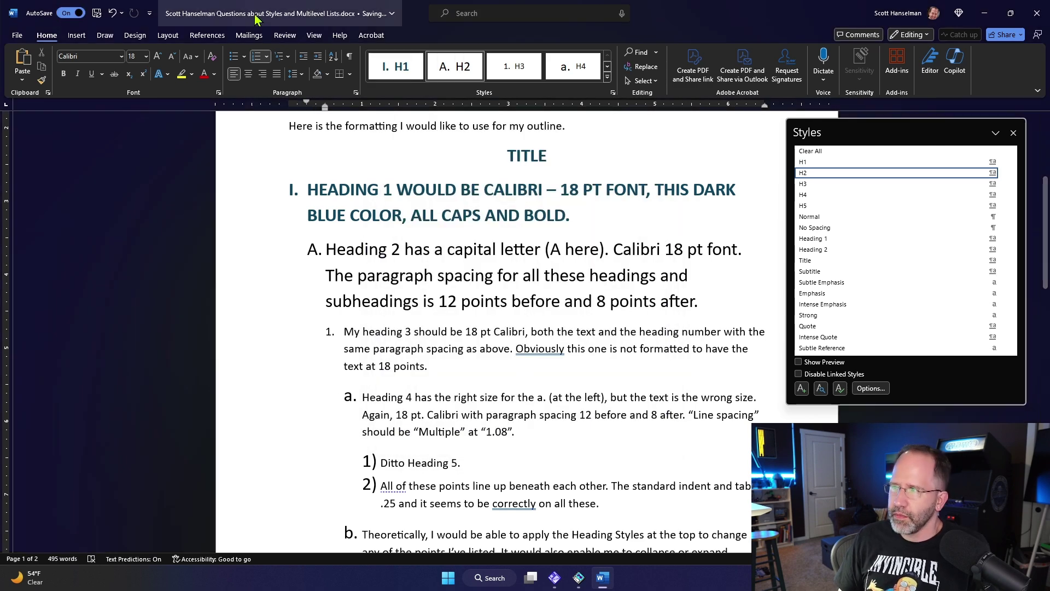
- Switch the document to Outline view and browse the ribbon tabs
click(305, 38)
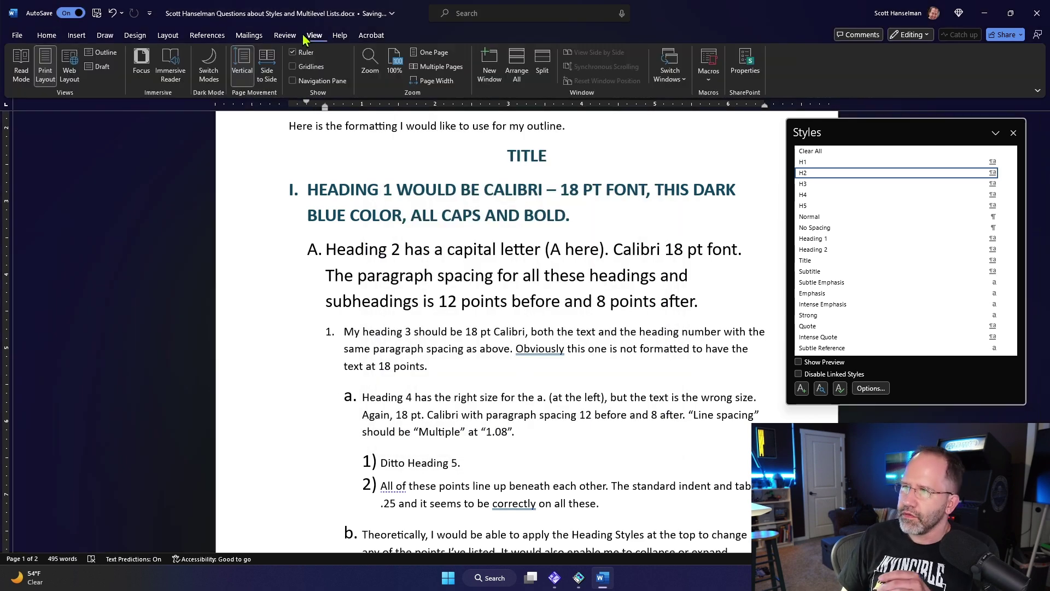
click(102, 53)
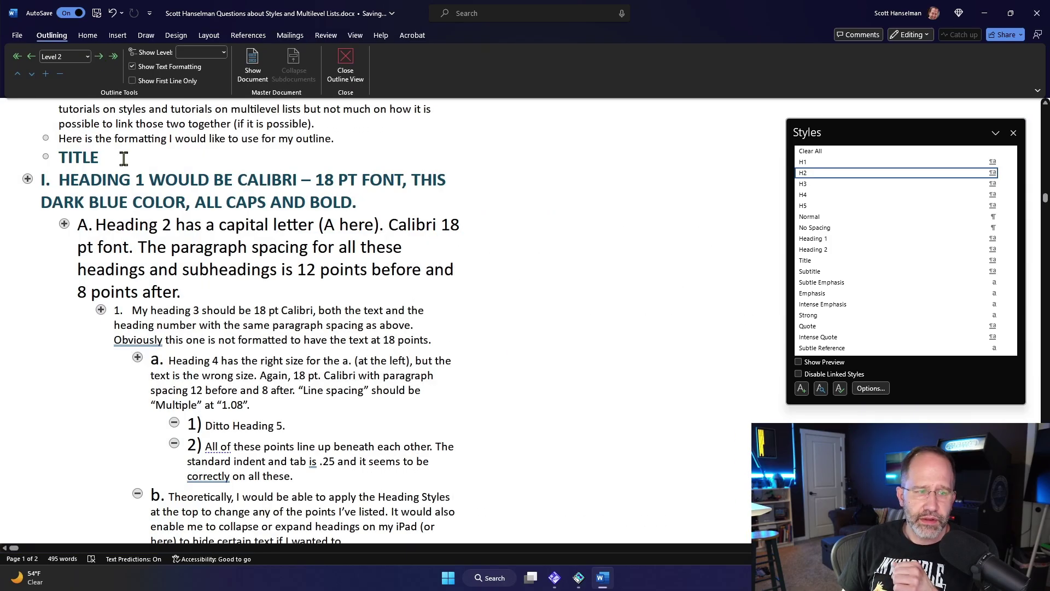
scroll(124, 158, down, 4)
scroll(137, 167, up, 6)
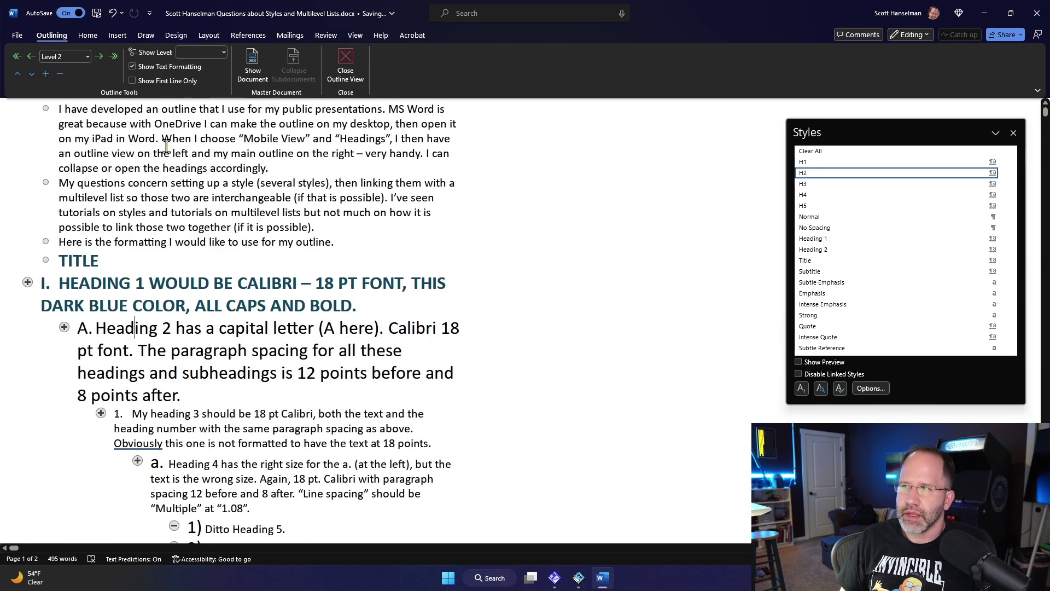
click(176, 35)
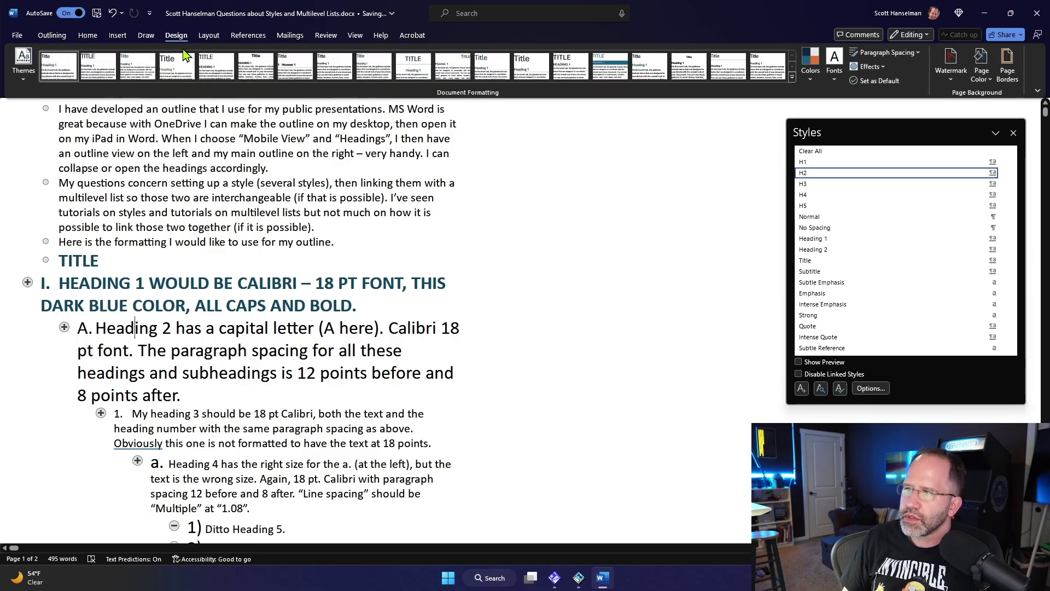
click(87, 38)
click(355, 35)
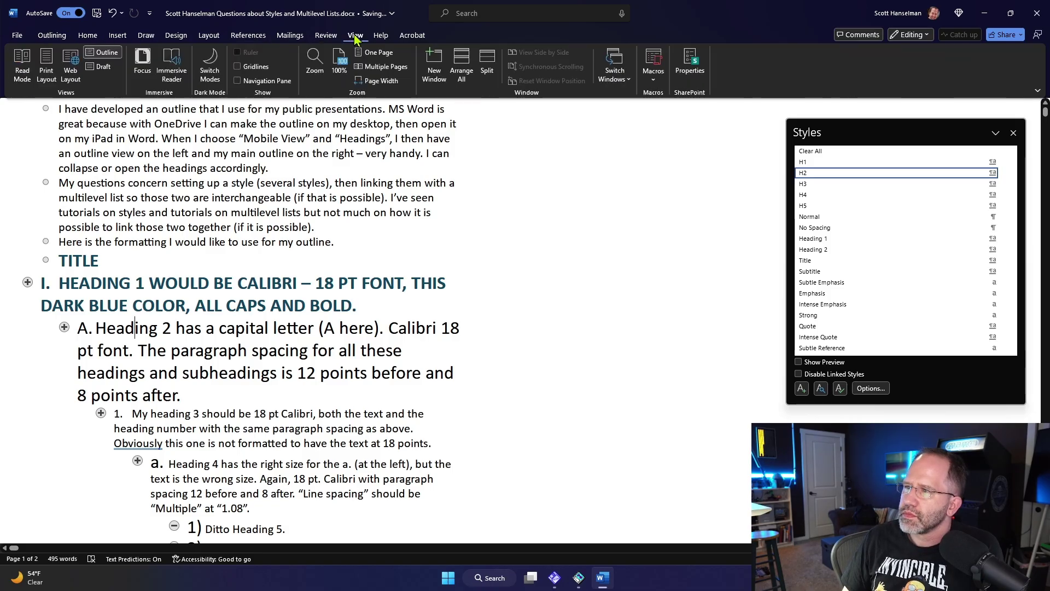
click(397, 137)
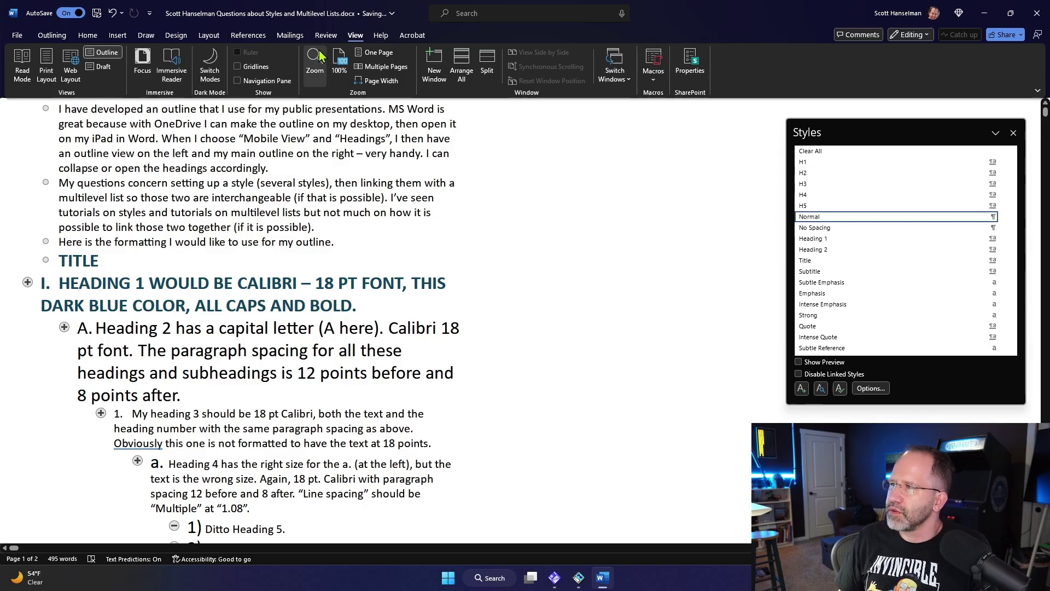
click(17, 35)
key(Escape)
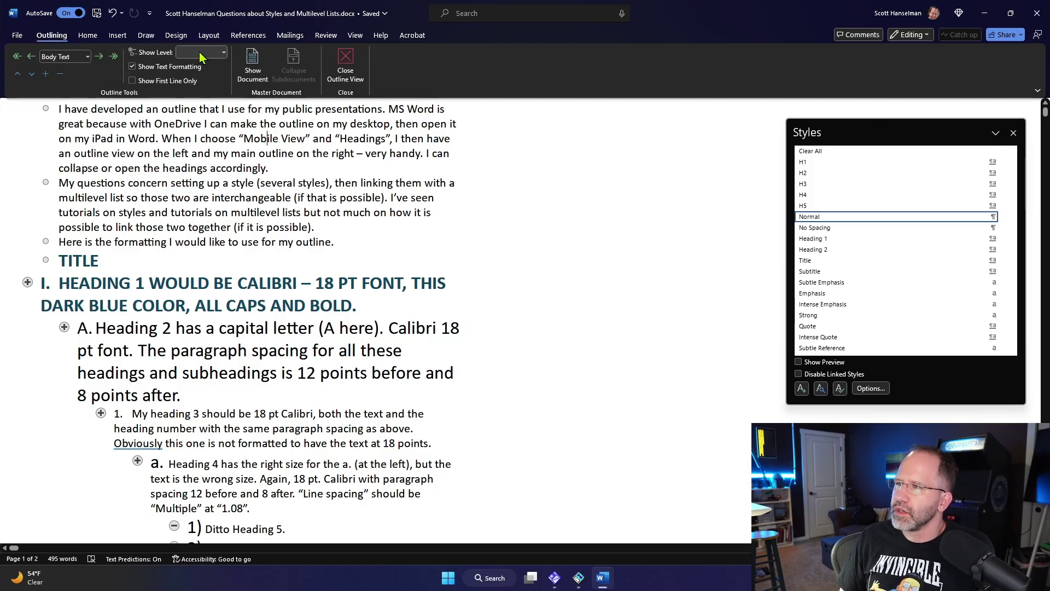
- Show the outline at levels 2, 3, 5 and 1, then expand all levels
click(201, 52)
click(197, 79)
click(201, 52)
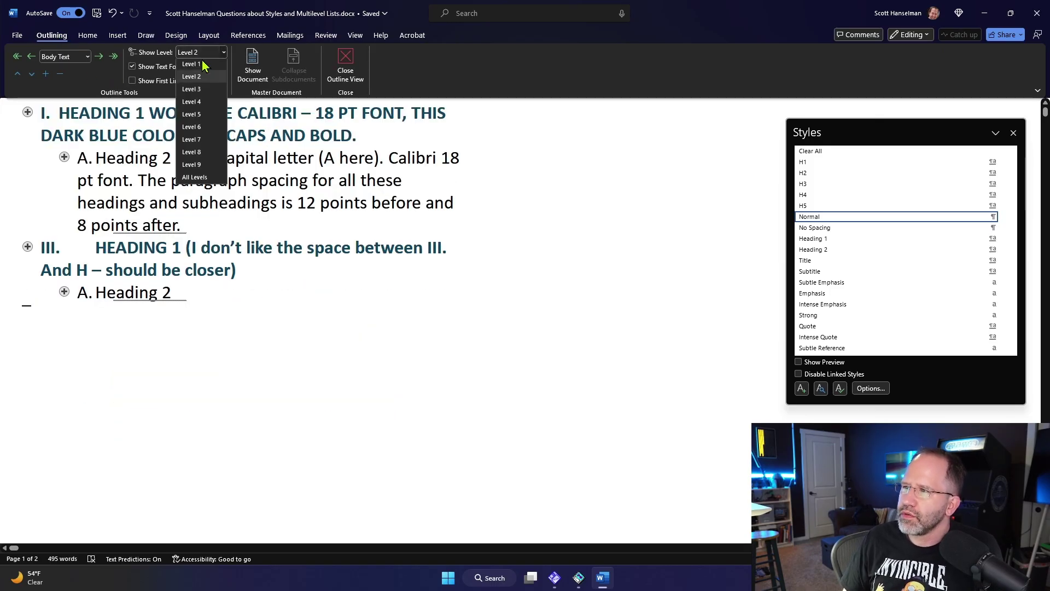
click(203, 91)
click(204, 52)
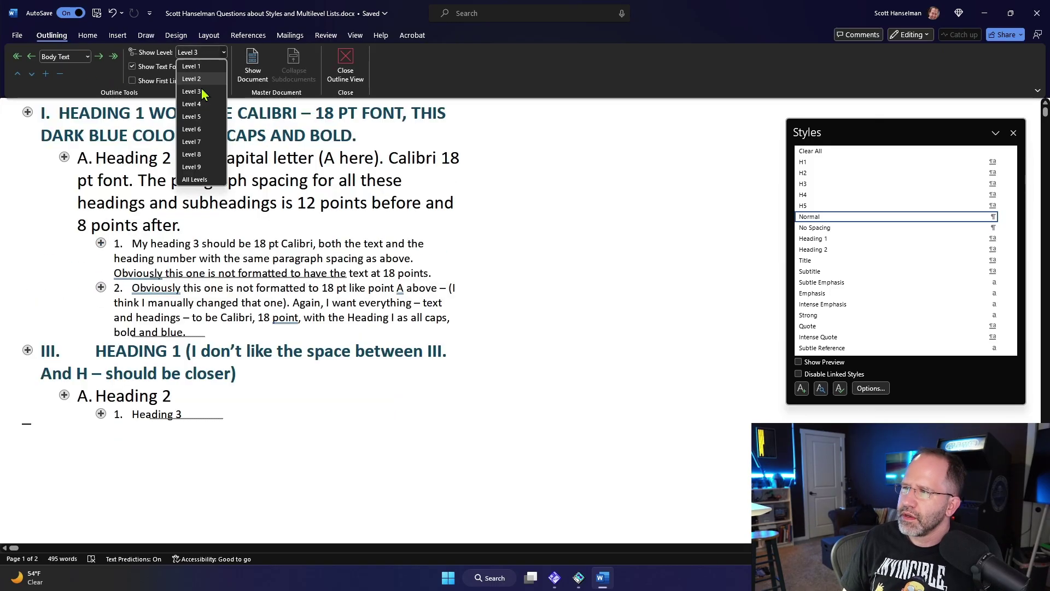
click(194, 117)
click(198, 53)
click(197, 66)
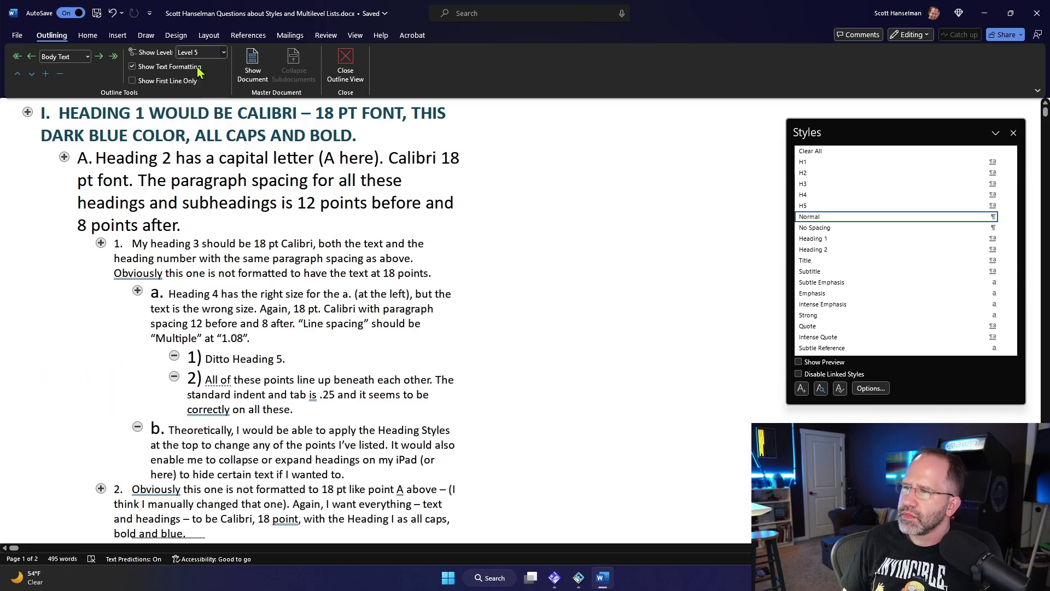
click(200, 54)
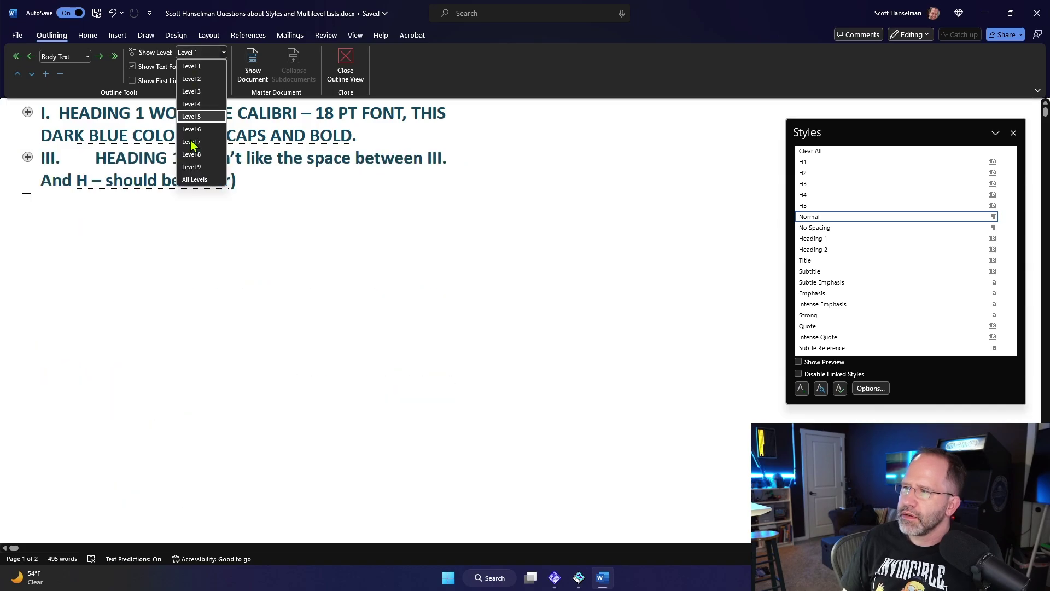
click(196, 179)
- Return to page layout and locate the 'Now the big question.' line
click(344, 71)
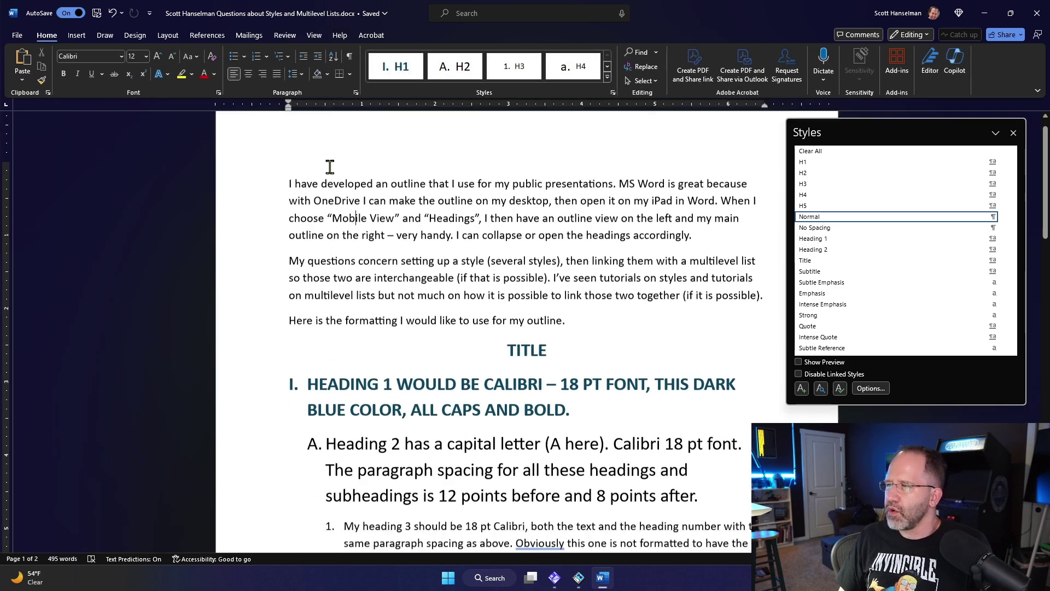
scroll(329, 164, down, 5)
click(350, 189)
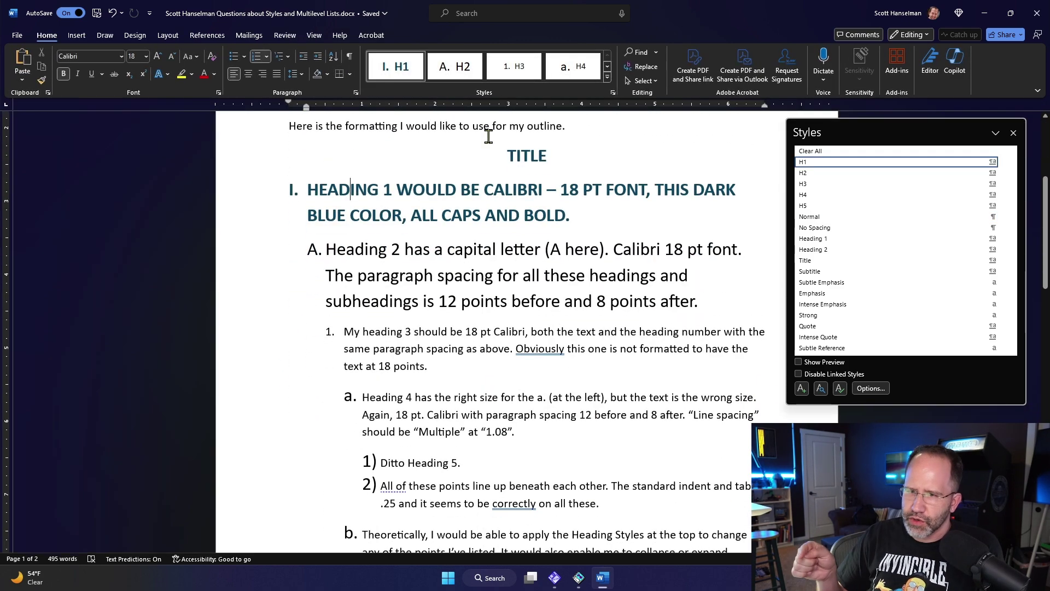
scroll(462, 179, down, 2)
scroll(462, 179, down, 12)
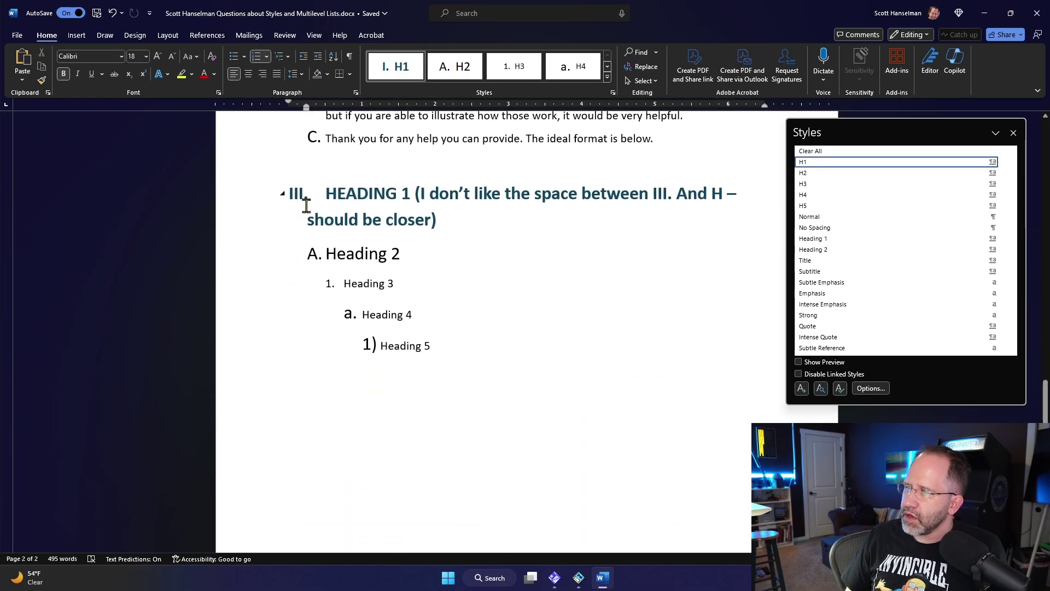
scroll(418, 202, up, 3)
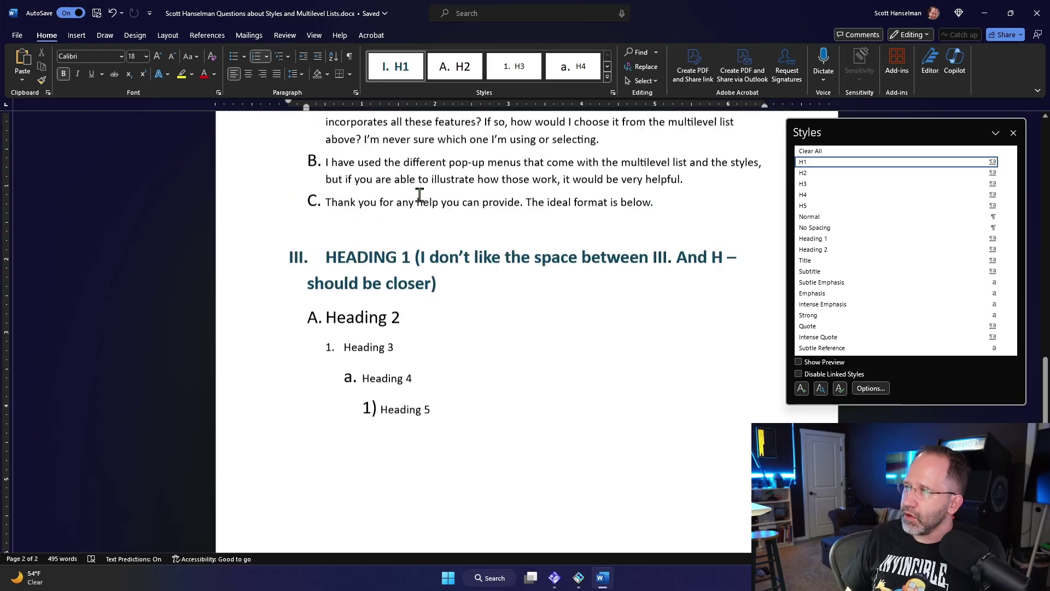
click(433, 247)
scroll(431, 239, up, 4)
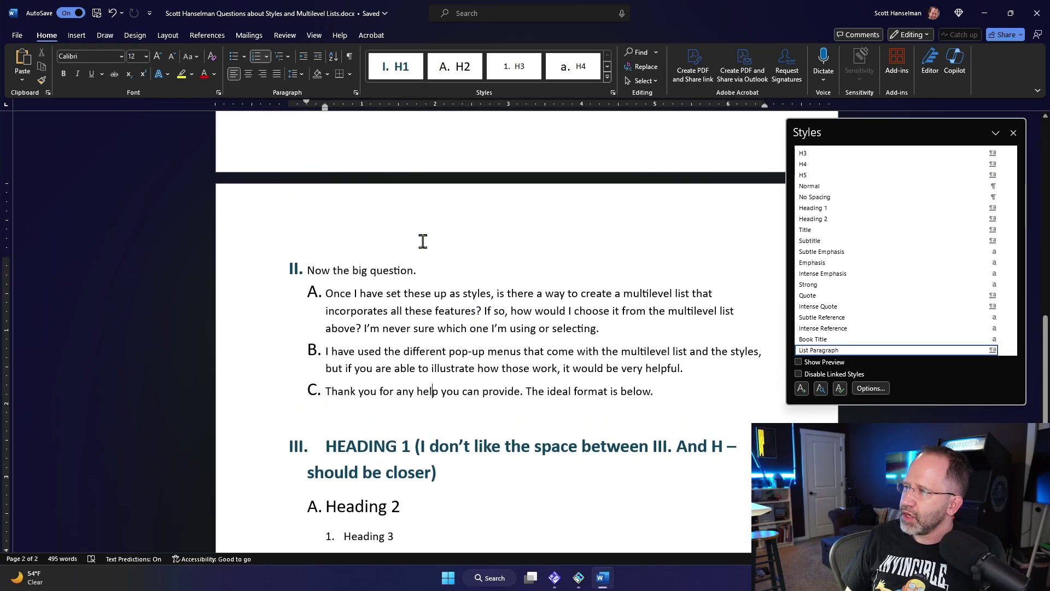
- Make 'Now the big question.' an H1 heading and give paragraph A the H2 style
click(331, 266)
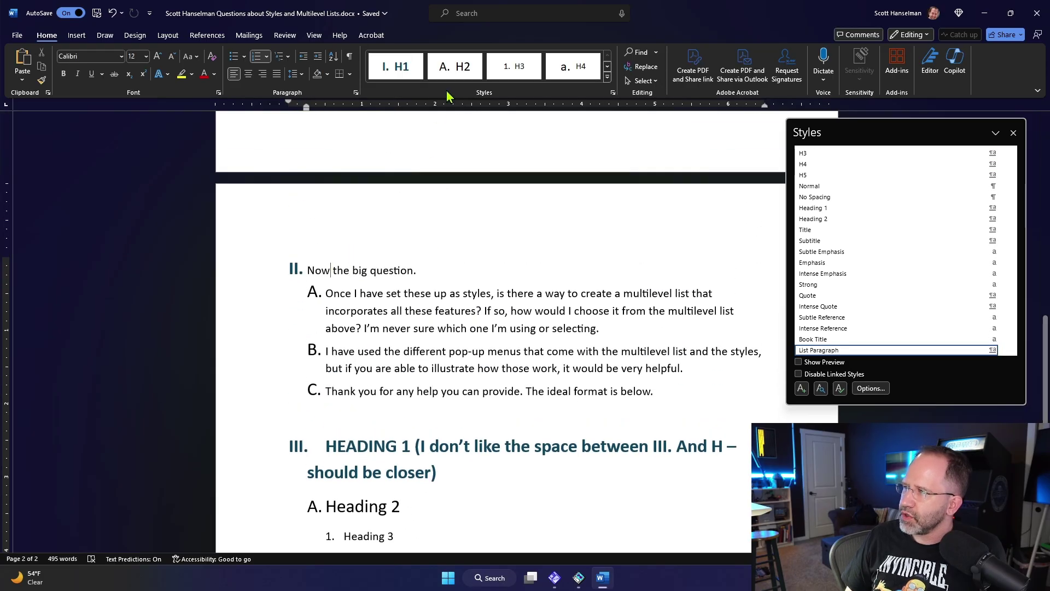
click(465, 67)
click(398, 66)
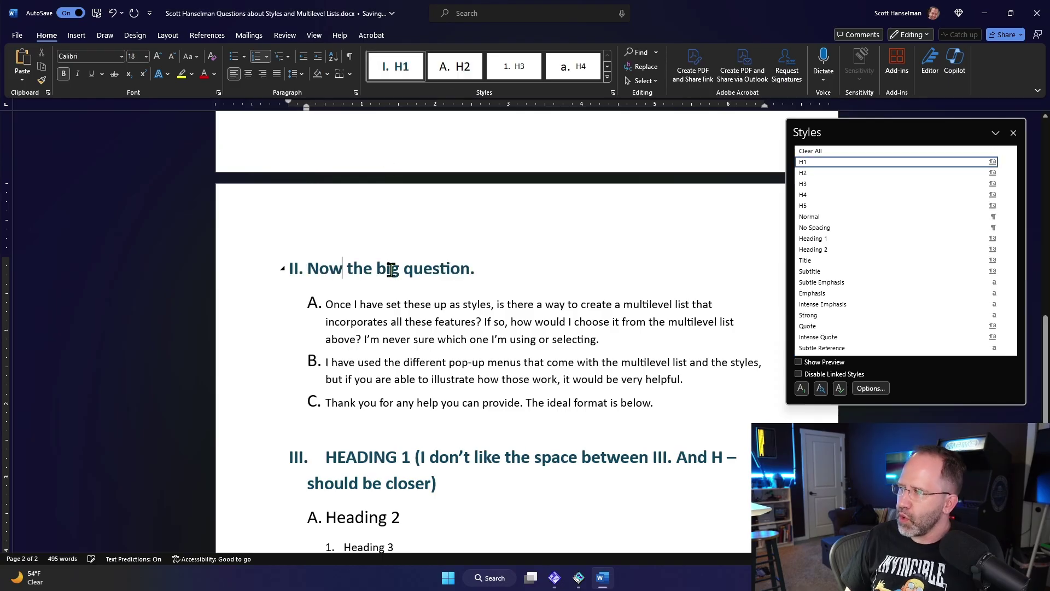
click(399, 298)
click(461, 68)
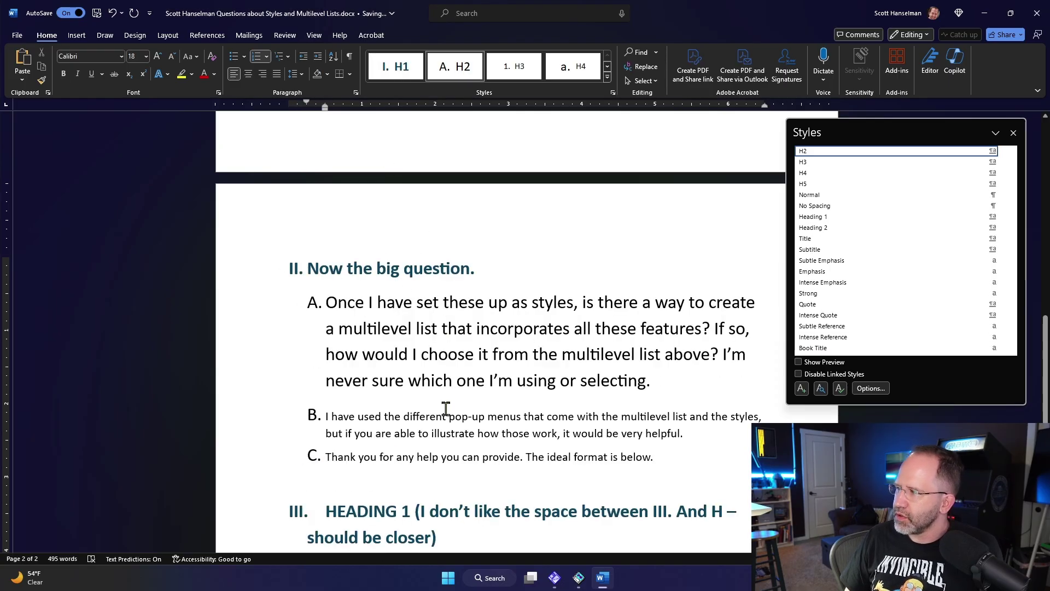
click(448, 417)
key(ctrl+z)
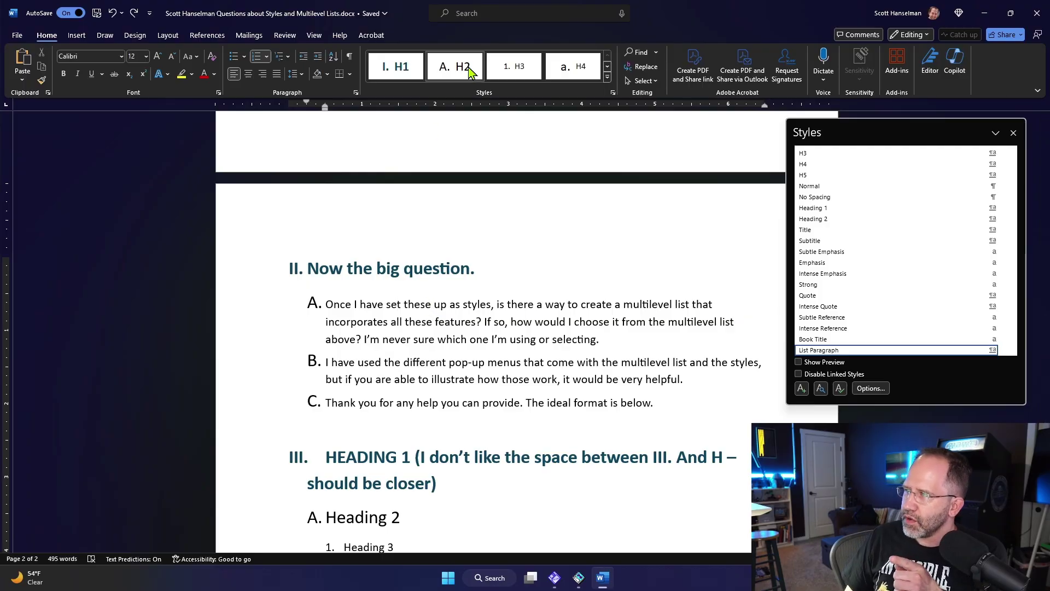
click(469, 73)
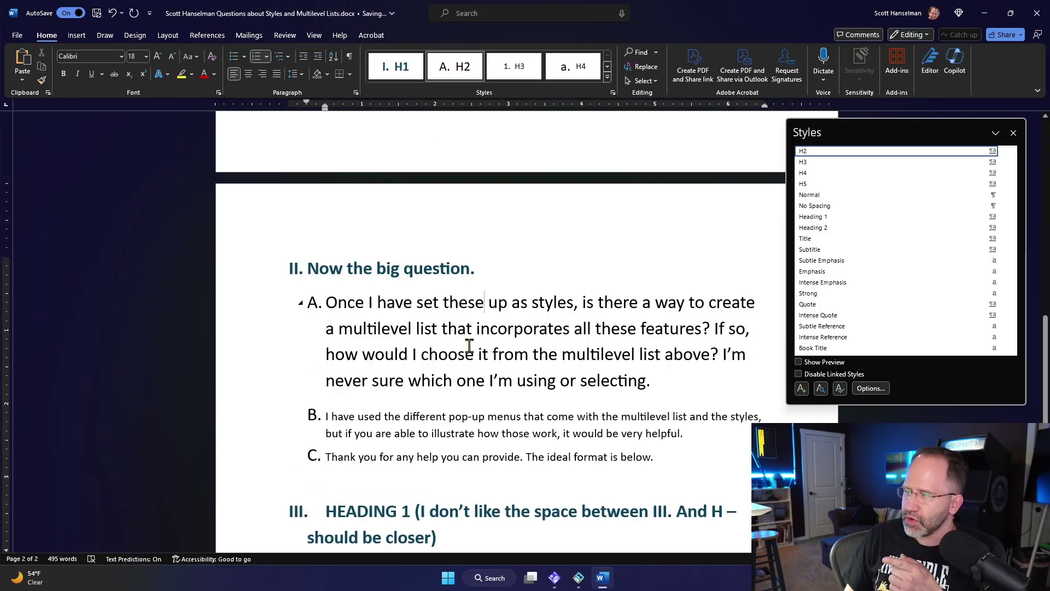
- Apply the H2 style to paragraphs B and C
click(506, 417)
click(463, 68)
scroll(459, 159, down, 1)
scroll(441, 347, down, 1)
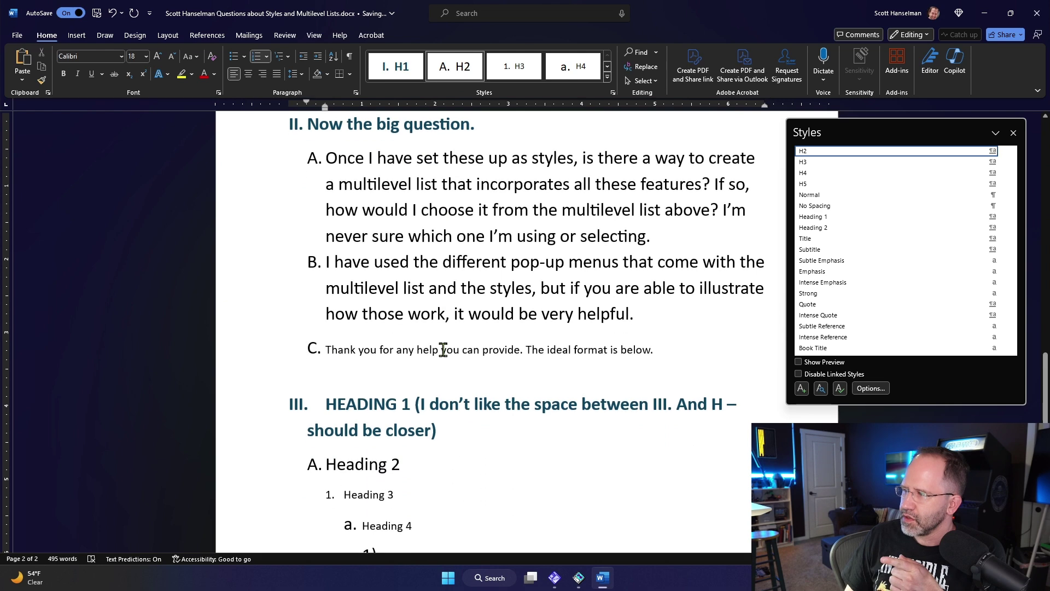
click(440, 347)
click(462, 69)
scroll(403, 341, down, 1)
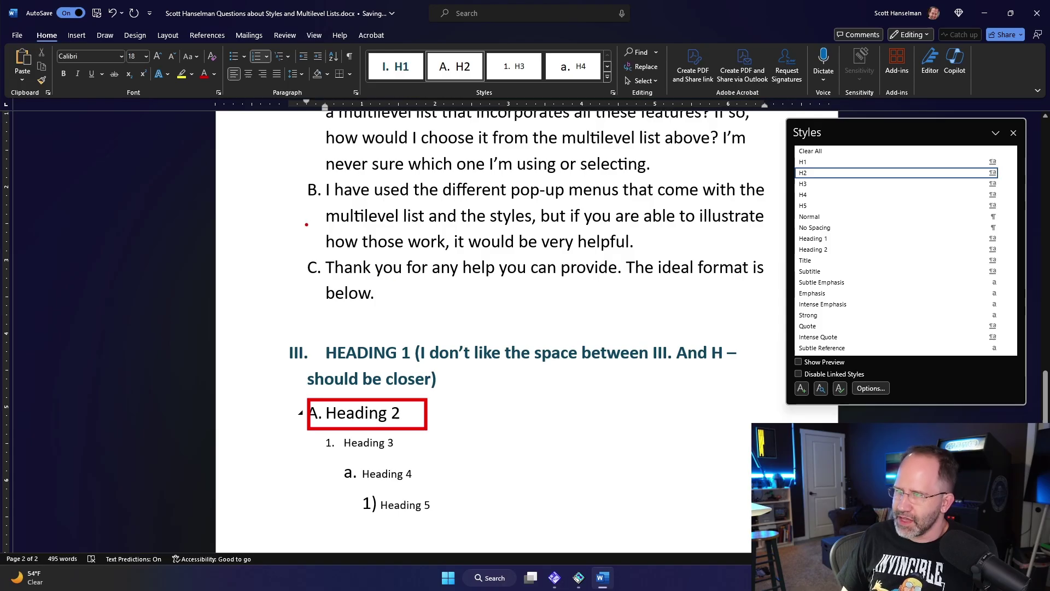
key(Escape)
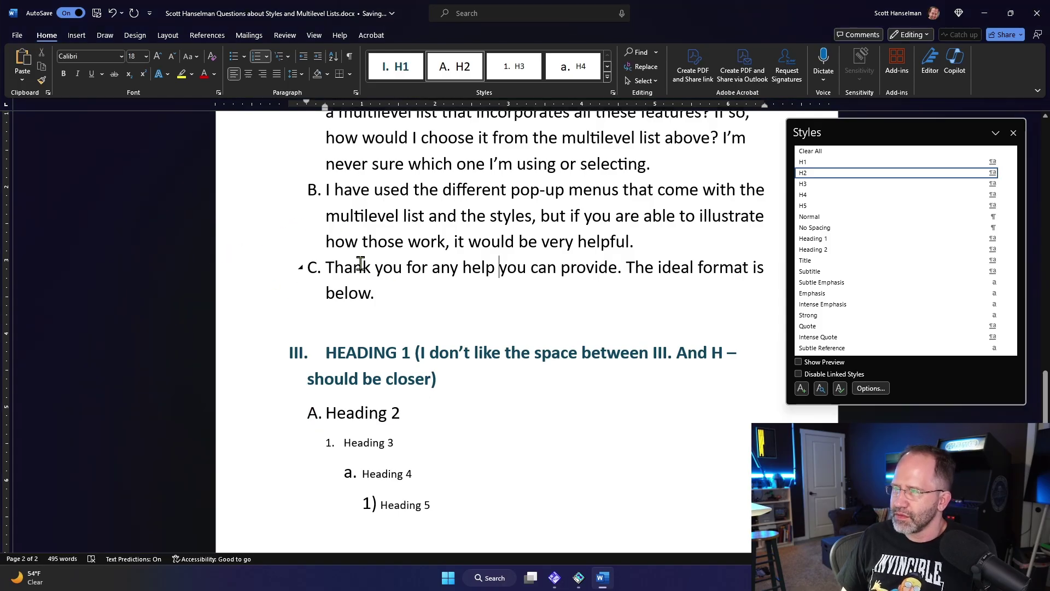
scroll(383, 263, up, 6)
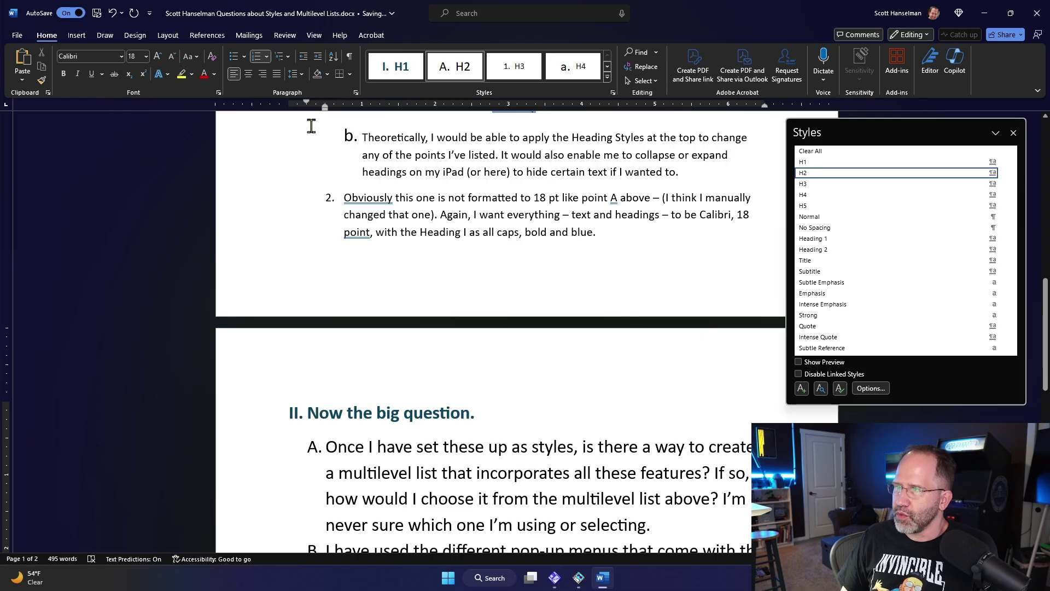
- Demote paragraphs A and B under section II to numbered H3 items 1 and 2
click(314, 35)
click(113, 61)
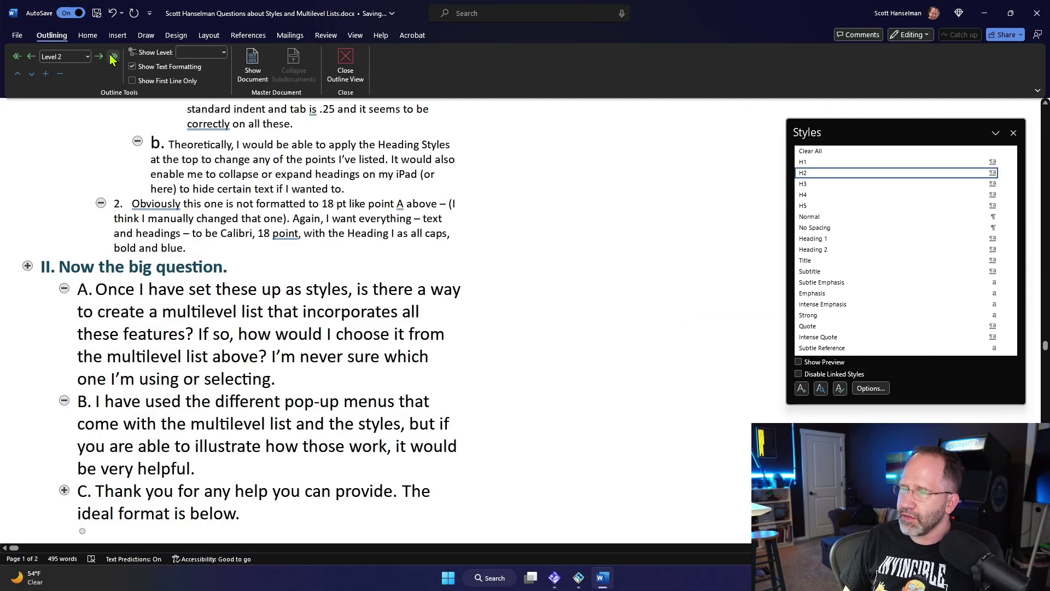
click(345, 69)
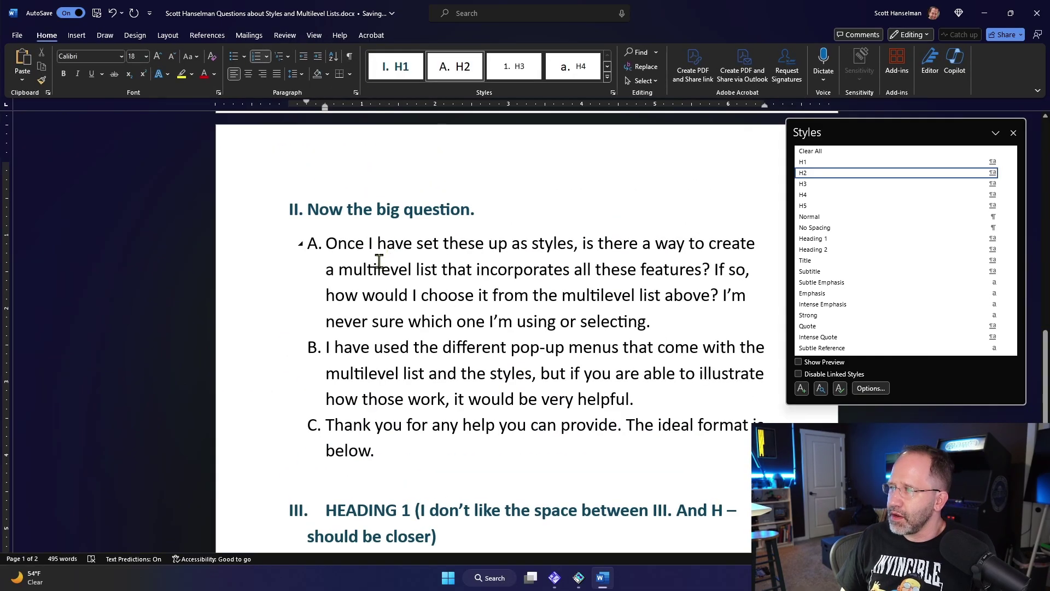
key(Tab)
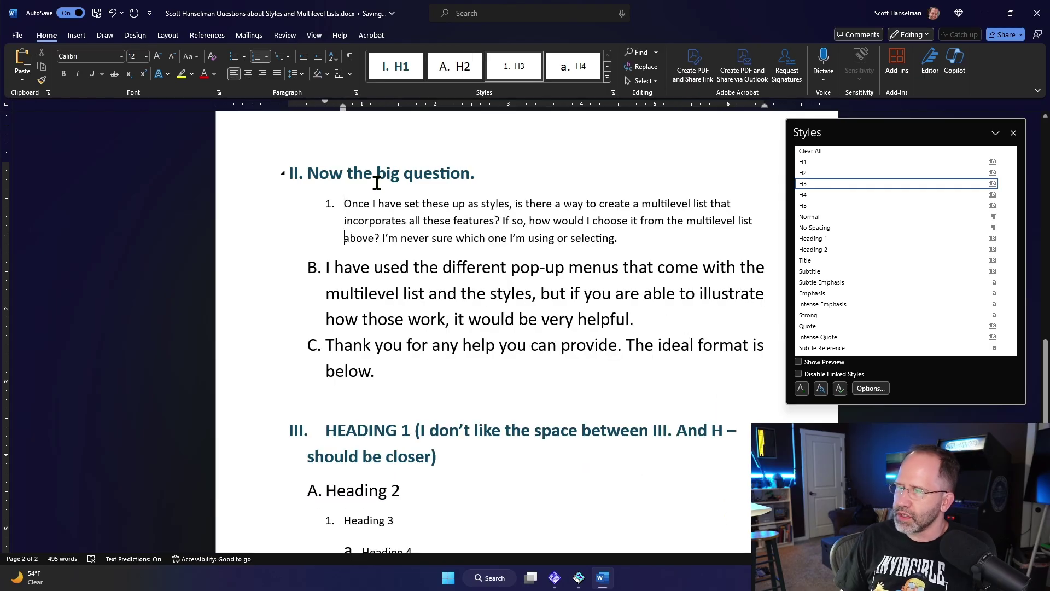
key(Down)
key(Home)
key(Tab)
key(Down)
key(Down)
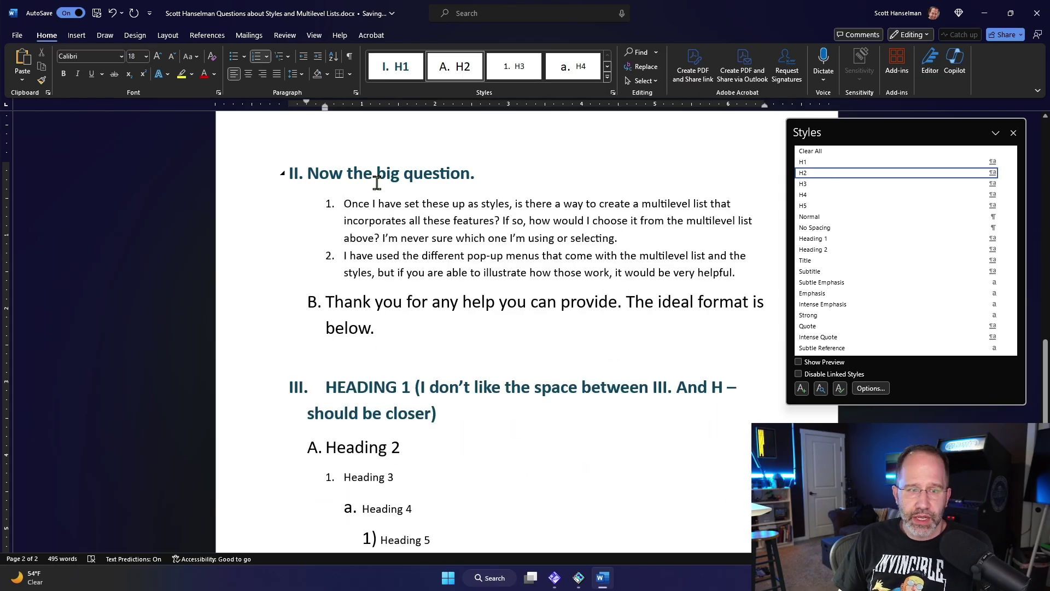
- Adjust the third paragraph's outline level until it becomes numbered H3 item 3
key(Tab)
key(shift+Tab)
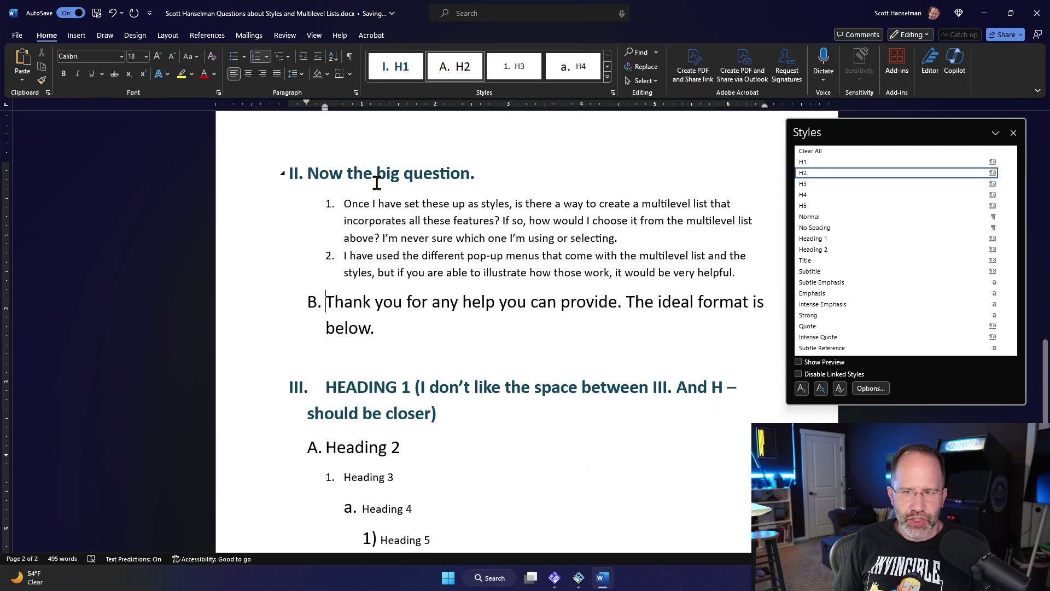
key(shift+Tab)
key(Tab)
key(Tab)
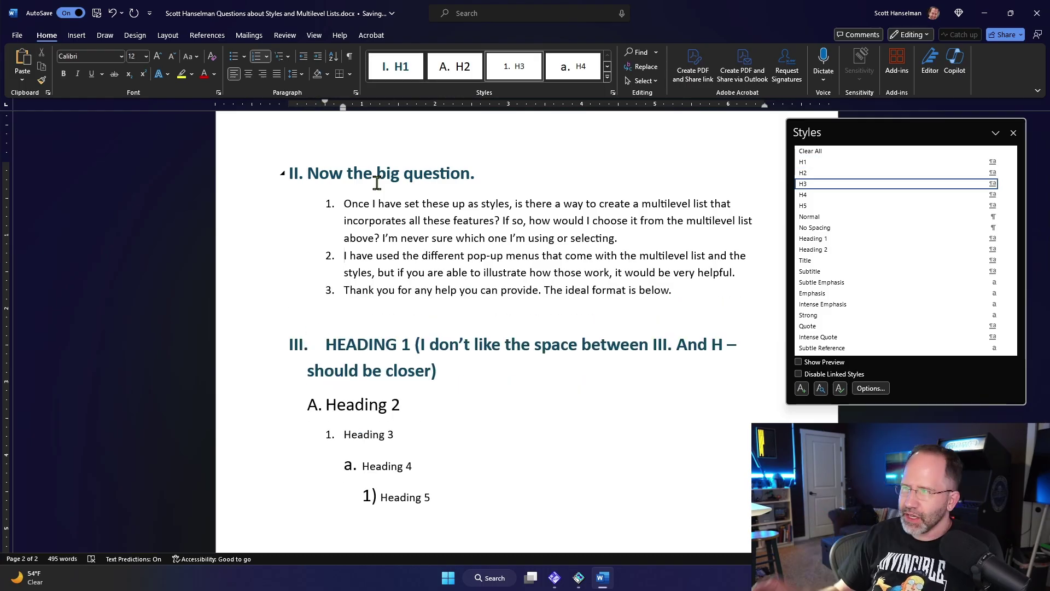
- Check section II's structure in Outline view, then return to page layout at the document's start
click(313, 35)
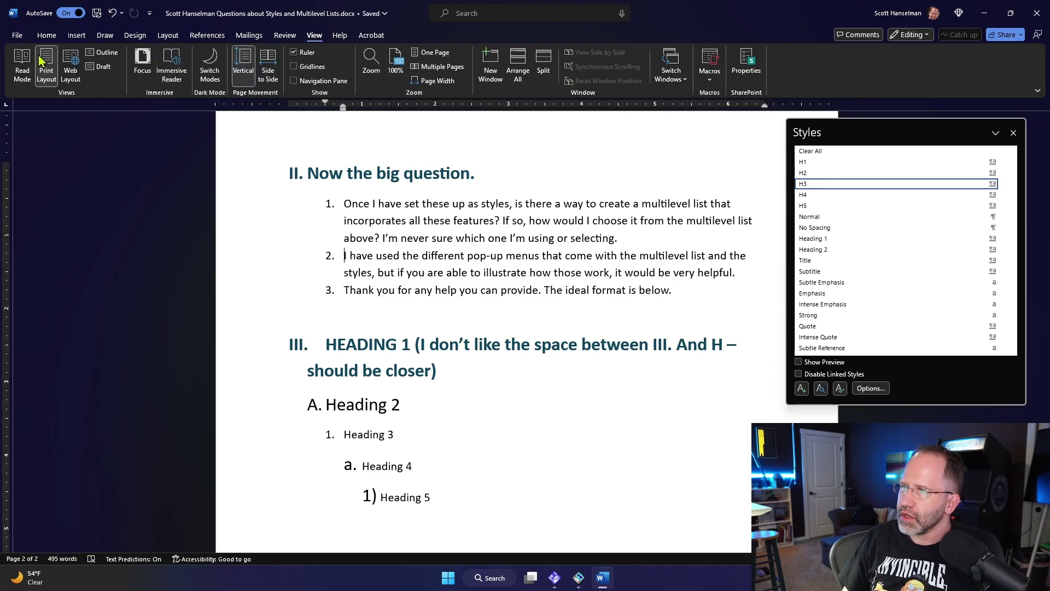
click(102, 52)
scroll(134, 246, up, 5)
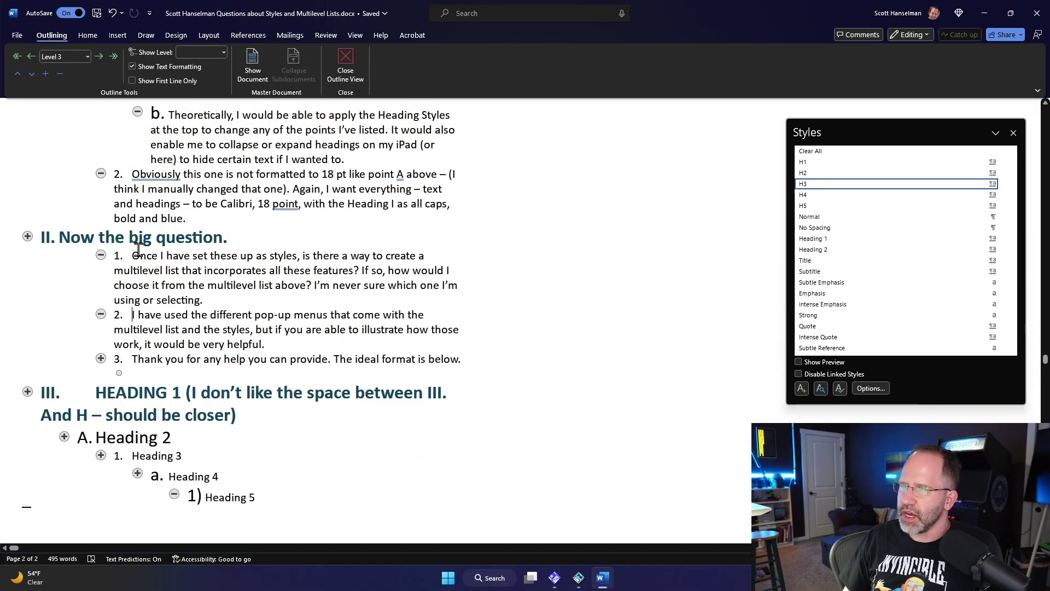
scroll(132, 258, up, 7)
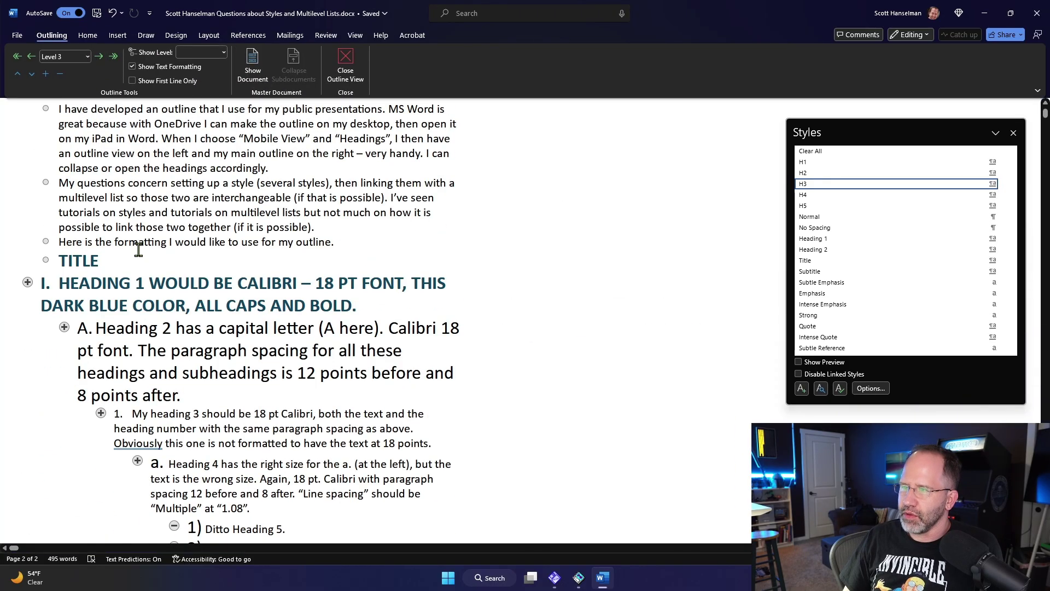
click(345, 60)
scroll(344, 273, up, 15)
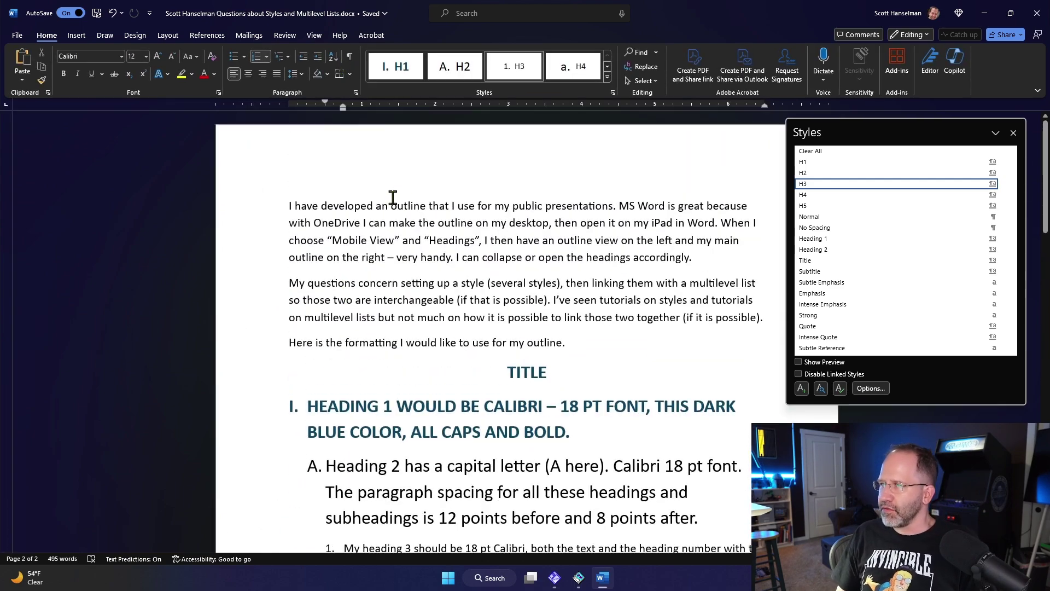